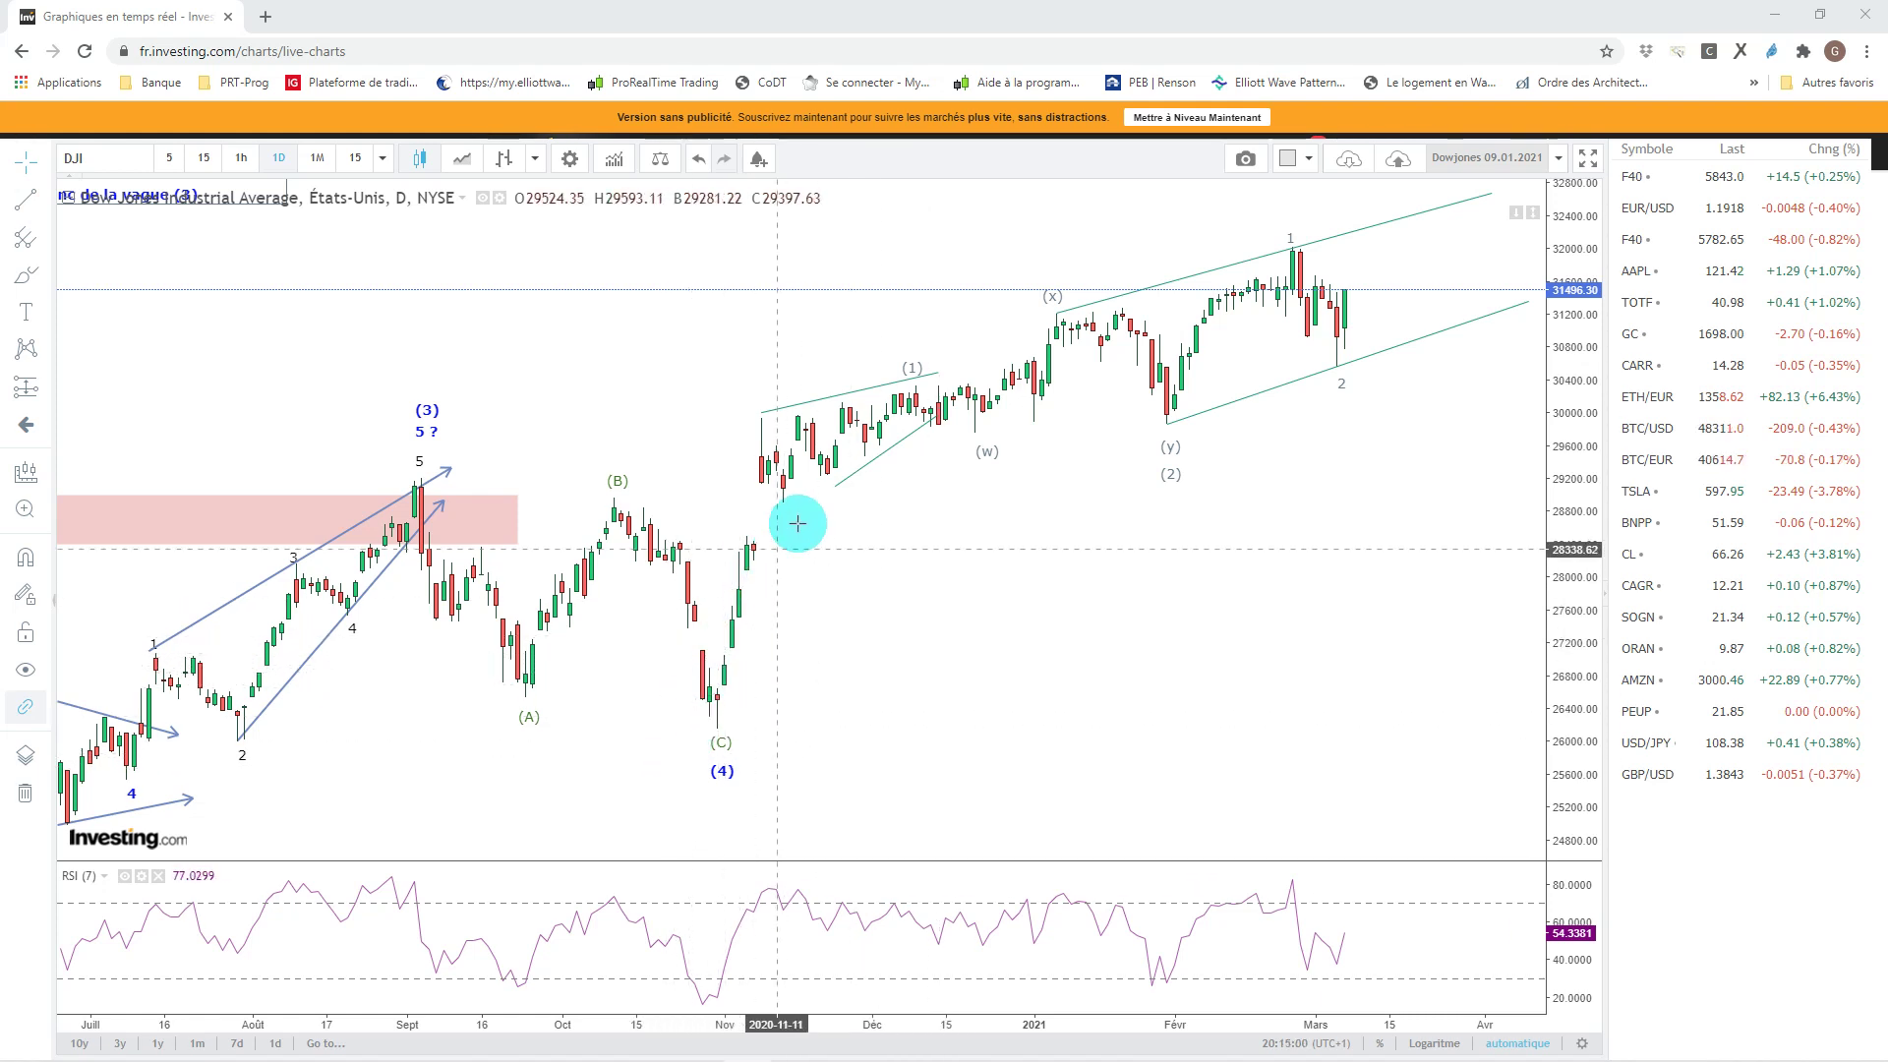
# - Select and deselect the lower wedge trendline and the lower channel trendline to inspect them
pyautogui.click(917, 431)
pyautogui.click(904, 378)
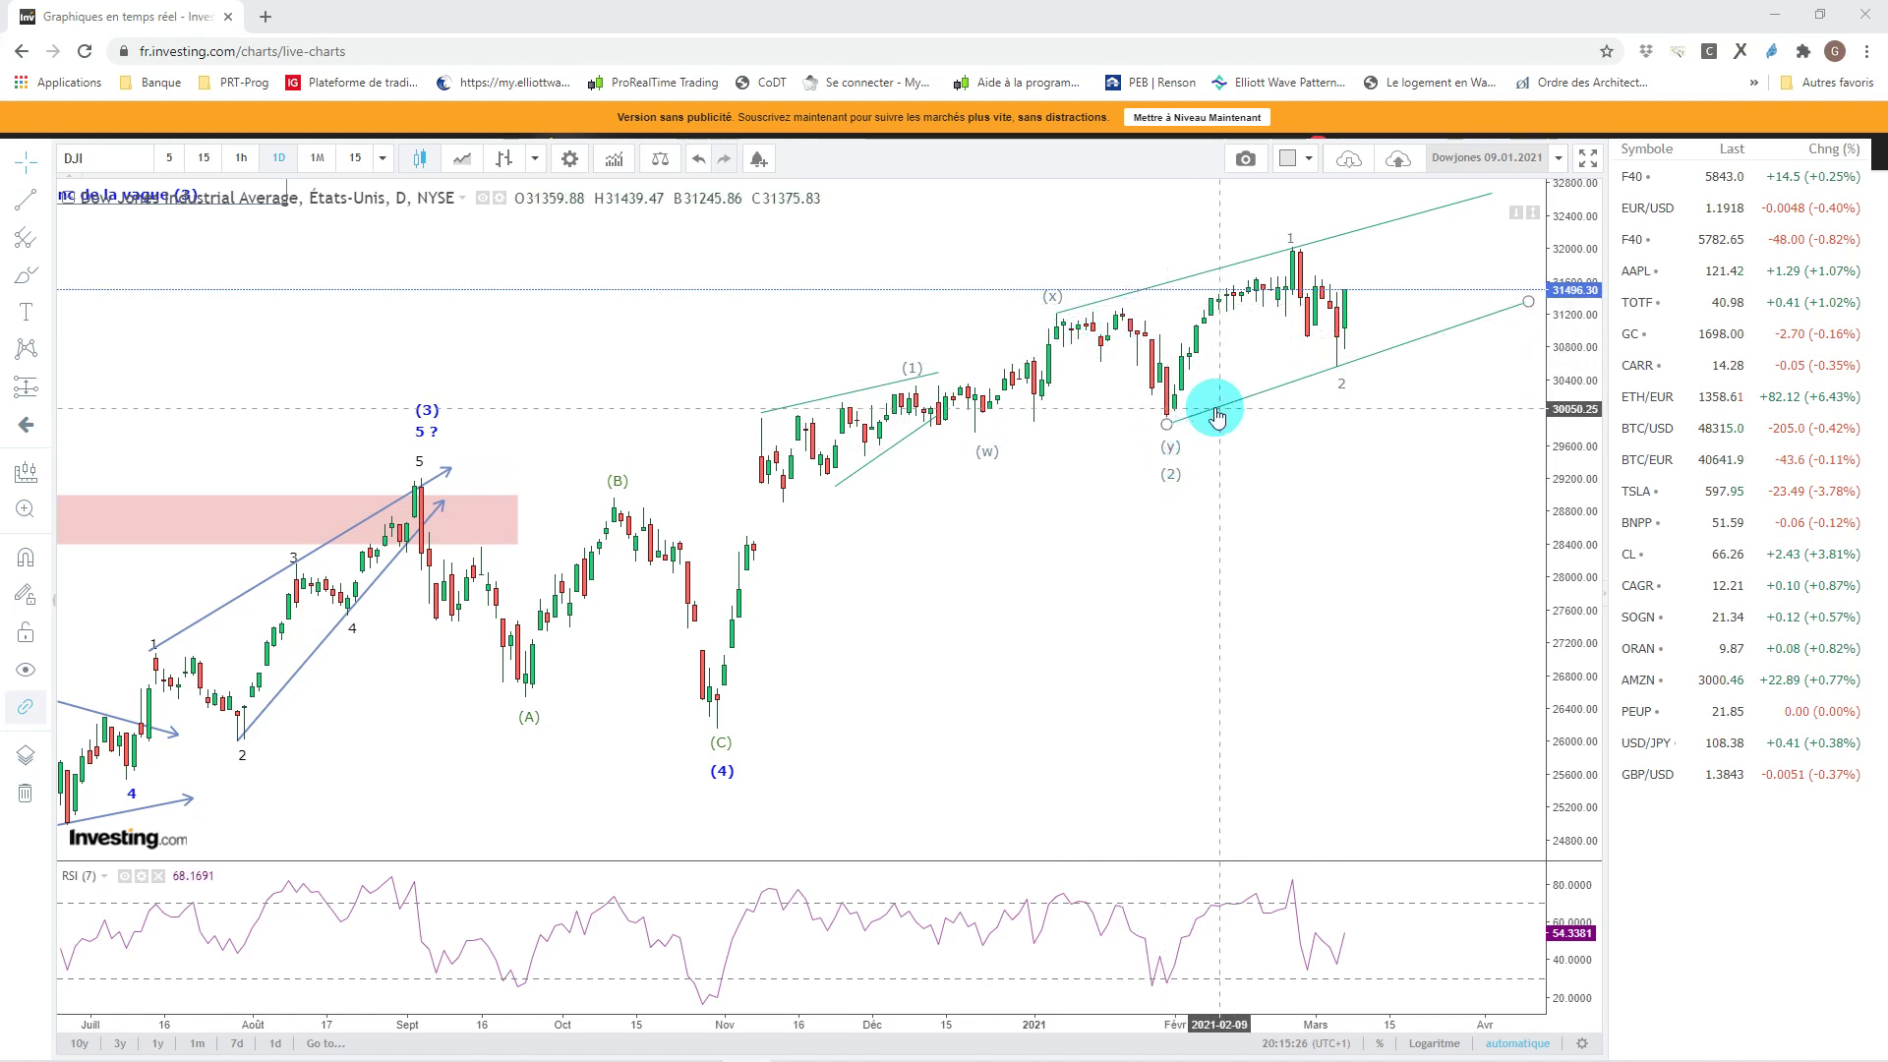
pyautogui.click(1167, 427)
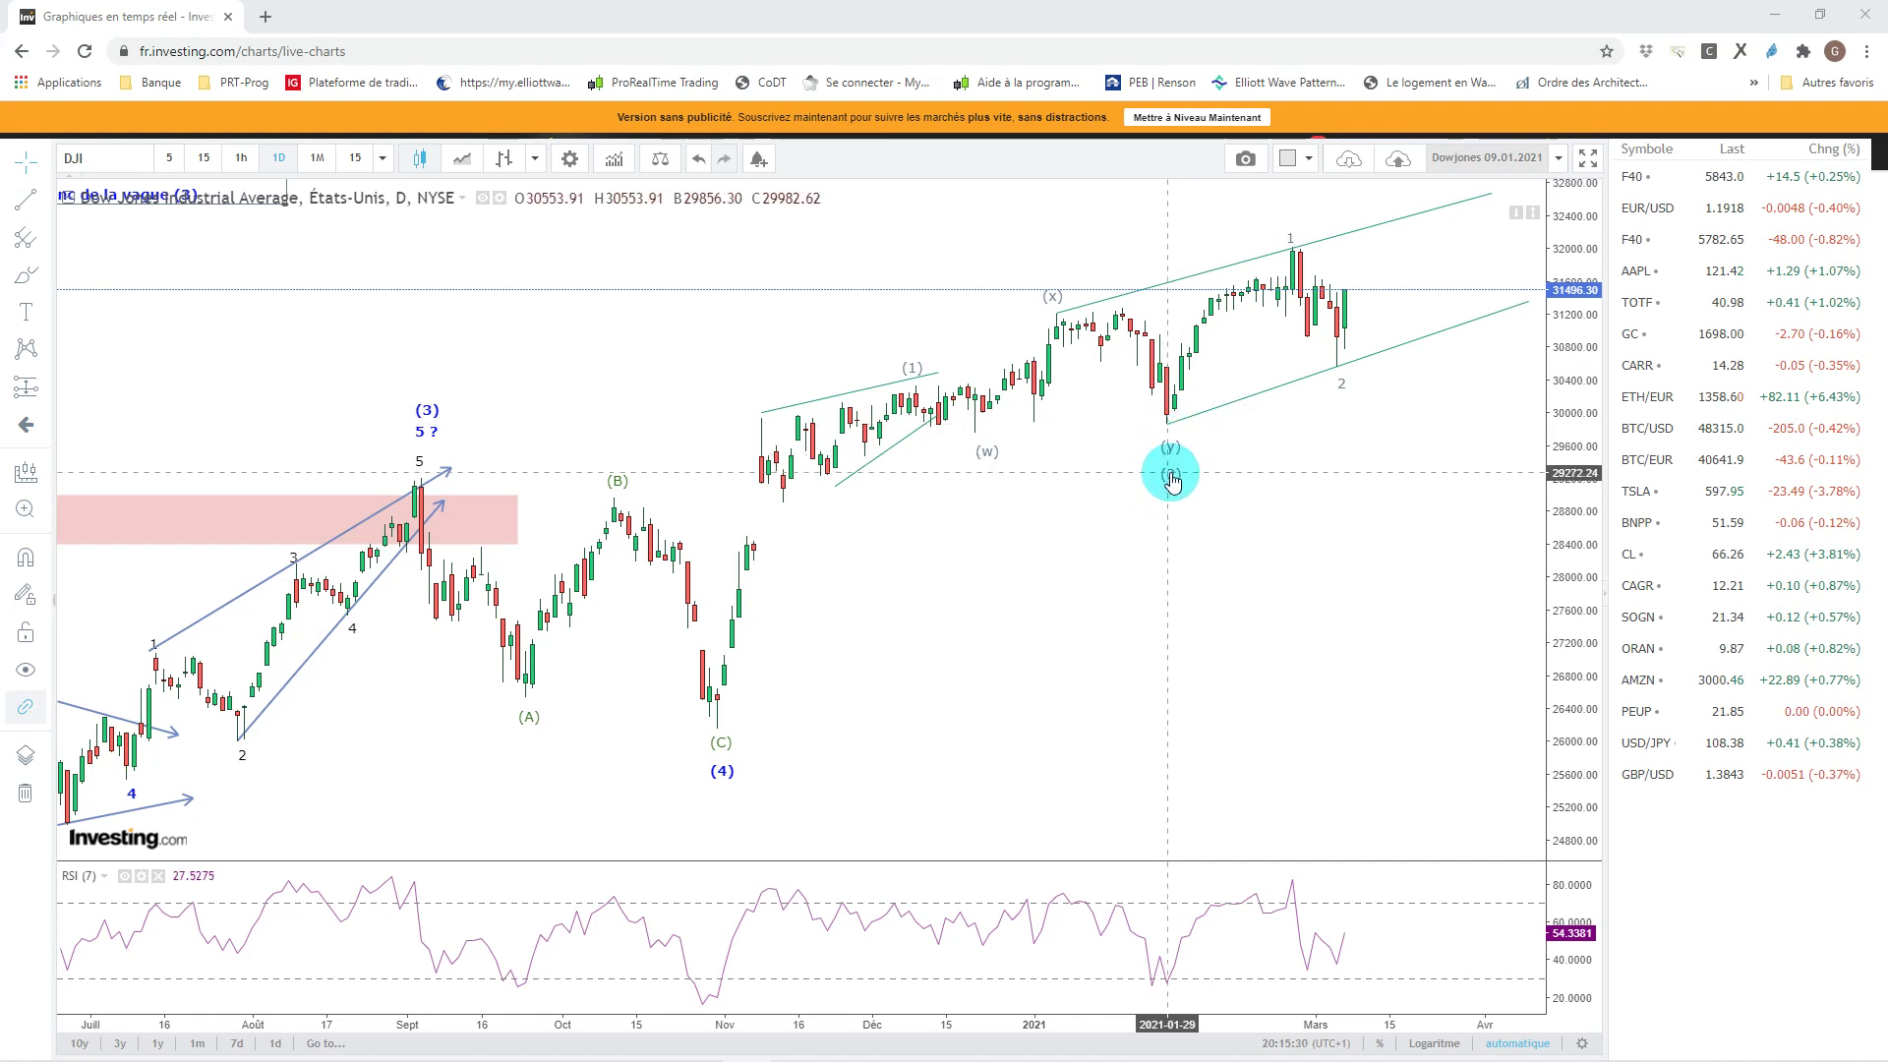
pyautogui.click(910, 393)
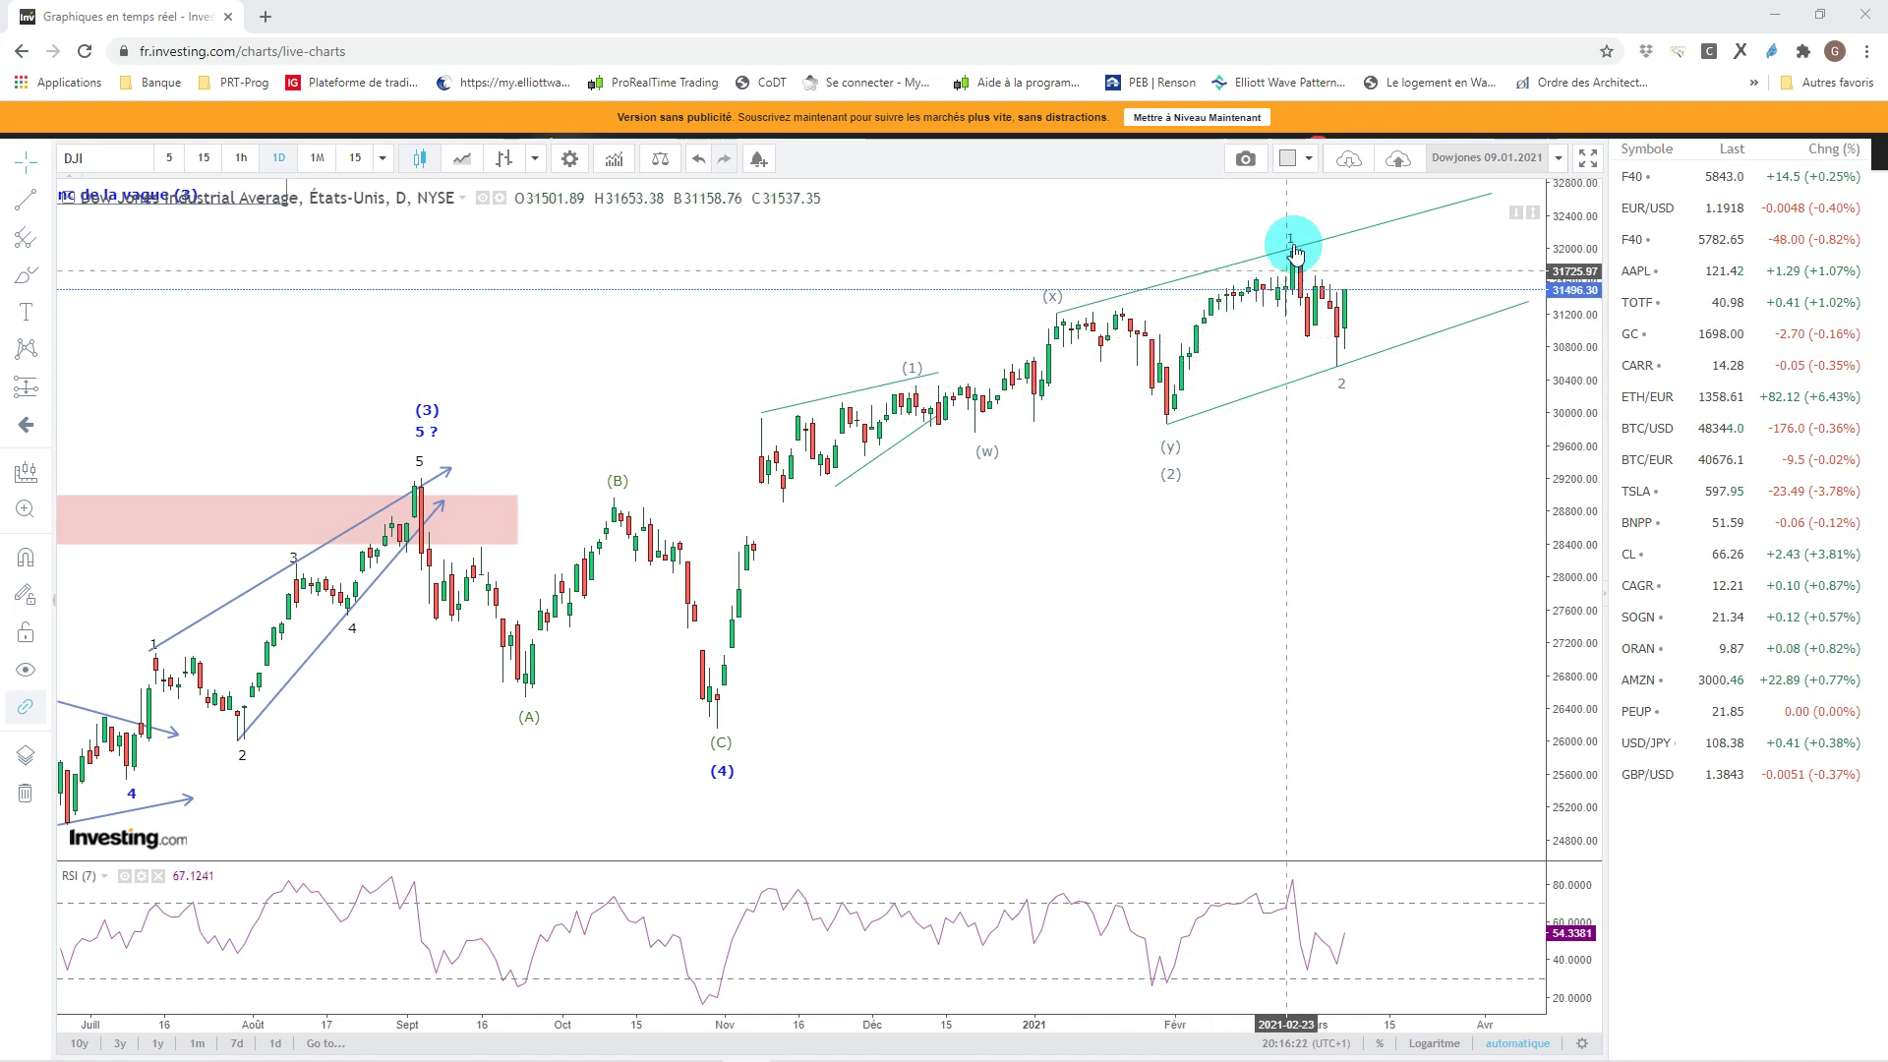
pyautogui.click(1167, 427)
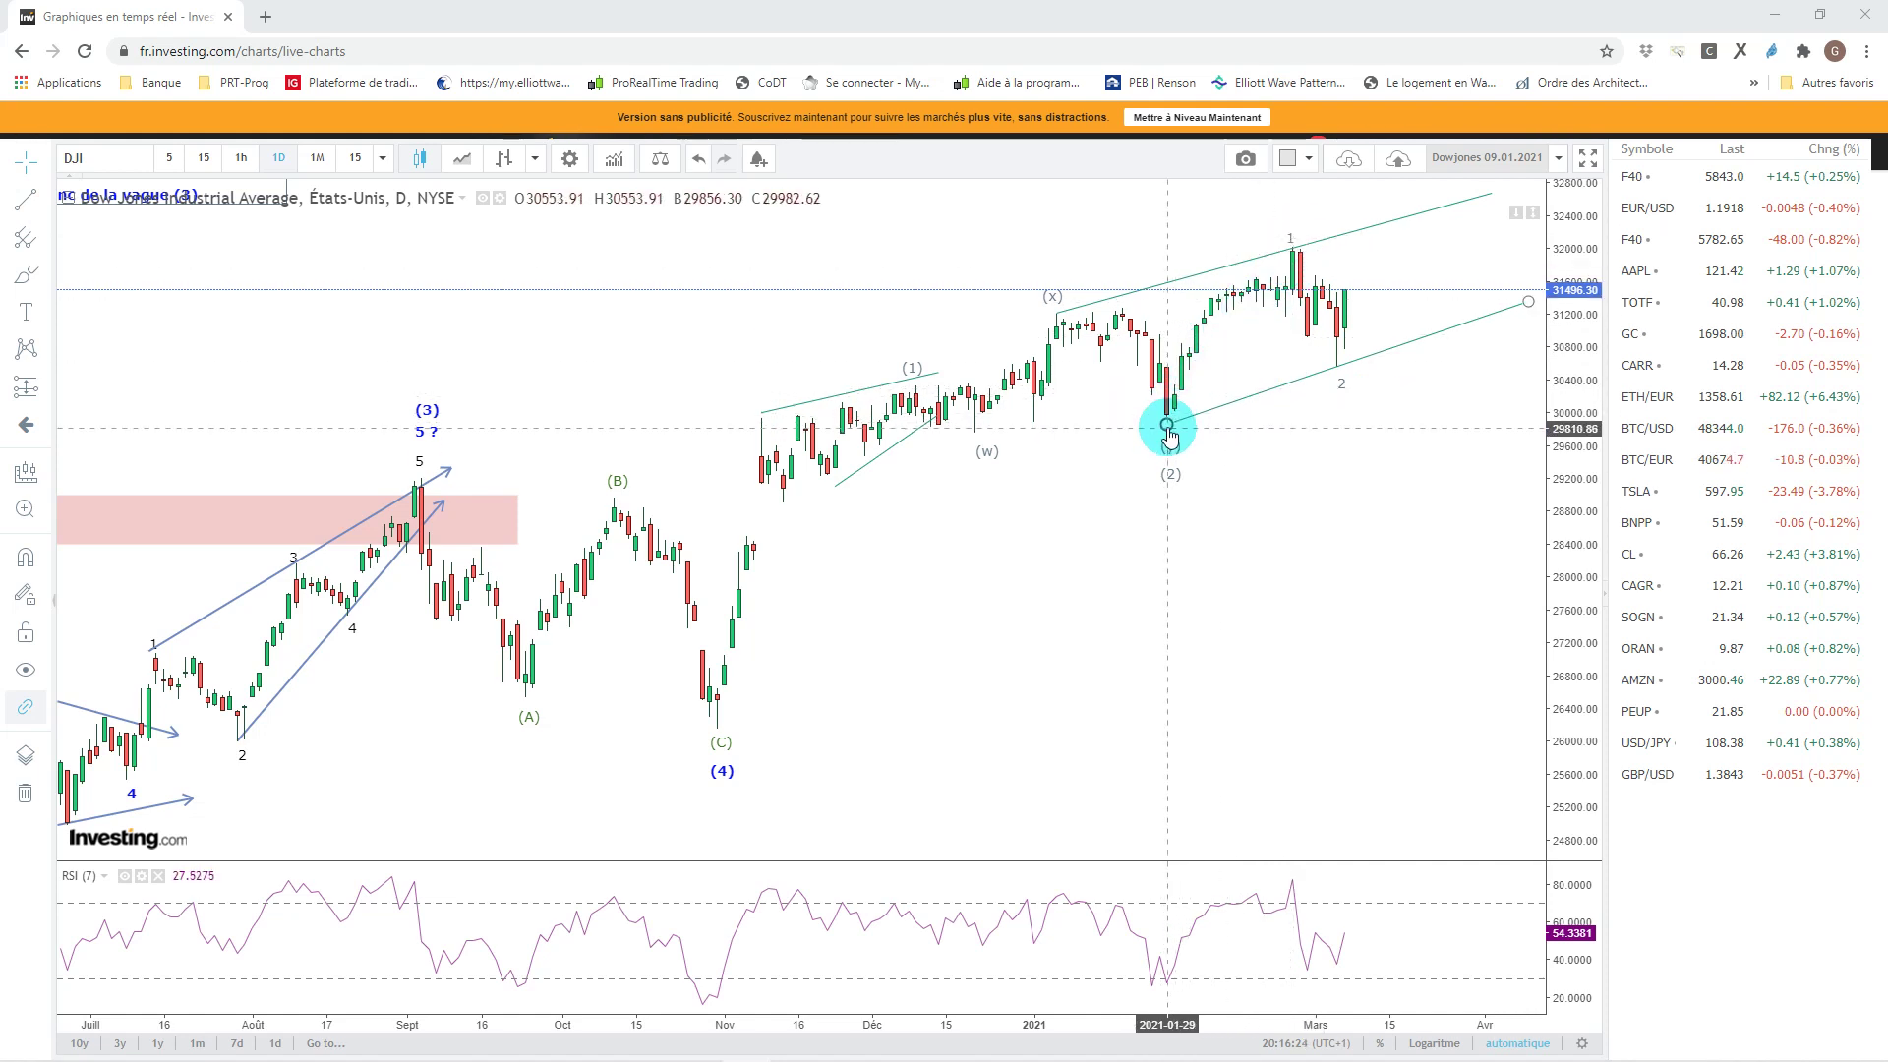
pyautogui.click(1169, 433)
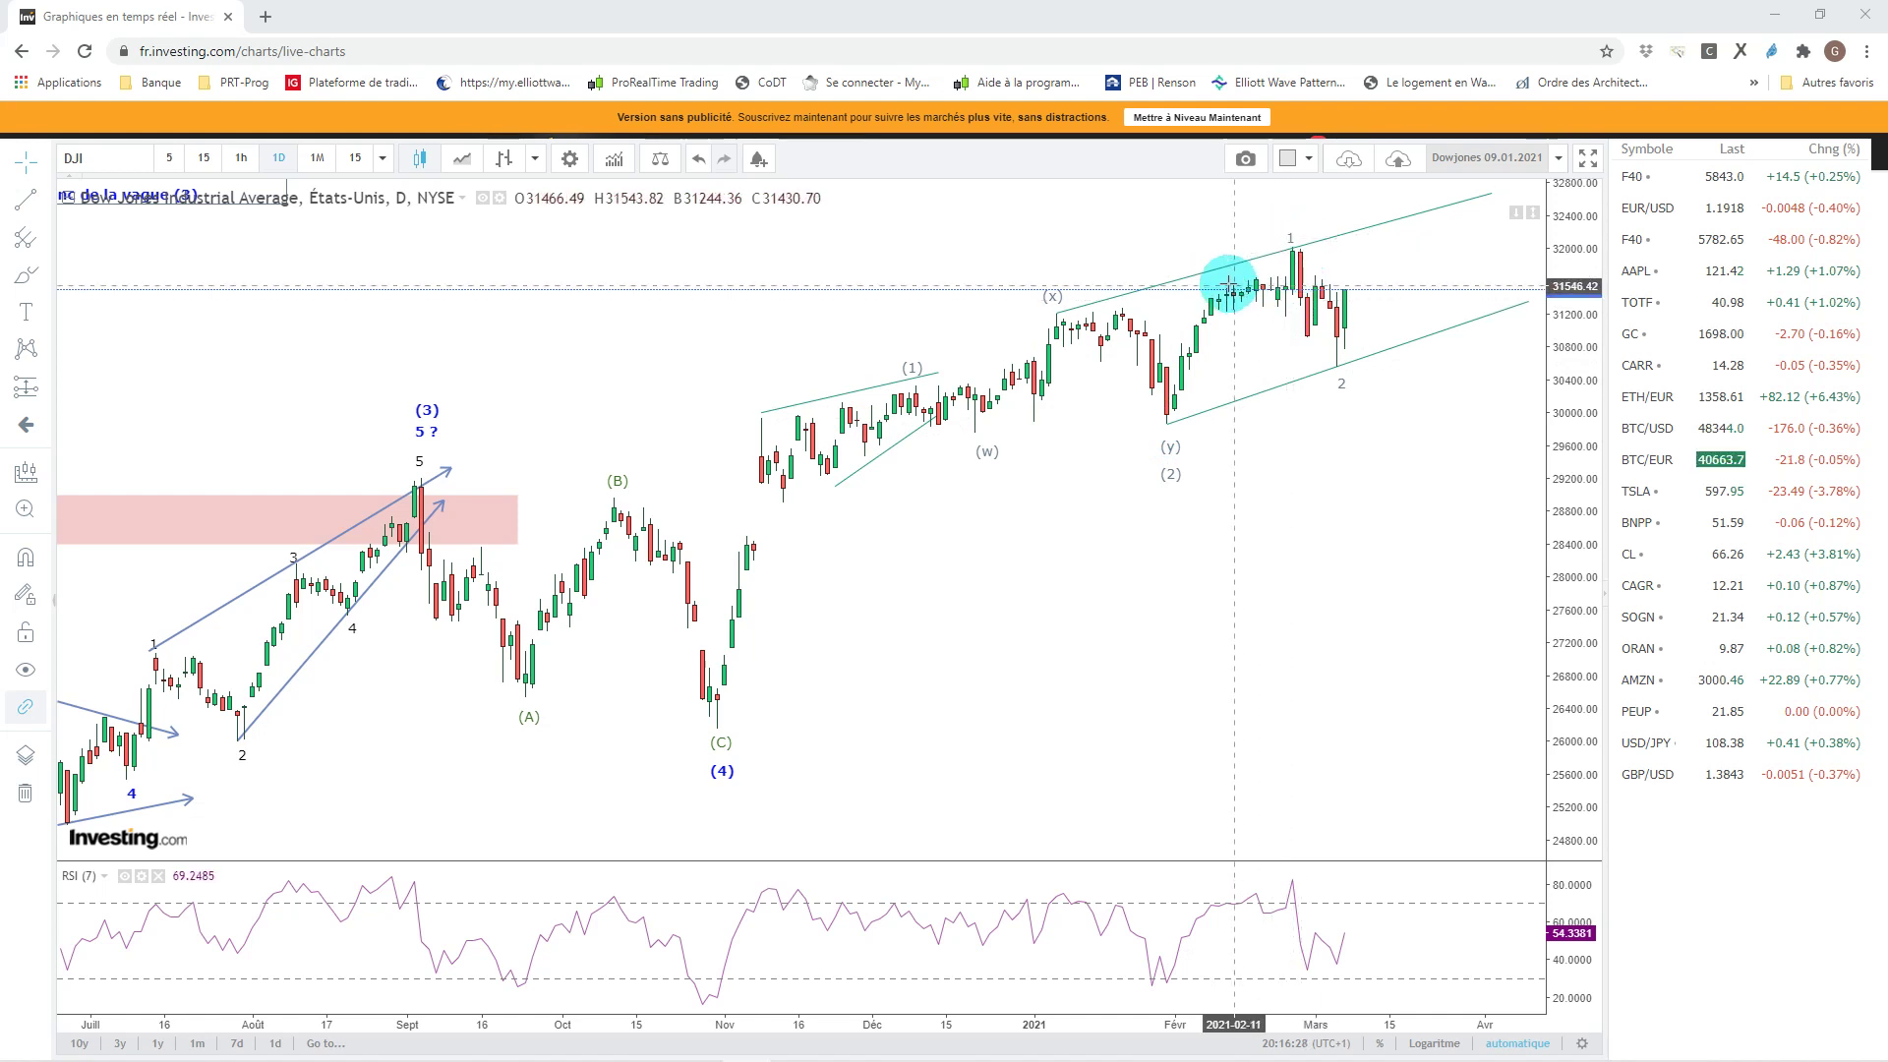
pyautogui.click(1293, 241)
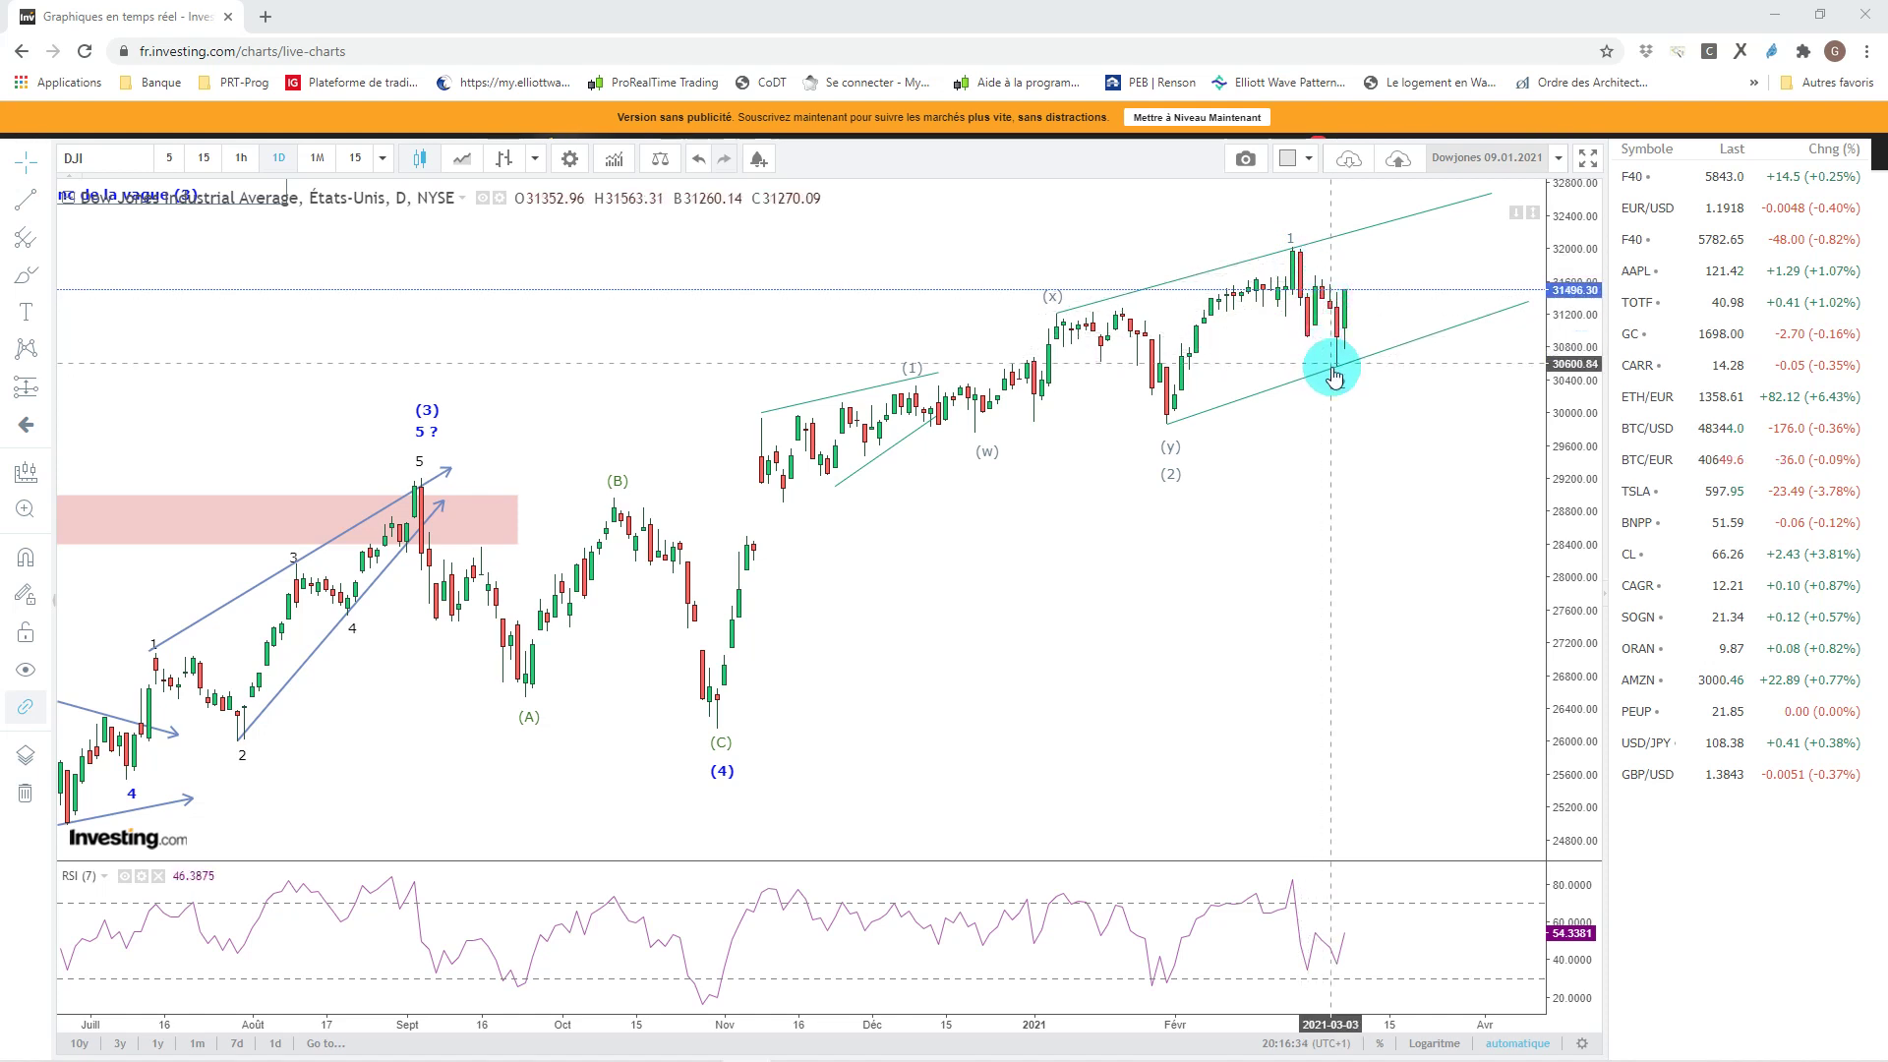
# - Zoom out and pan the Dow Jones chart back so it spans early 2020 to March 2021
pyautogui.moveTo(1342, 388); pyautogui.dragTo(1332, 349)
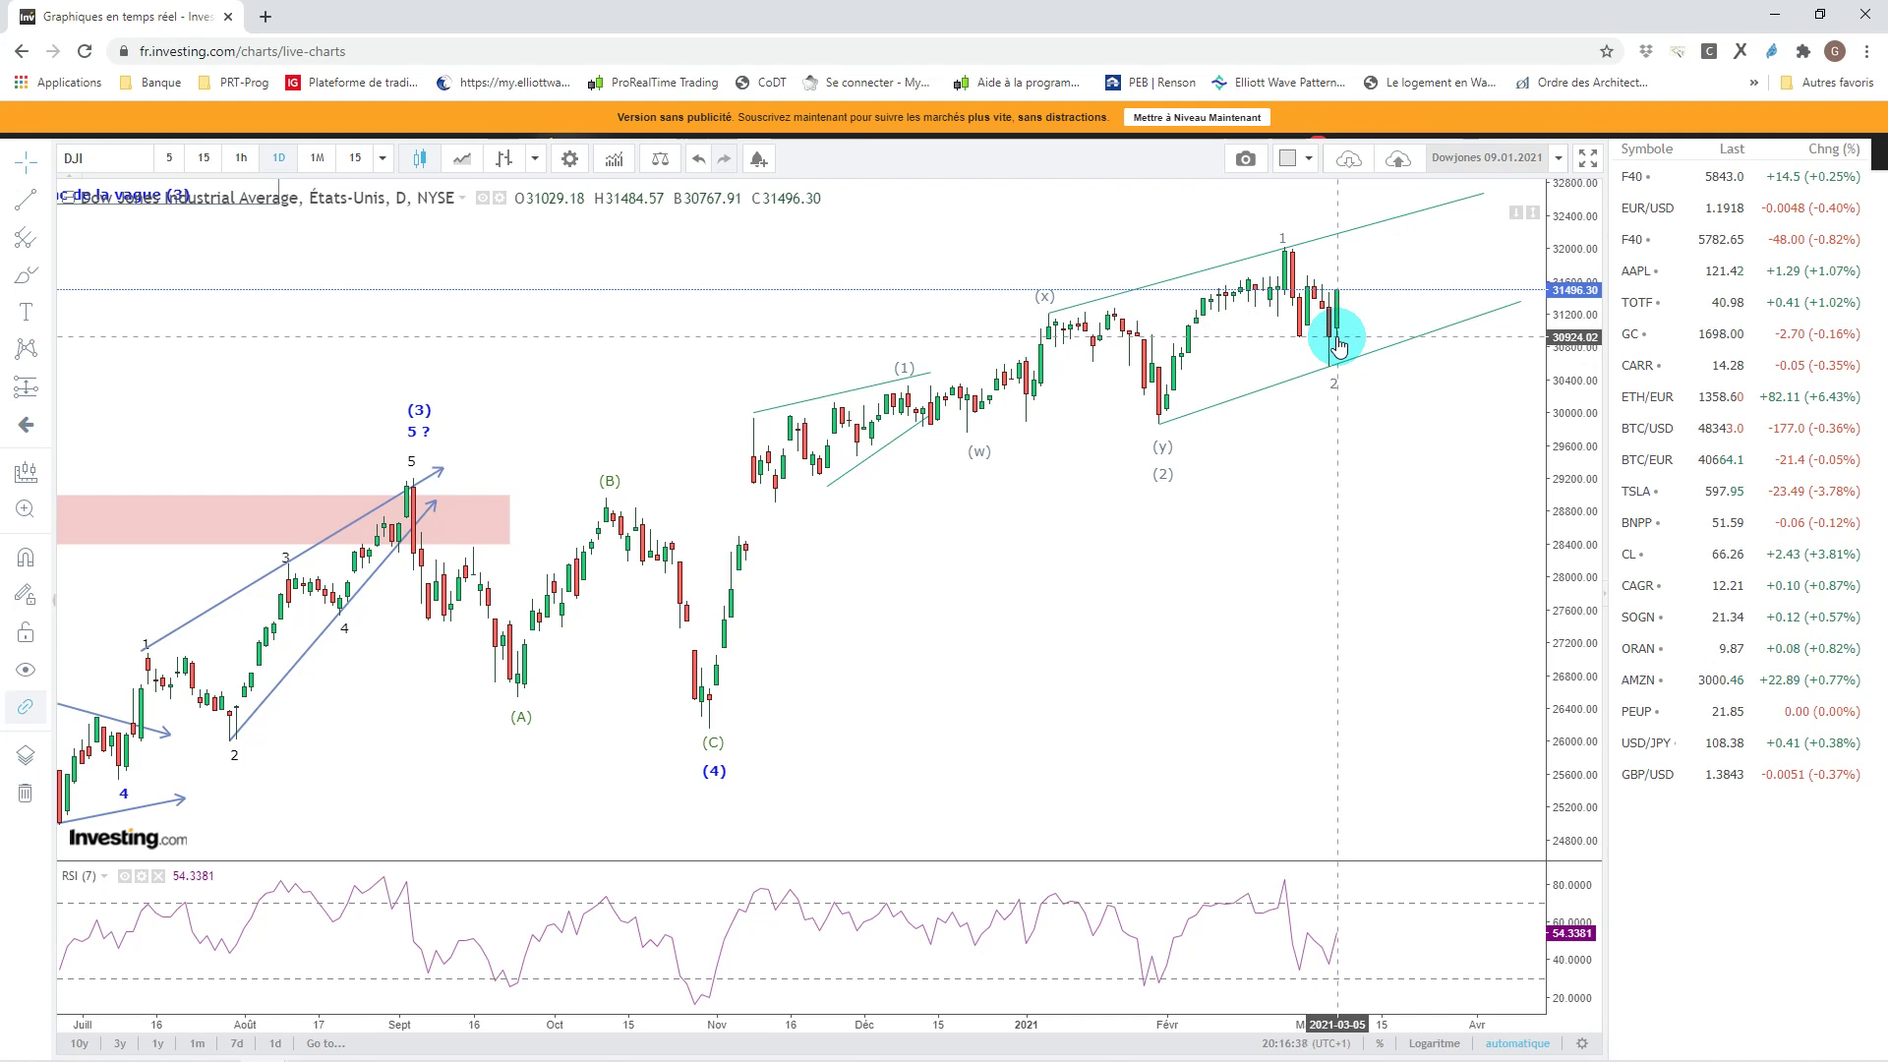
pyautogui.moveTo(1337, 342)
pyautogui.mouseDown()
pyautogui.moveTo(1339, 300)
pyautogui.moveTo(1332, 339)
pyautogui.moveTo(1324, 310)
pyautogui.mouseUp()
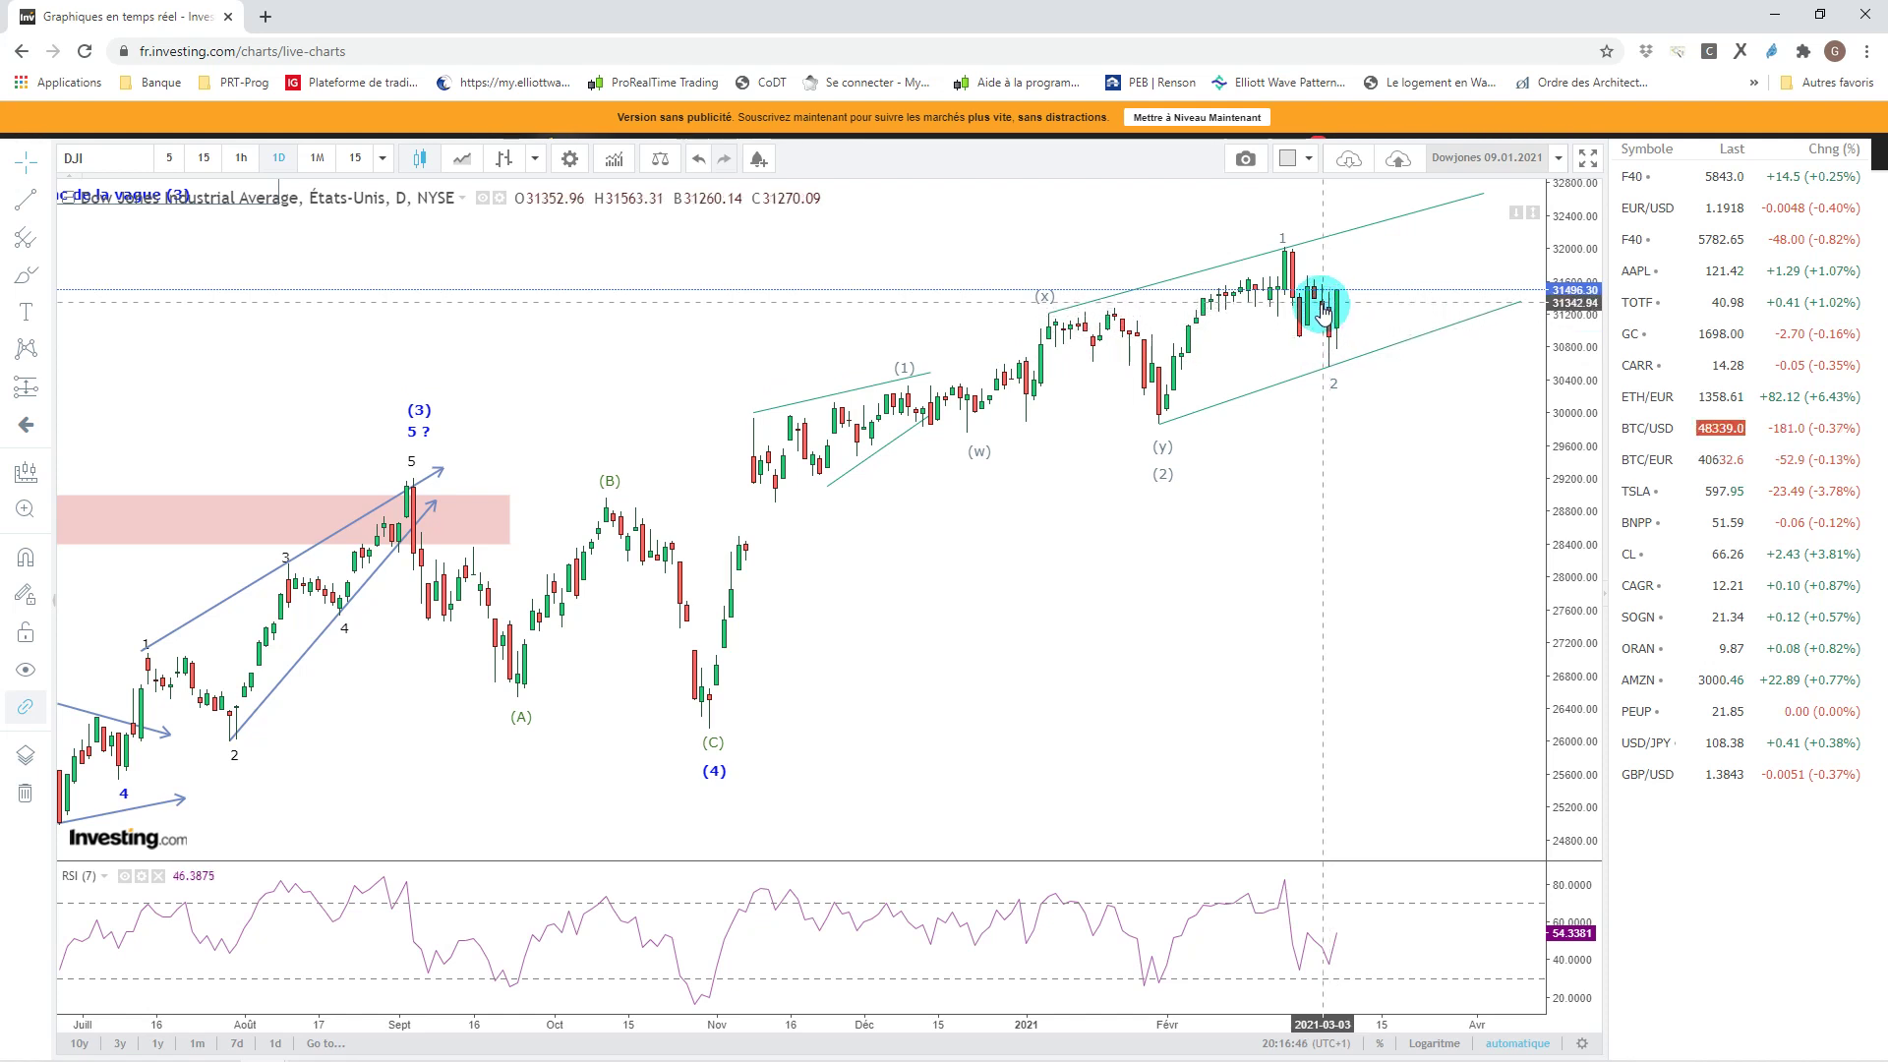
pyautogui.moveTo(1324, 311); pyautogui.dragTo(1352, 274)
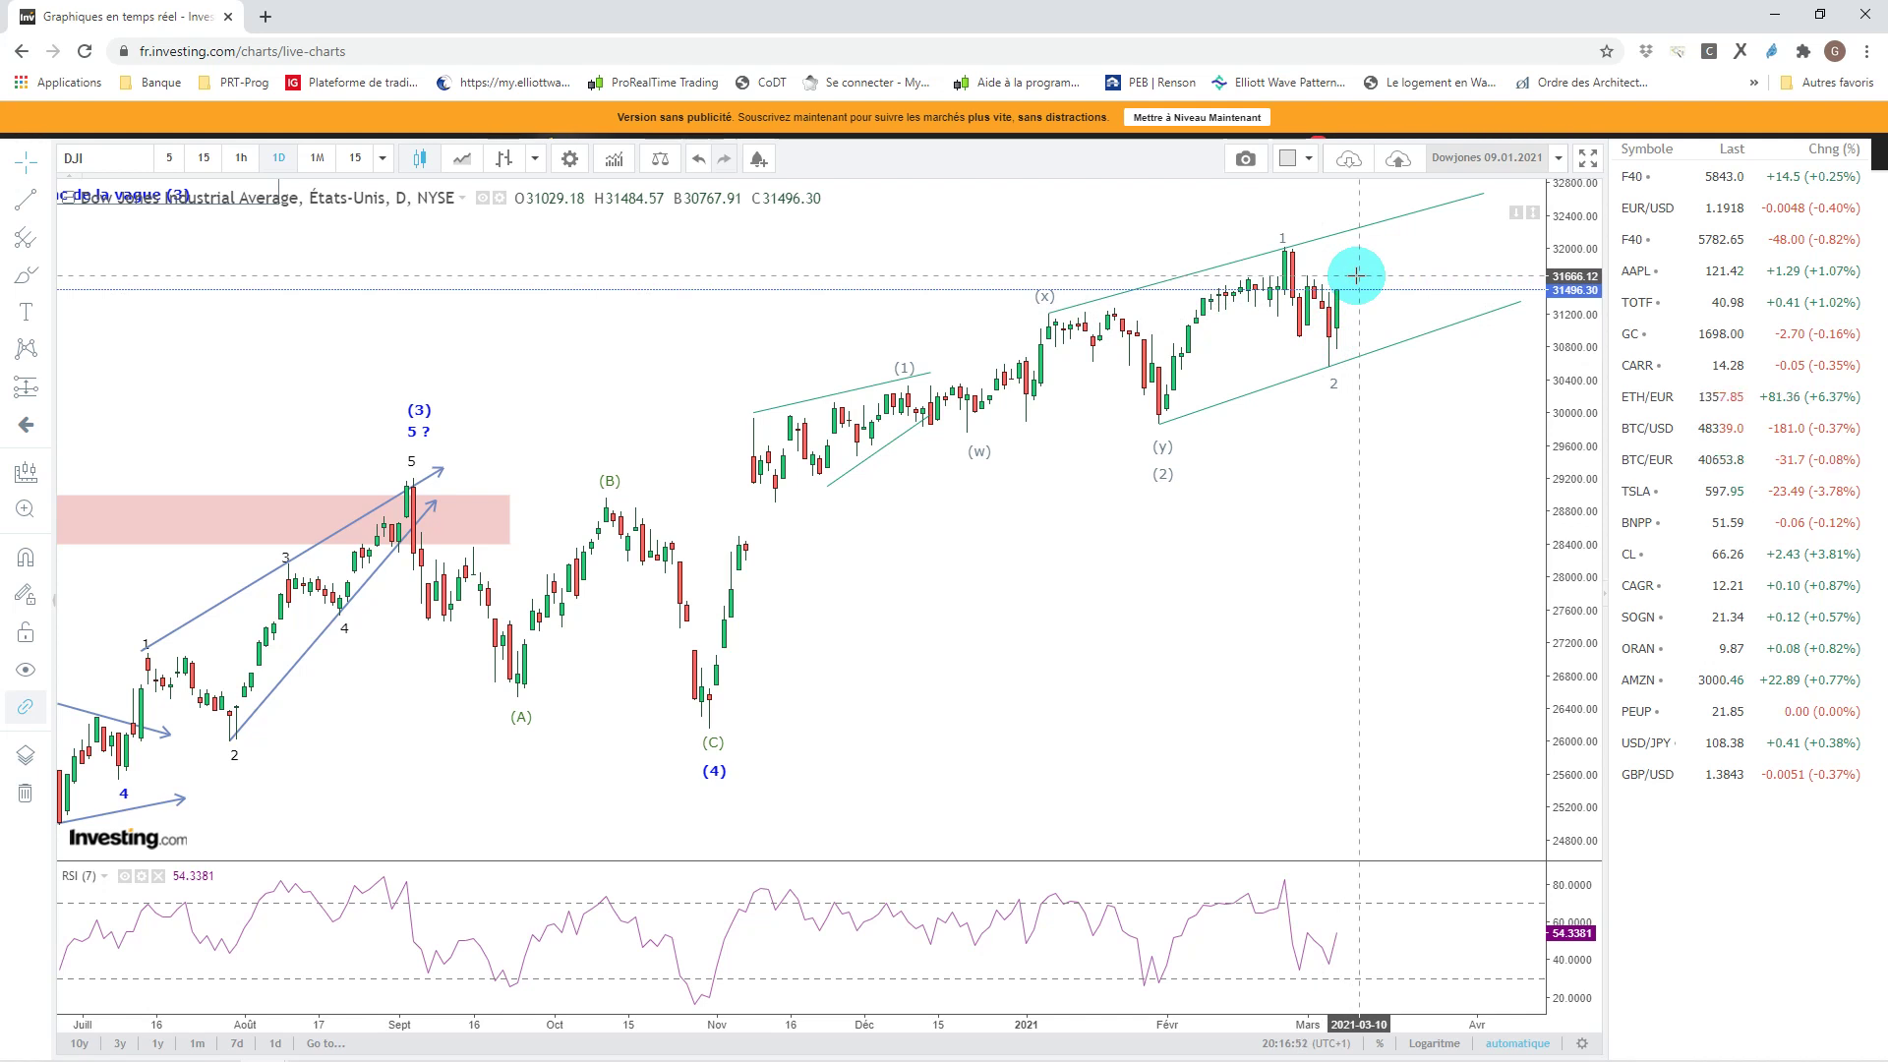
pyautogui.moveTo(1356, 275); pyautogui.dragTo(1322, 275)
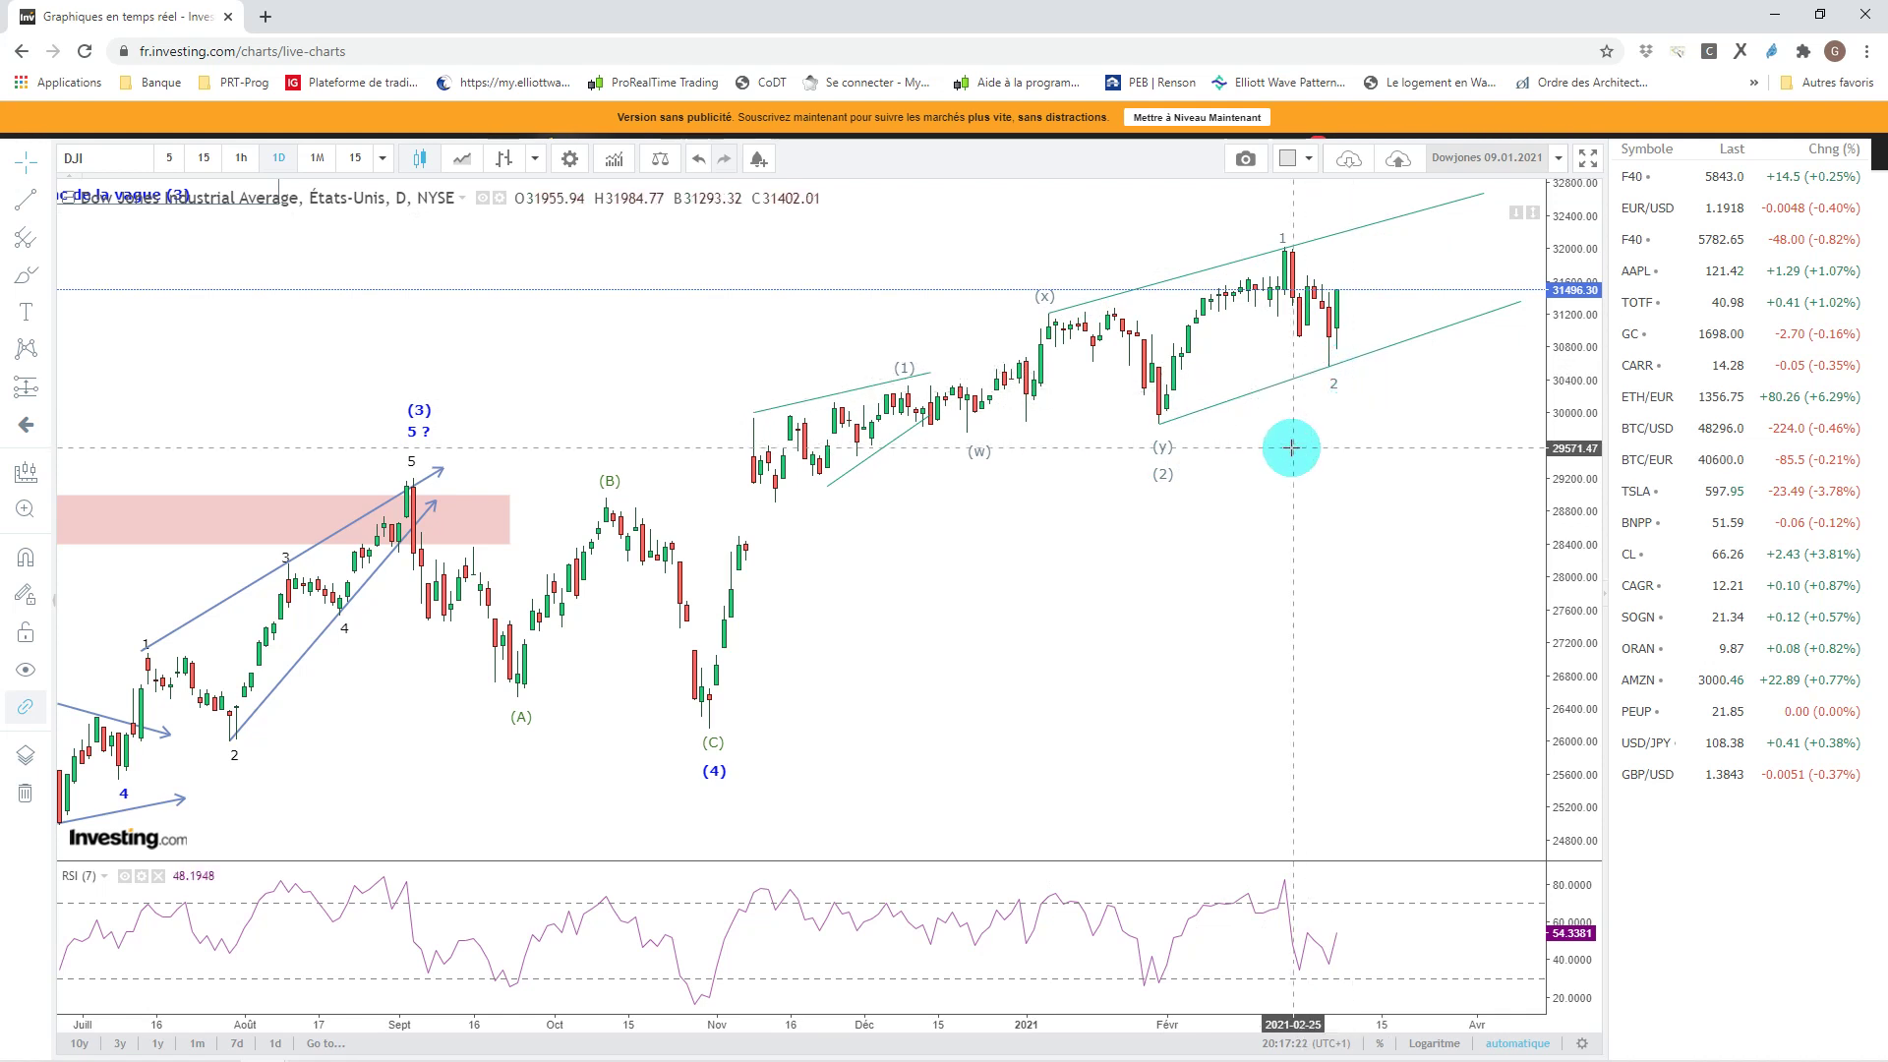
pyautogui.scroll(-1, 1295, 429)
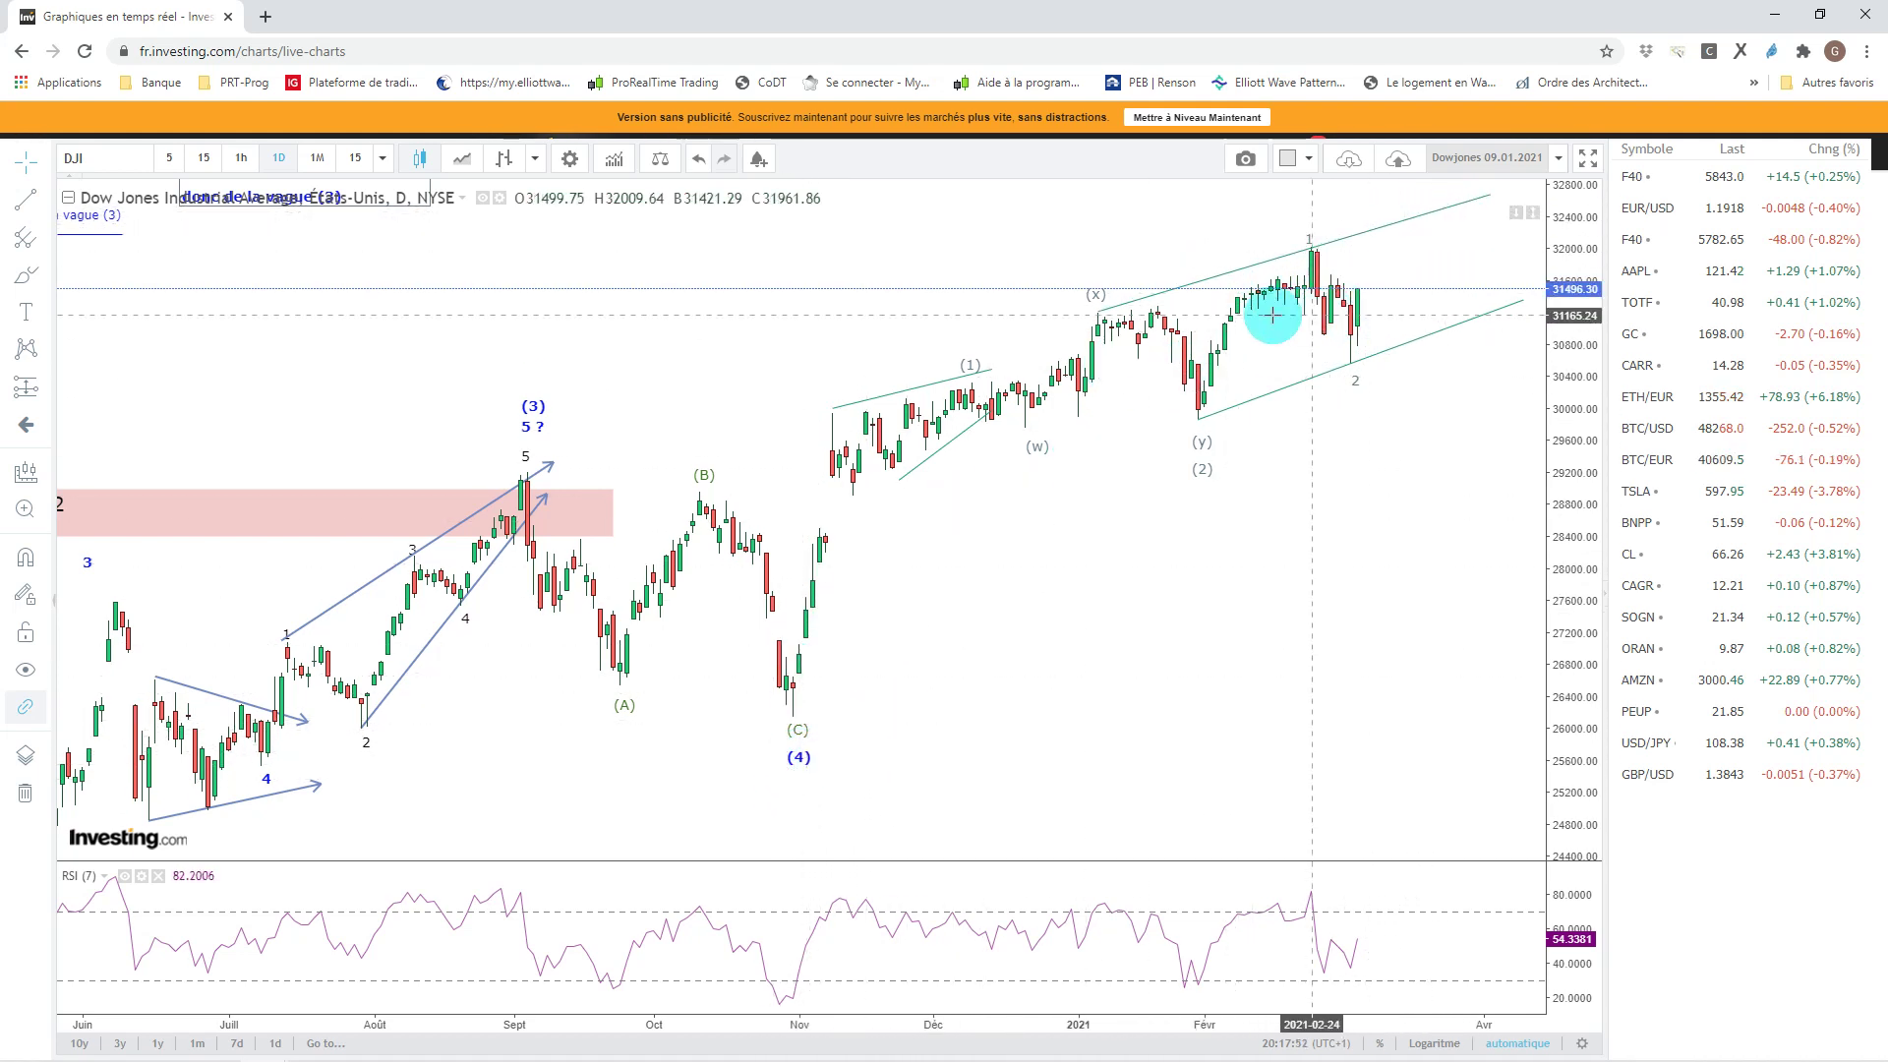
pyautogui.scroll(-3, 1264, 304)
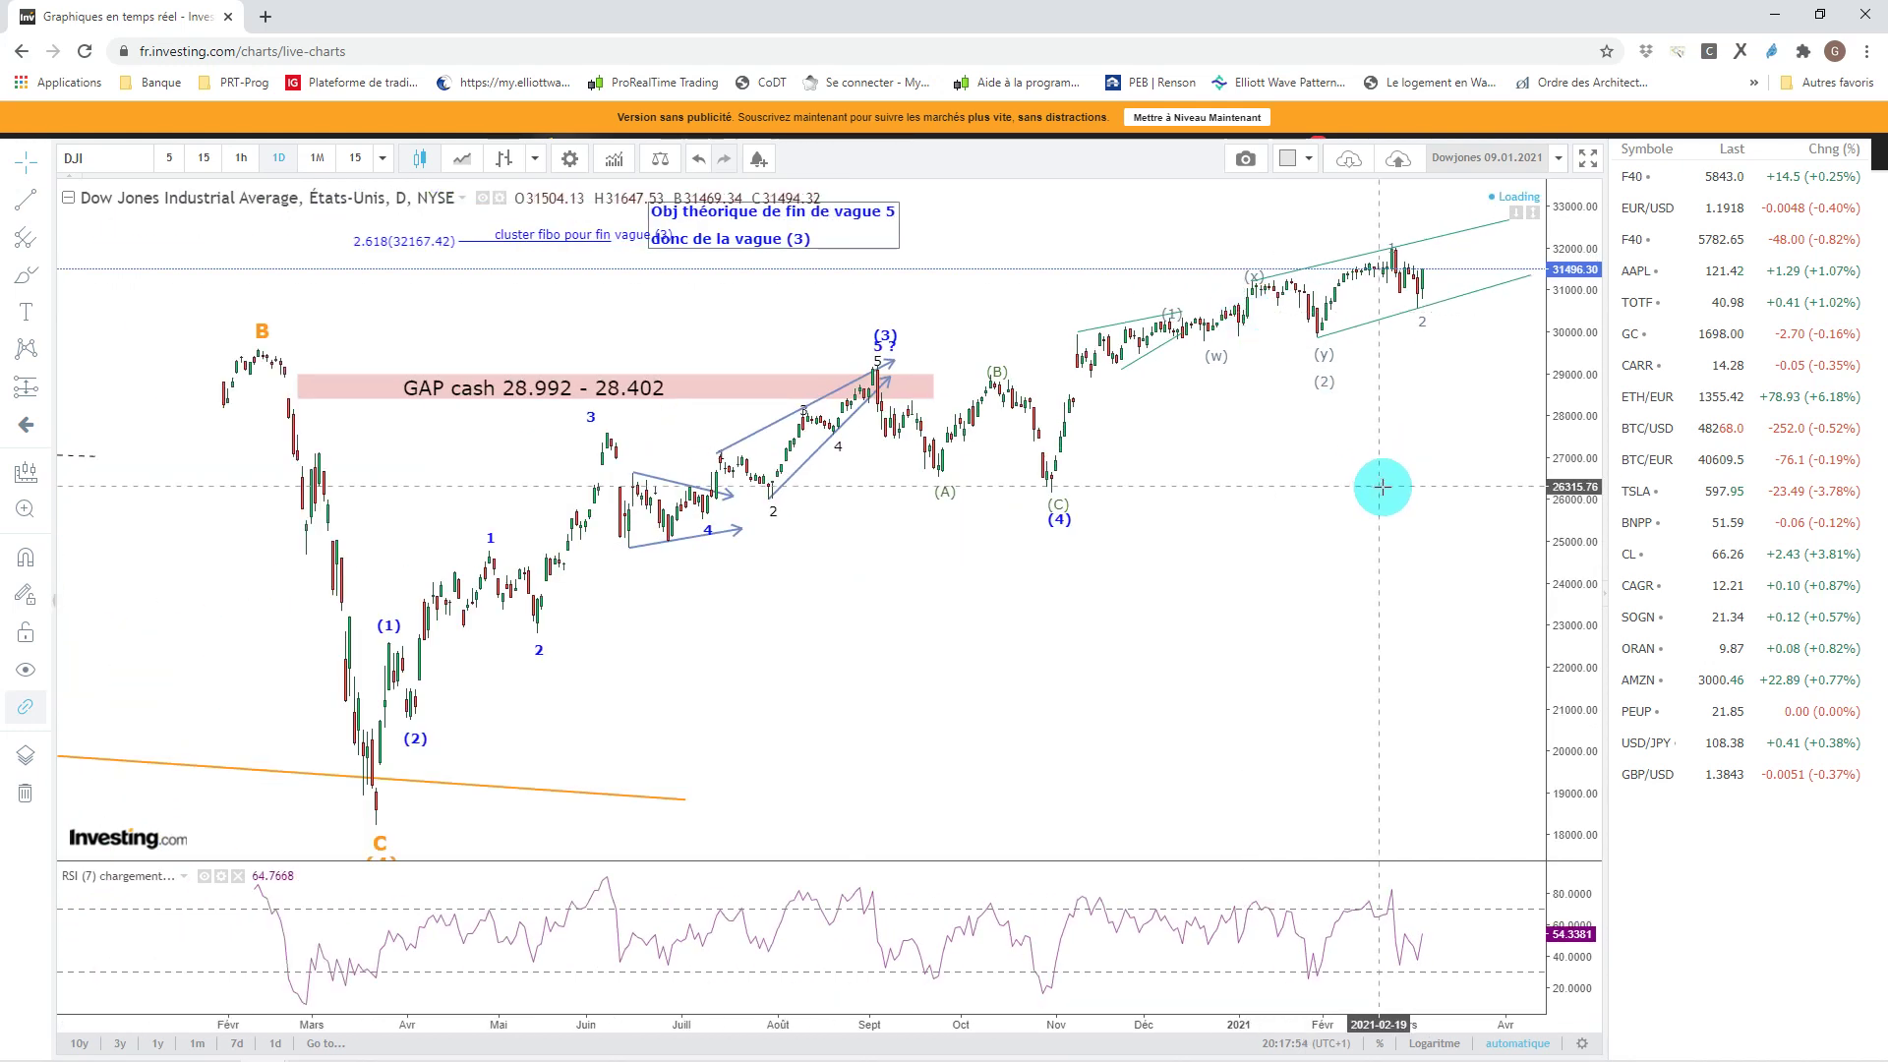
pyautogui.moveTo(1376, 487); pyautogui.dragTo(1272, 488)
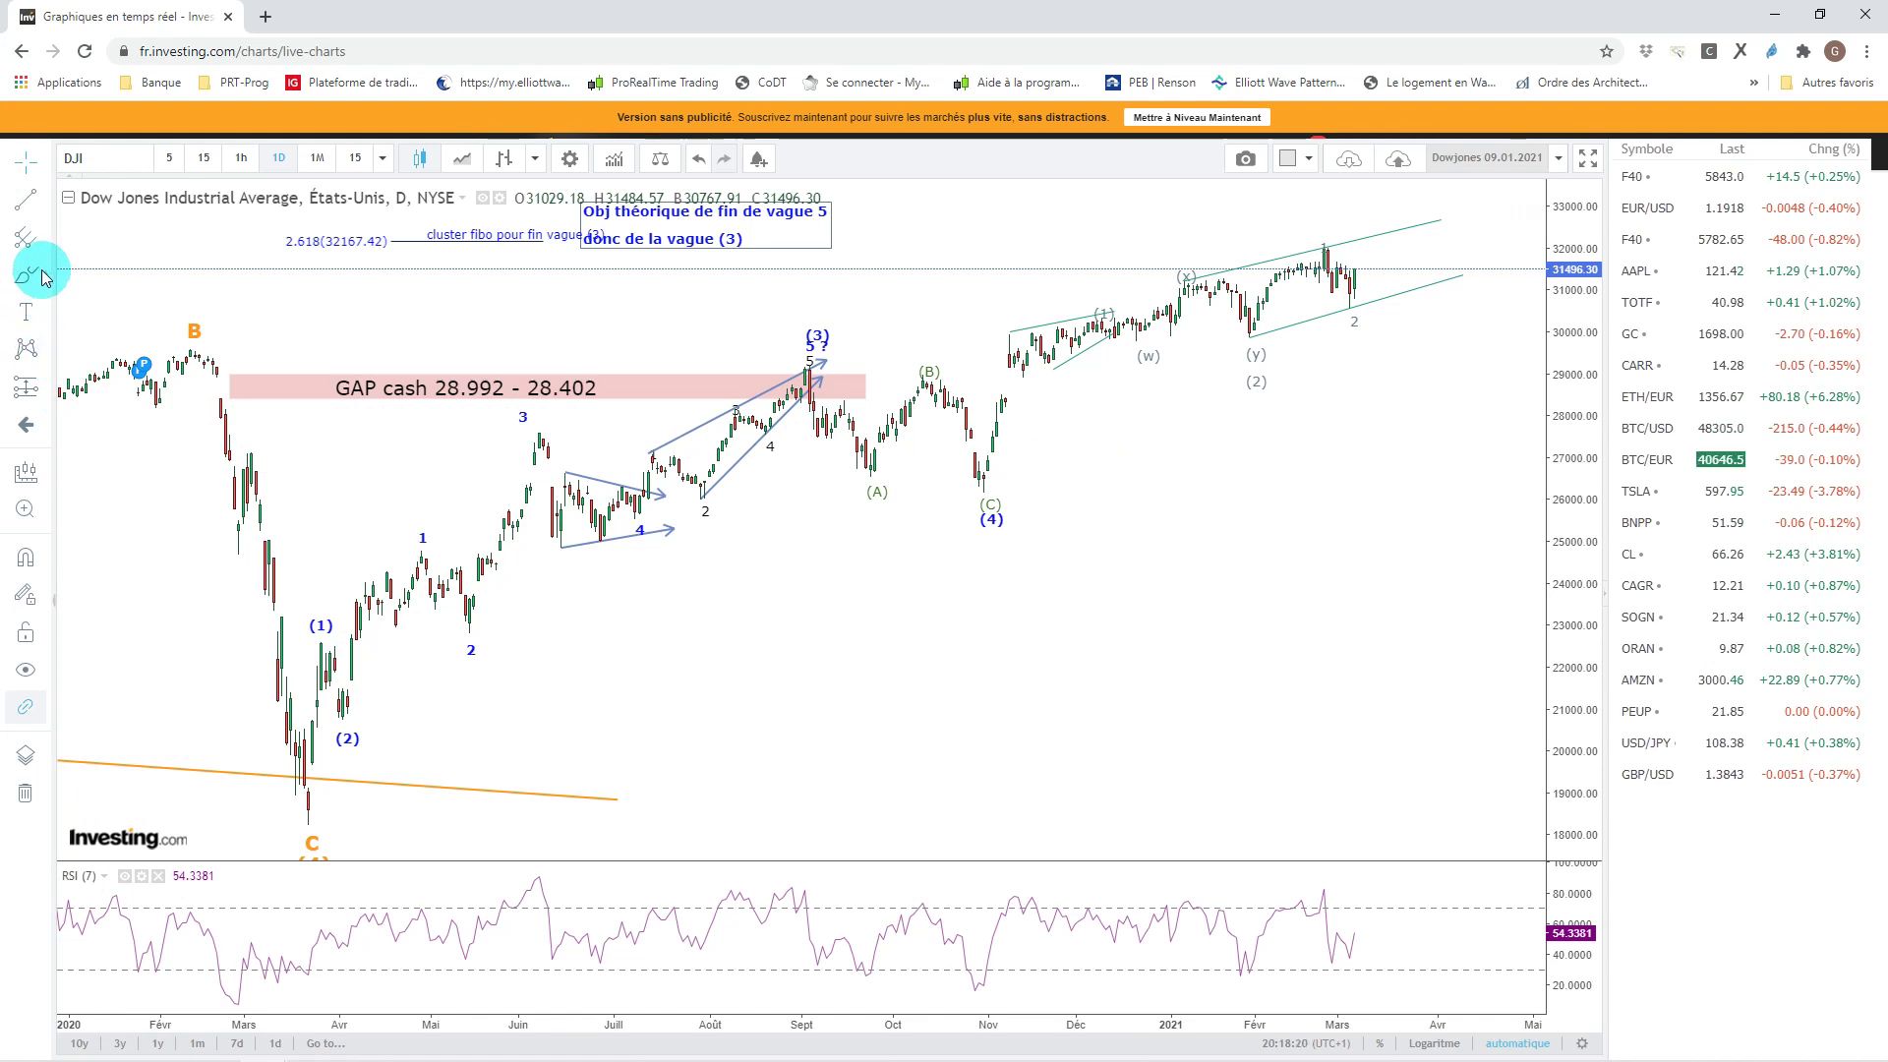
# - Draw a Fibonacci retracement from the C low at 18221.86 up to 32274.75 and open its style settings
pyautogui.click(44, 236)
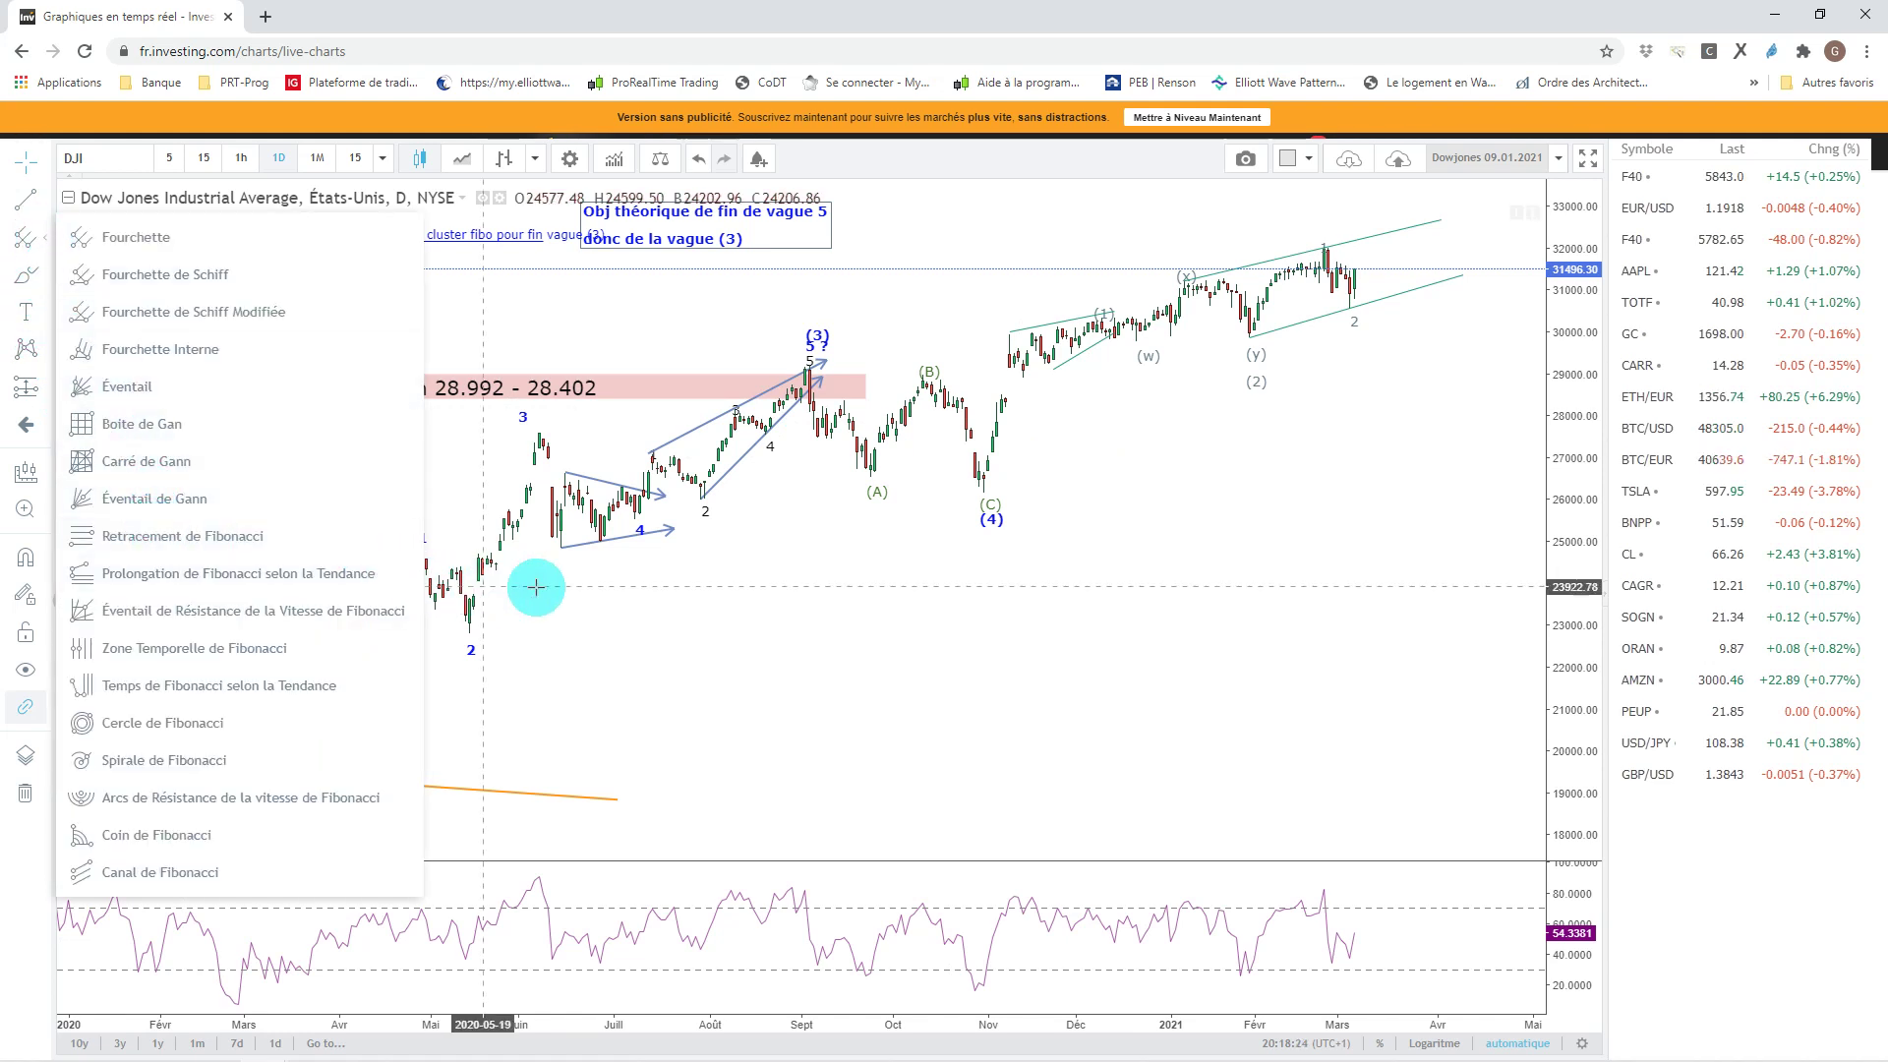
pyautogui.click(117, 543)
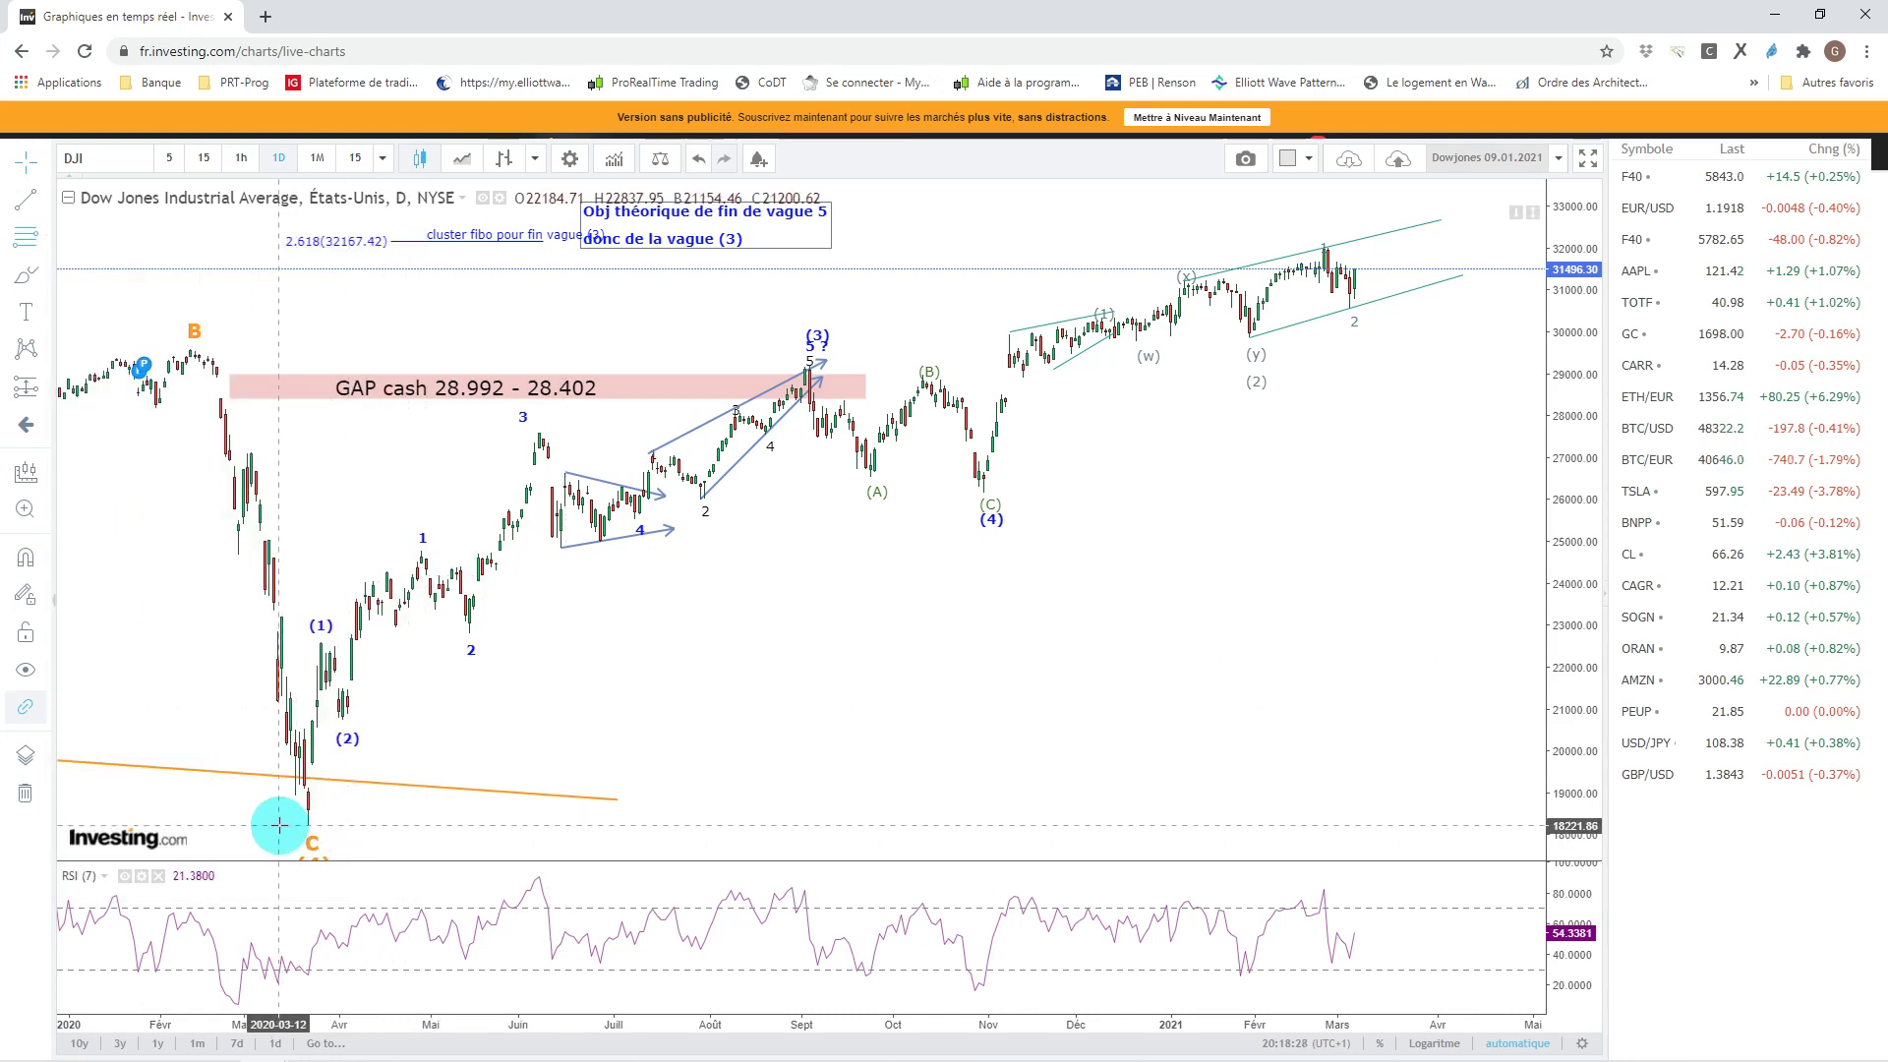
pyautogui.moveTo(278, 824); pyautogui.dragTo(1529, 236)
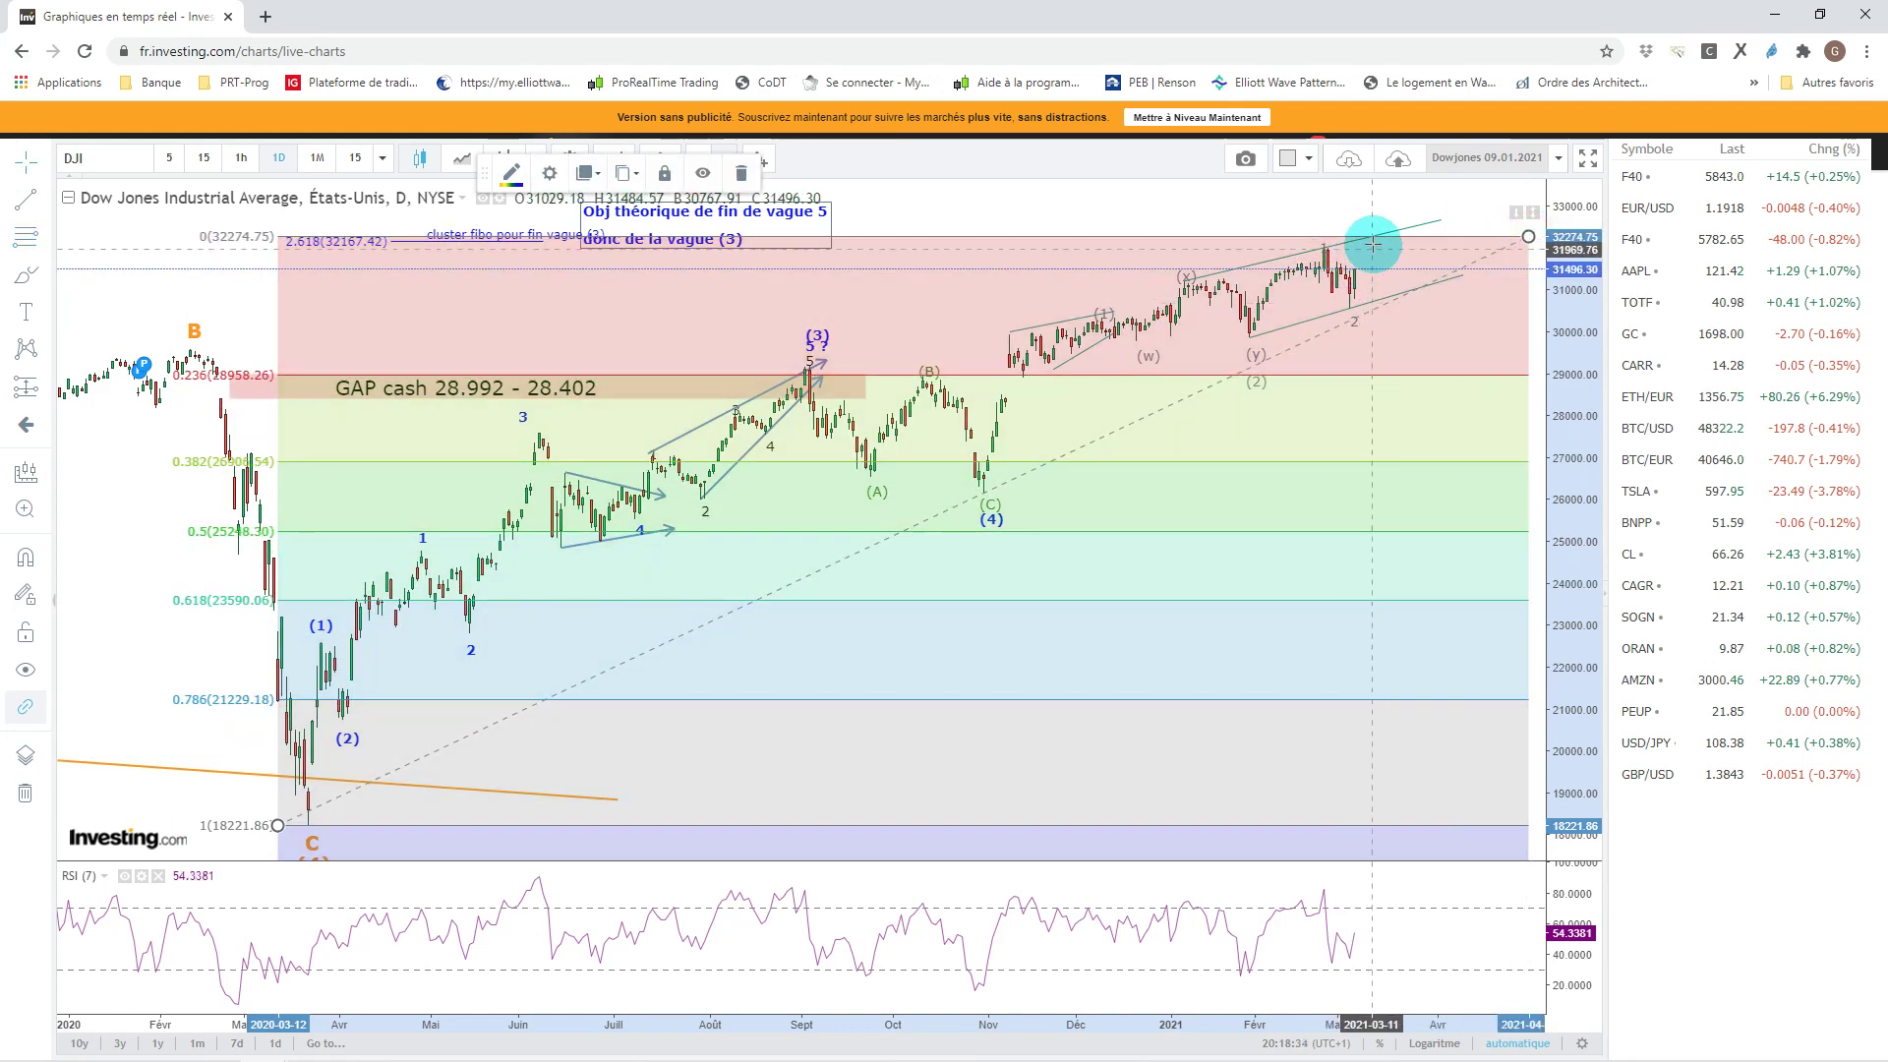
pyautogui.click(1372, 244)
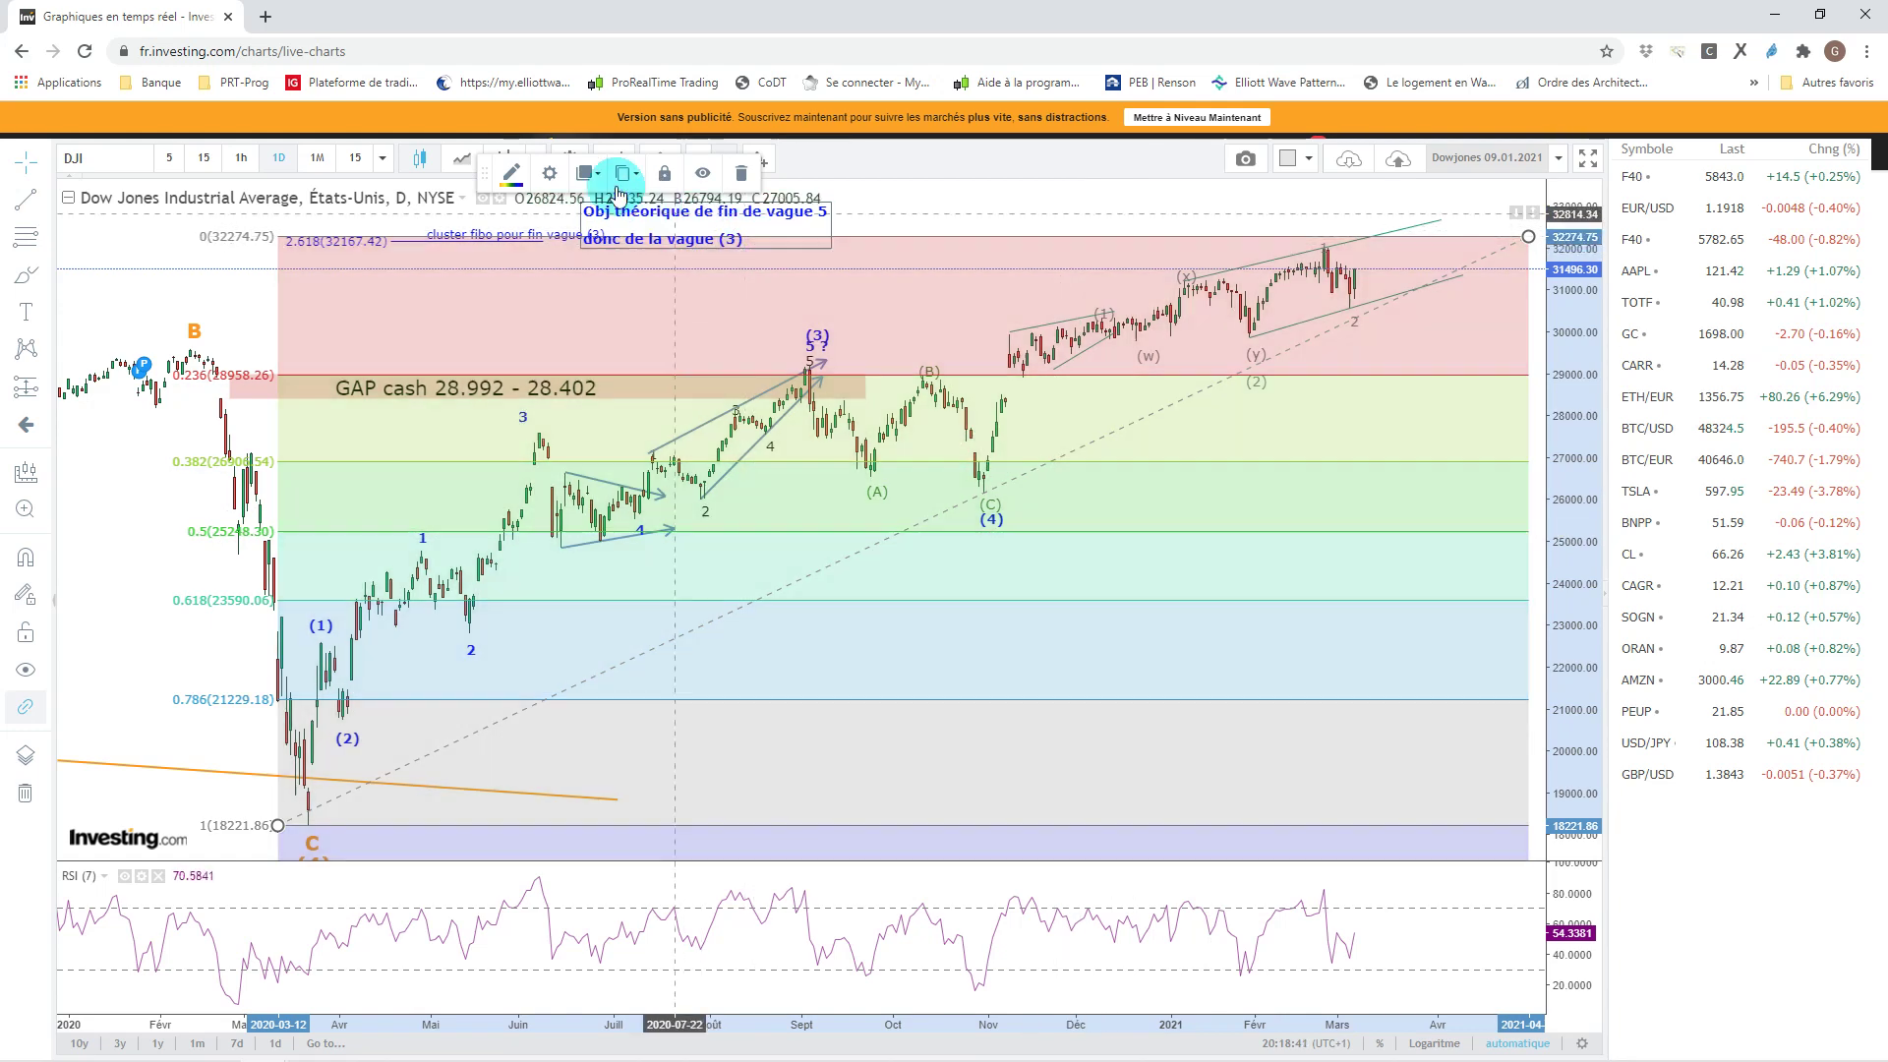
pyautogui.click(552, 177)
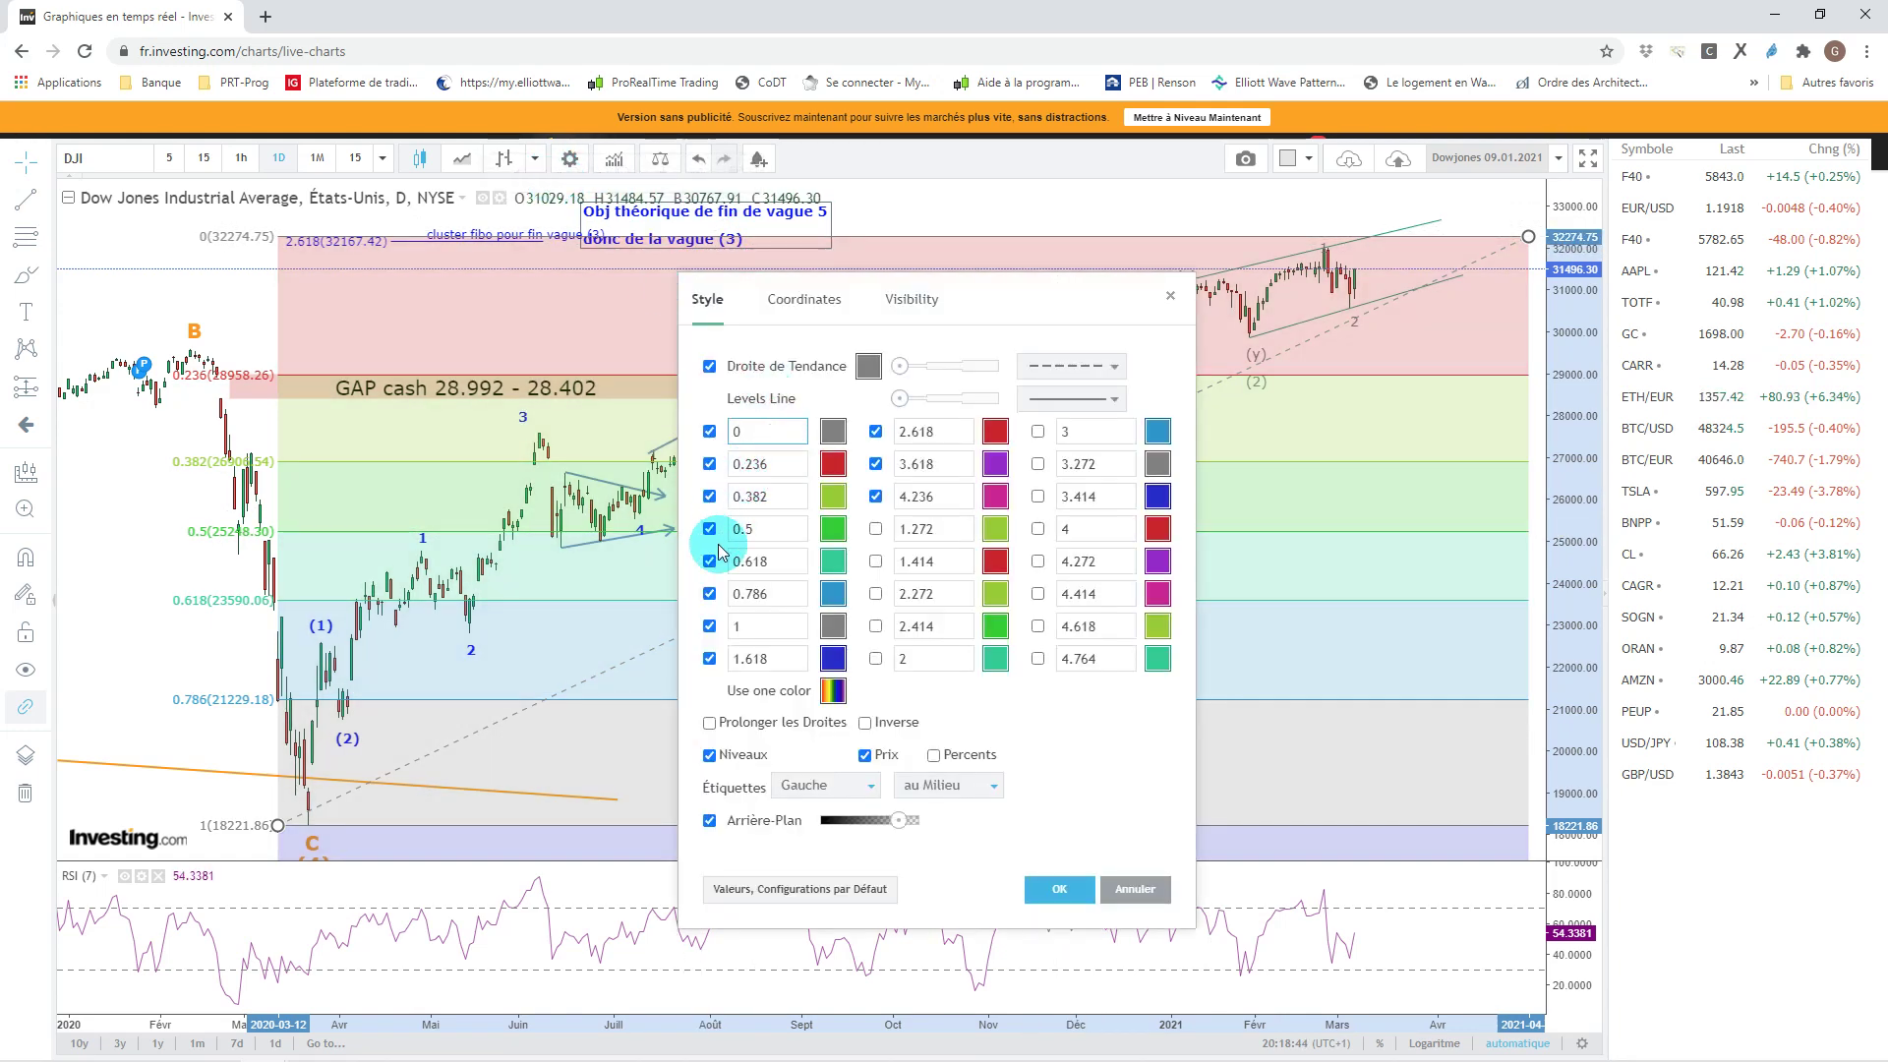
# - Hide the 0.786, 4.236 and 2.618 levels, lighten the fills, and make level lines solid and thicker
pyautogui.click(710, 594)
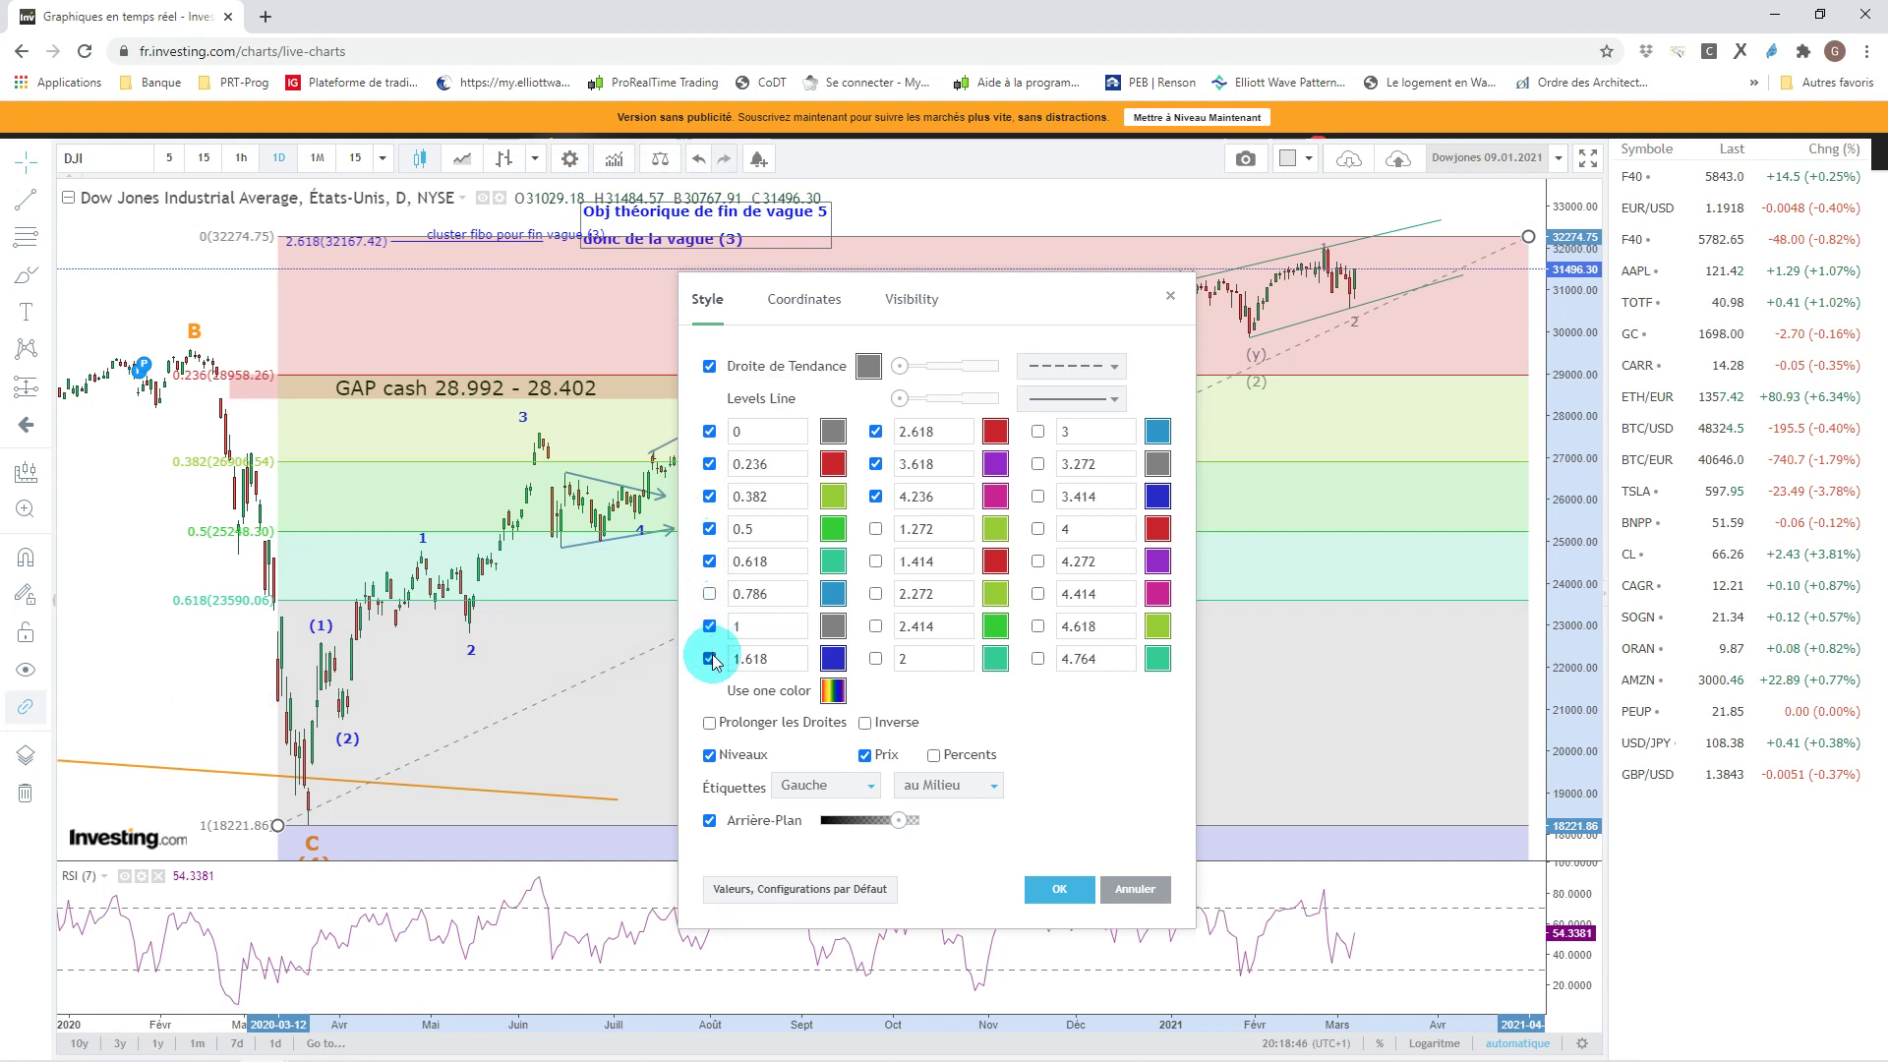
pyautogui.click(875, 464)
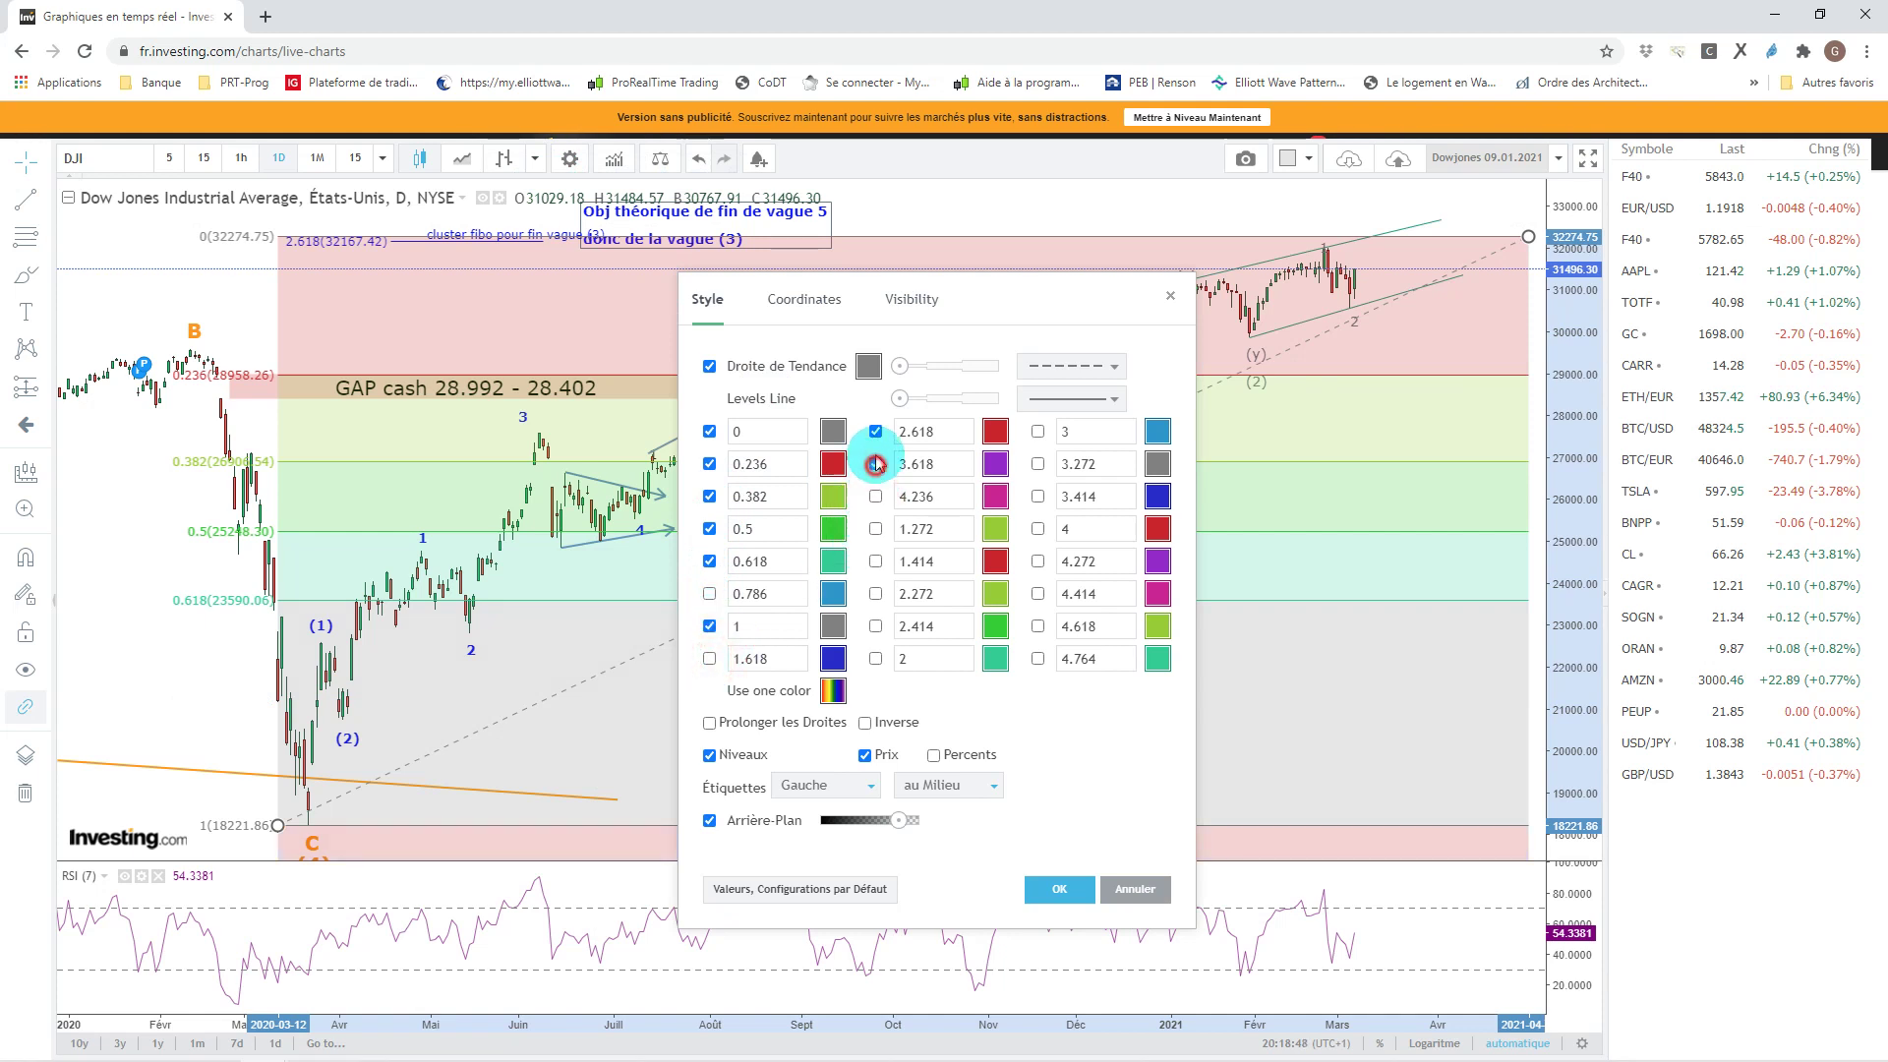
pyautogui.click(875, 433)
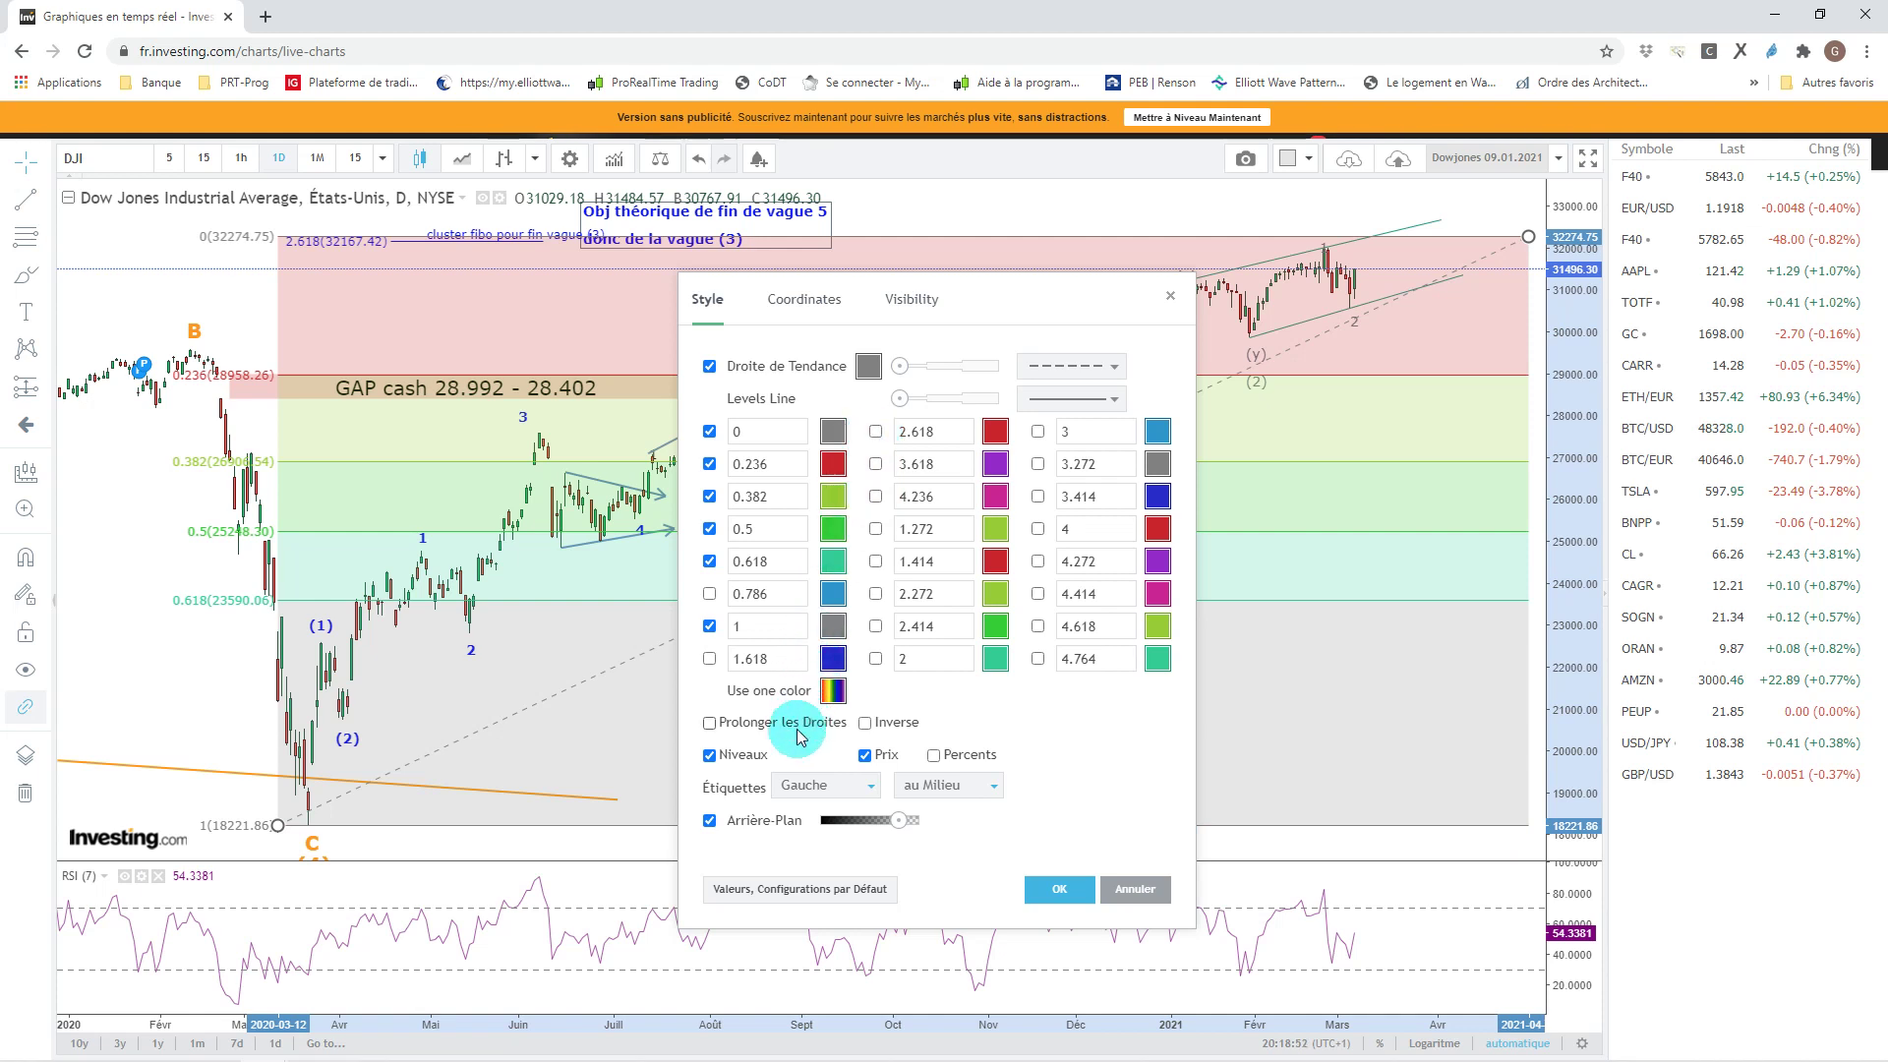
pyautogui.click(892, 829)
pyautogui.moveTo(893, 829); pyautogui.dragTo(926, 831)
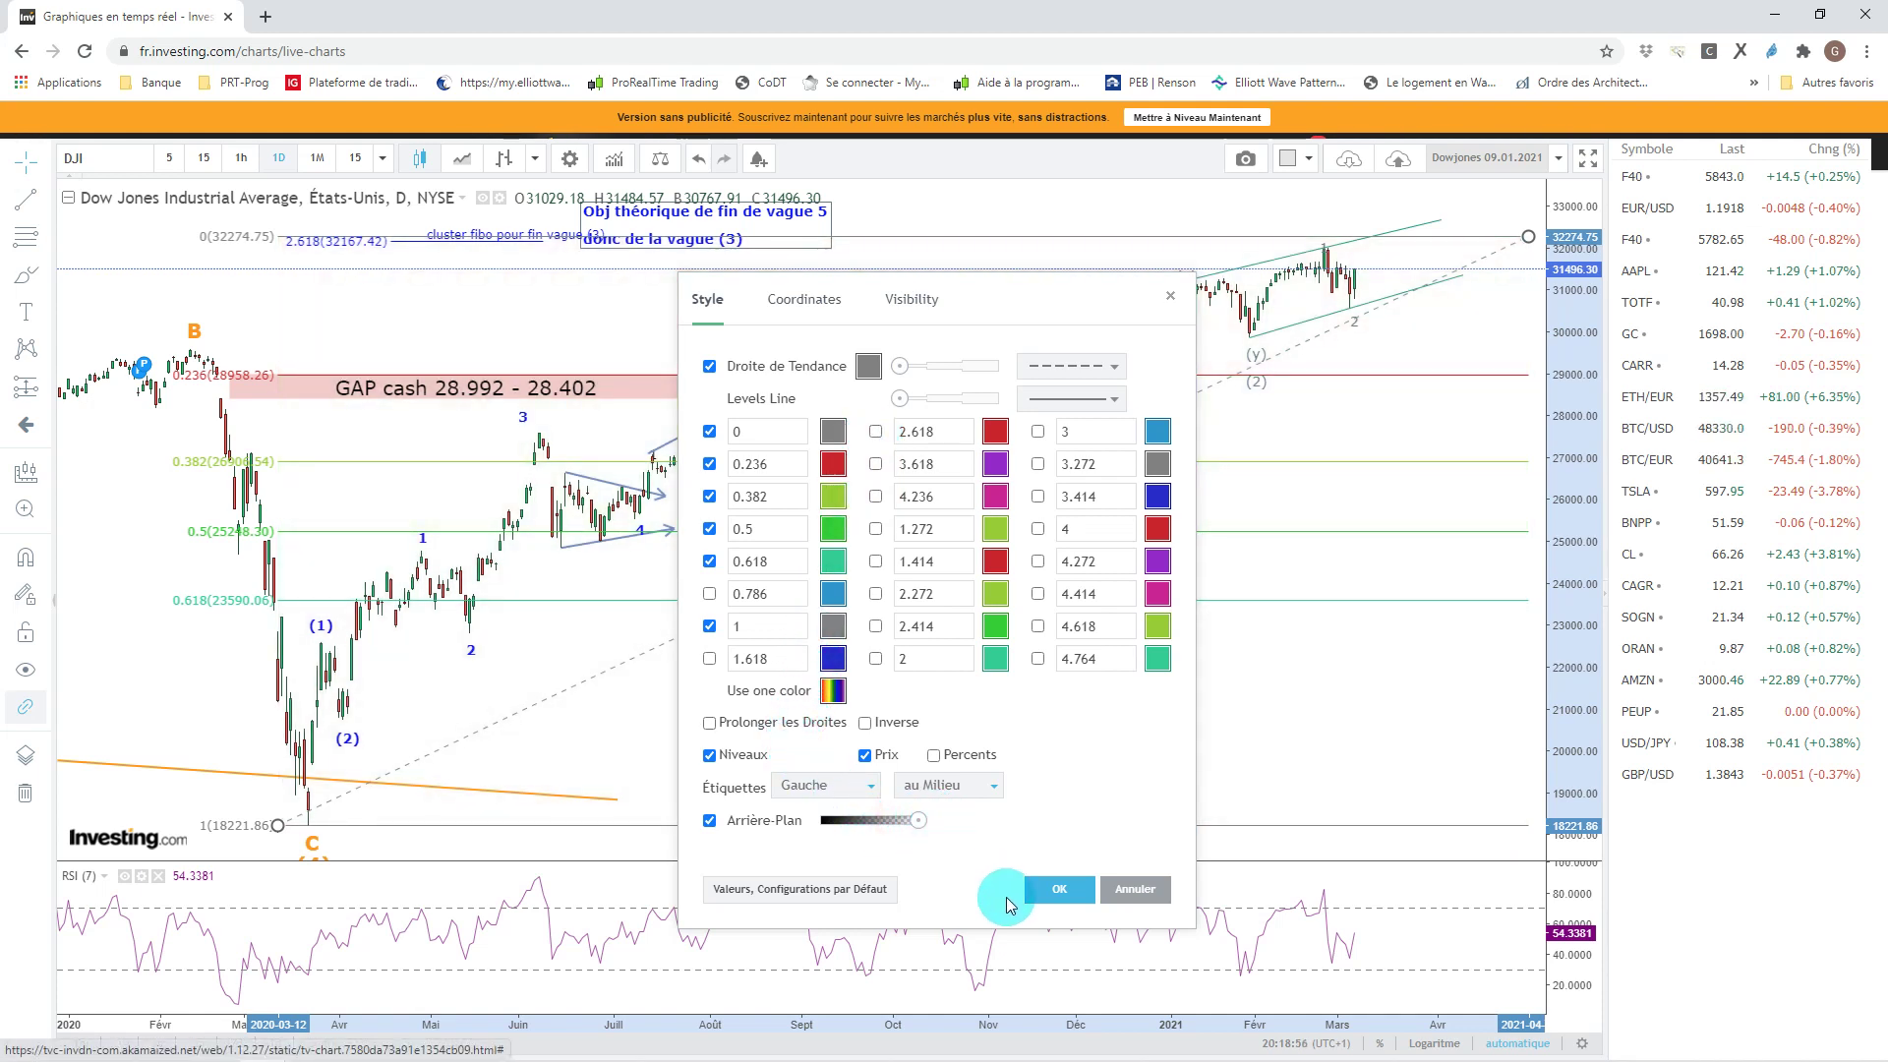
pyautogui.click(1072, 398)
pyautogui.click(1074, 431)
pyautogui.click(1070, 366)
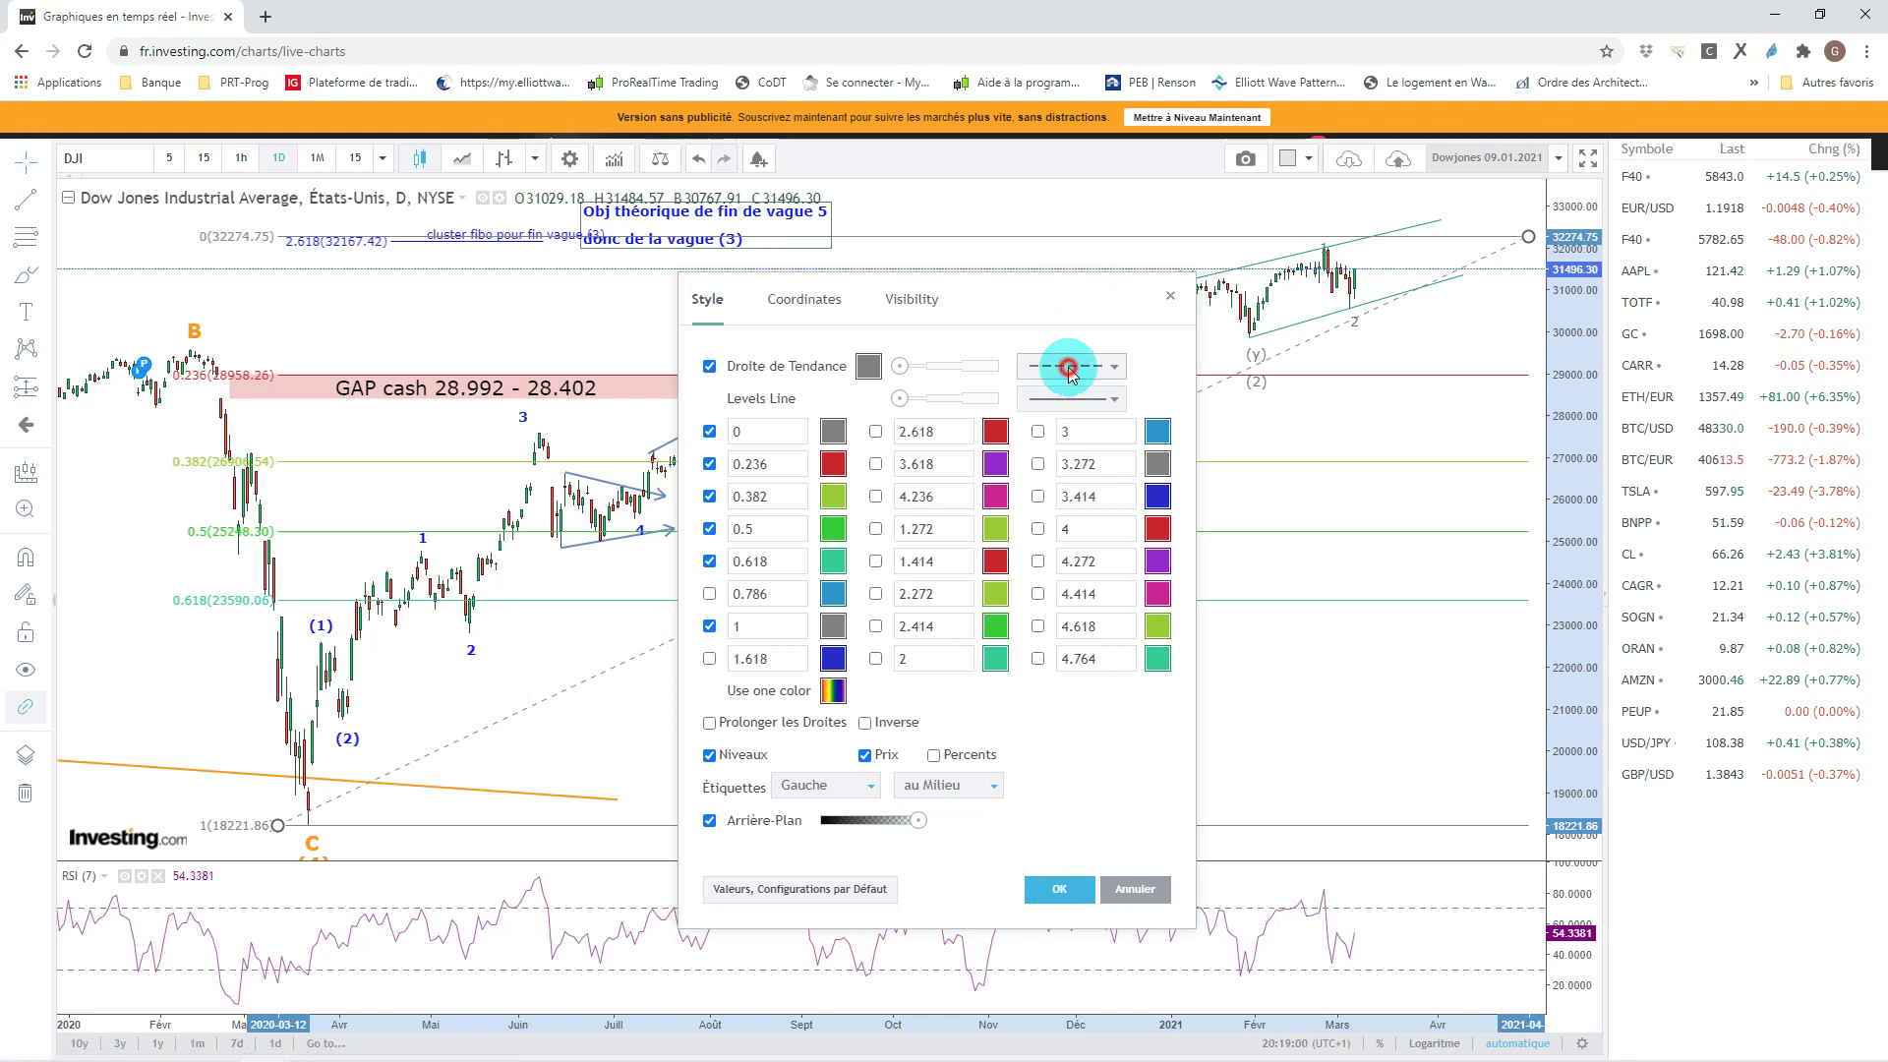
pyautogui.click(946, 378)
pyautogui.click(932, 400)
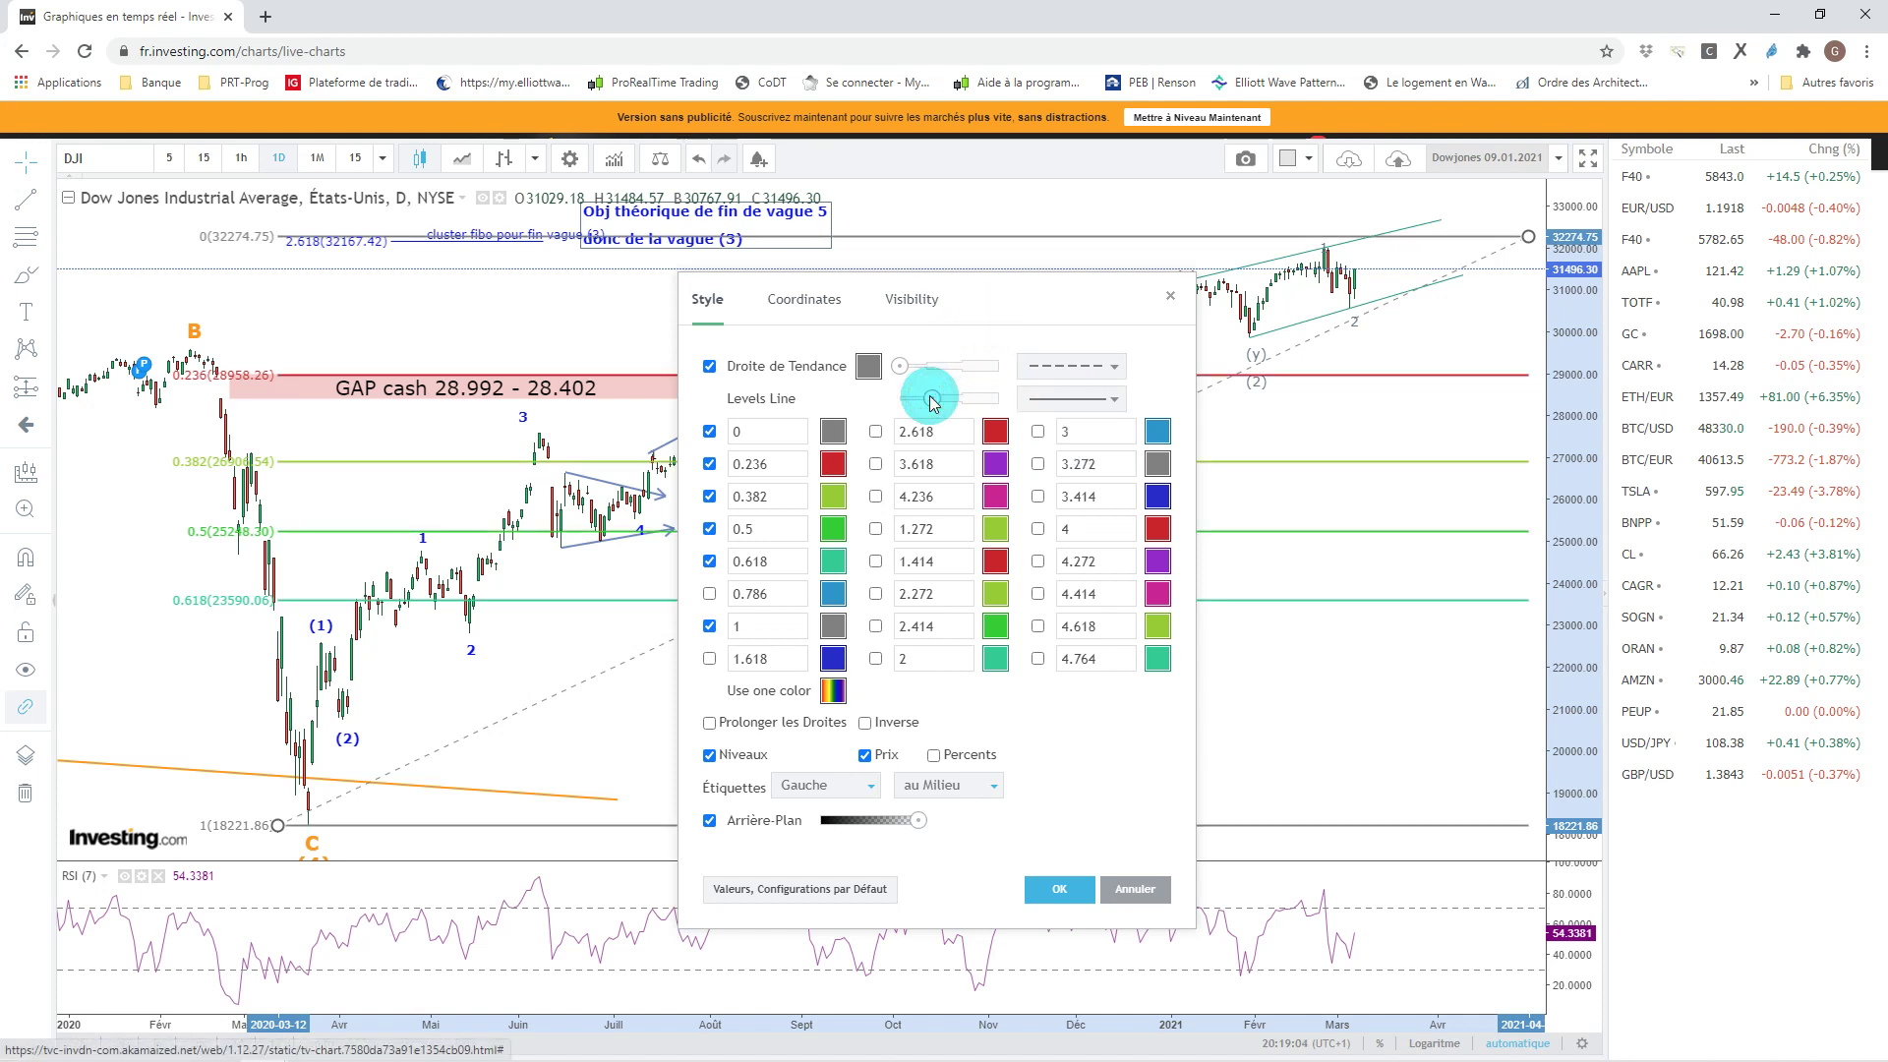
pyautogui.click(1170, 300)
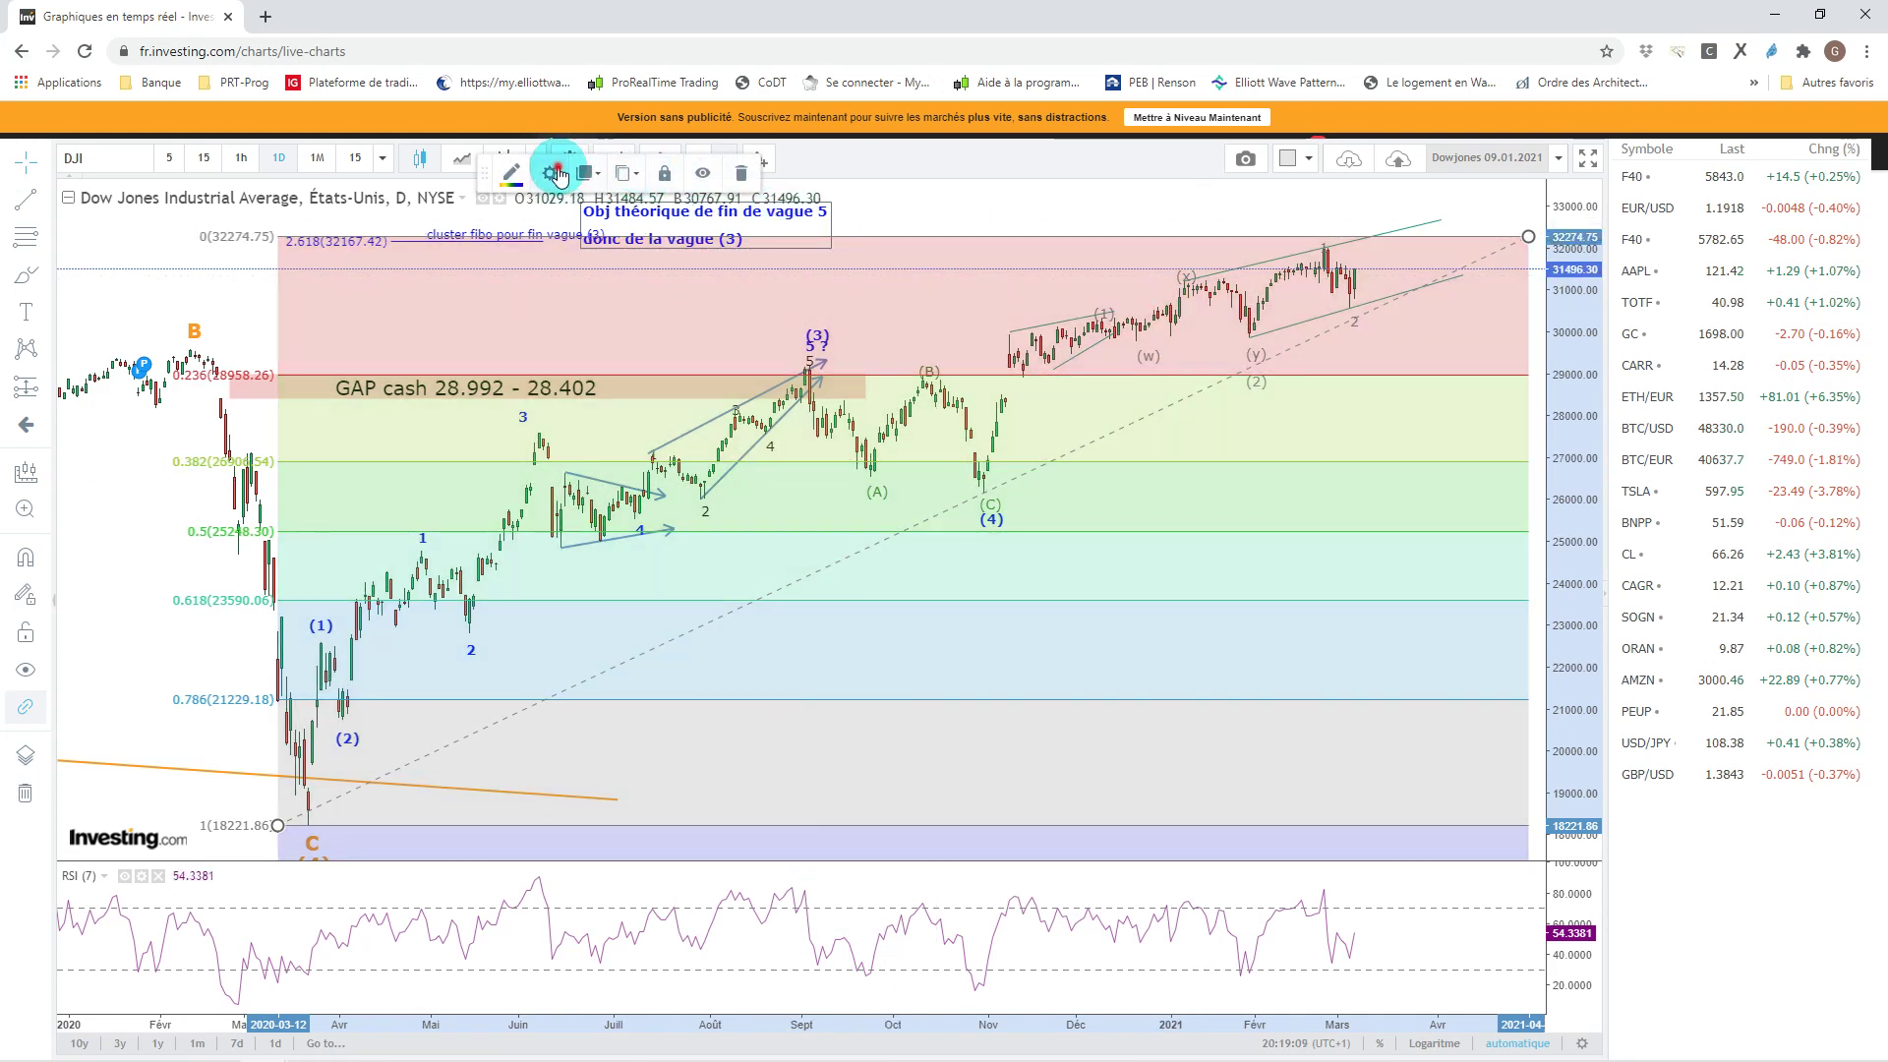
# - Hide every remaining level except 0.382, 0.5 and 0.618, remove the shading and thicken the lines
pyautogui.click(550, 173)
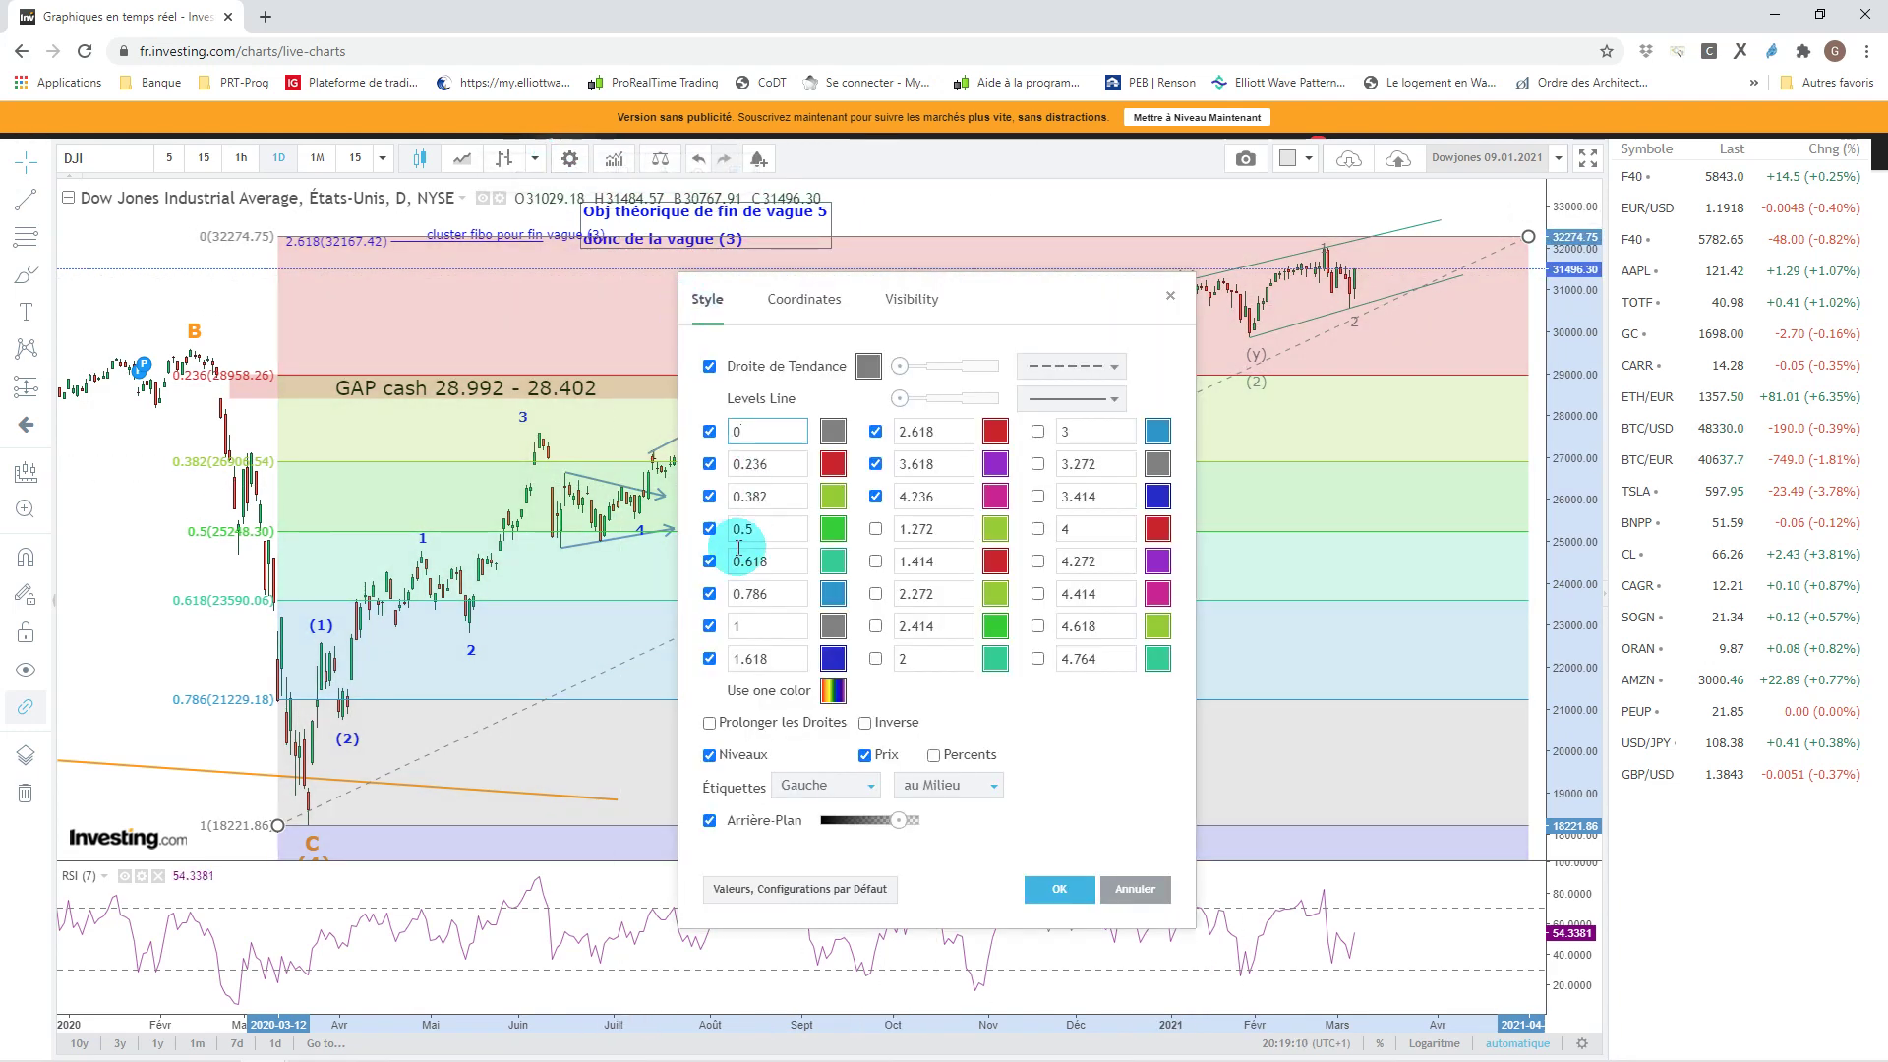
pyautogui.click(712, 594)
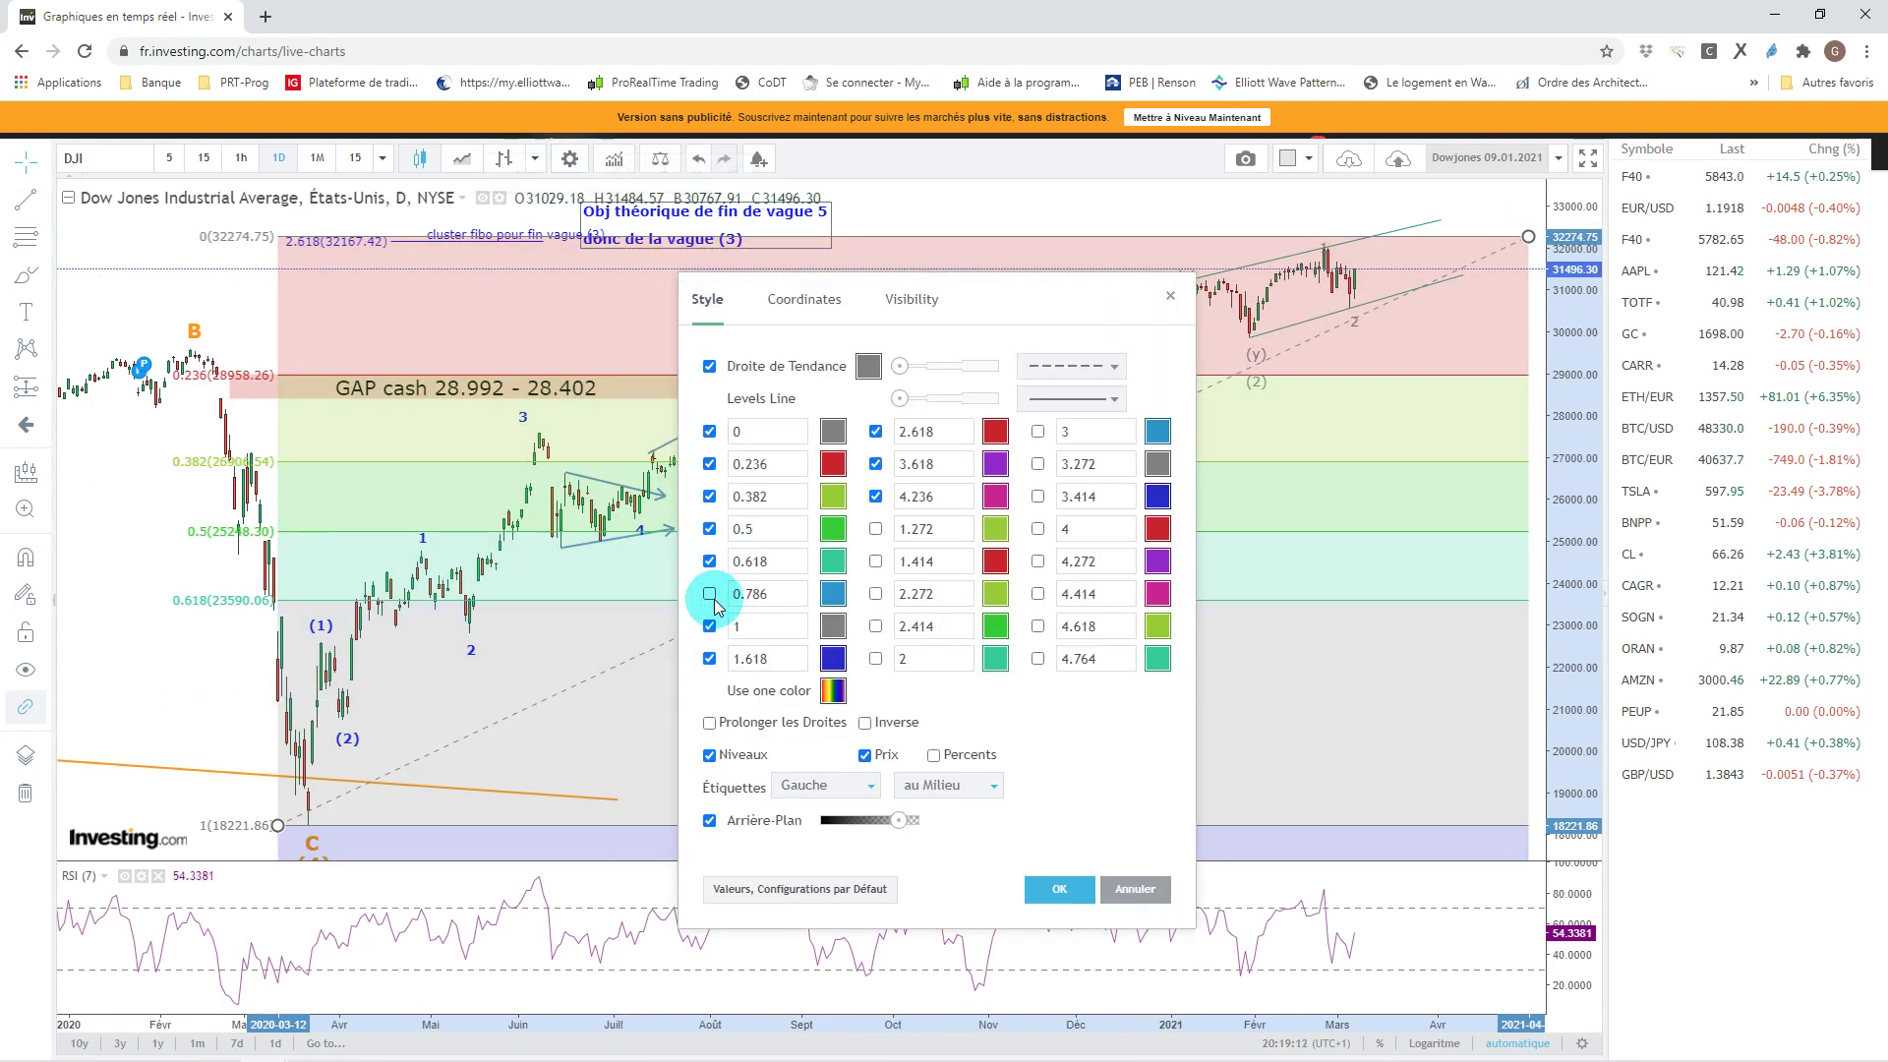
pyautogui.click(709, 464)
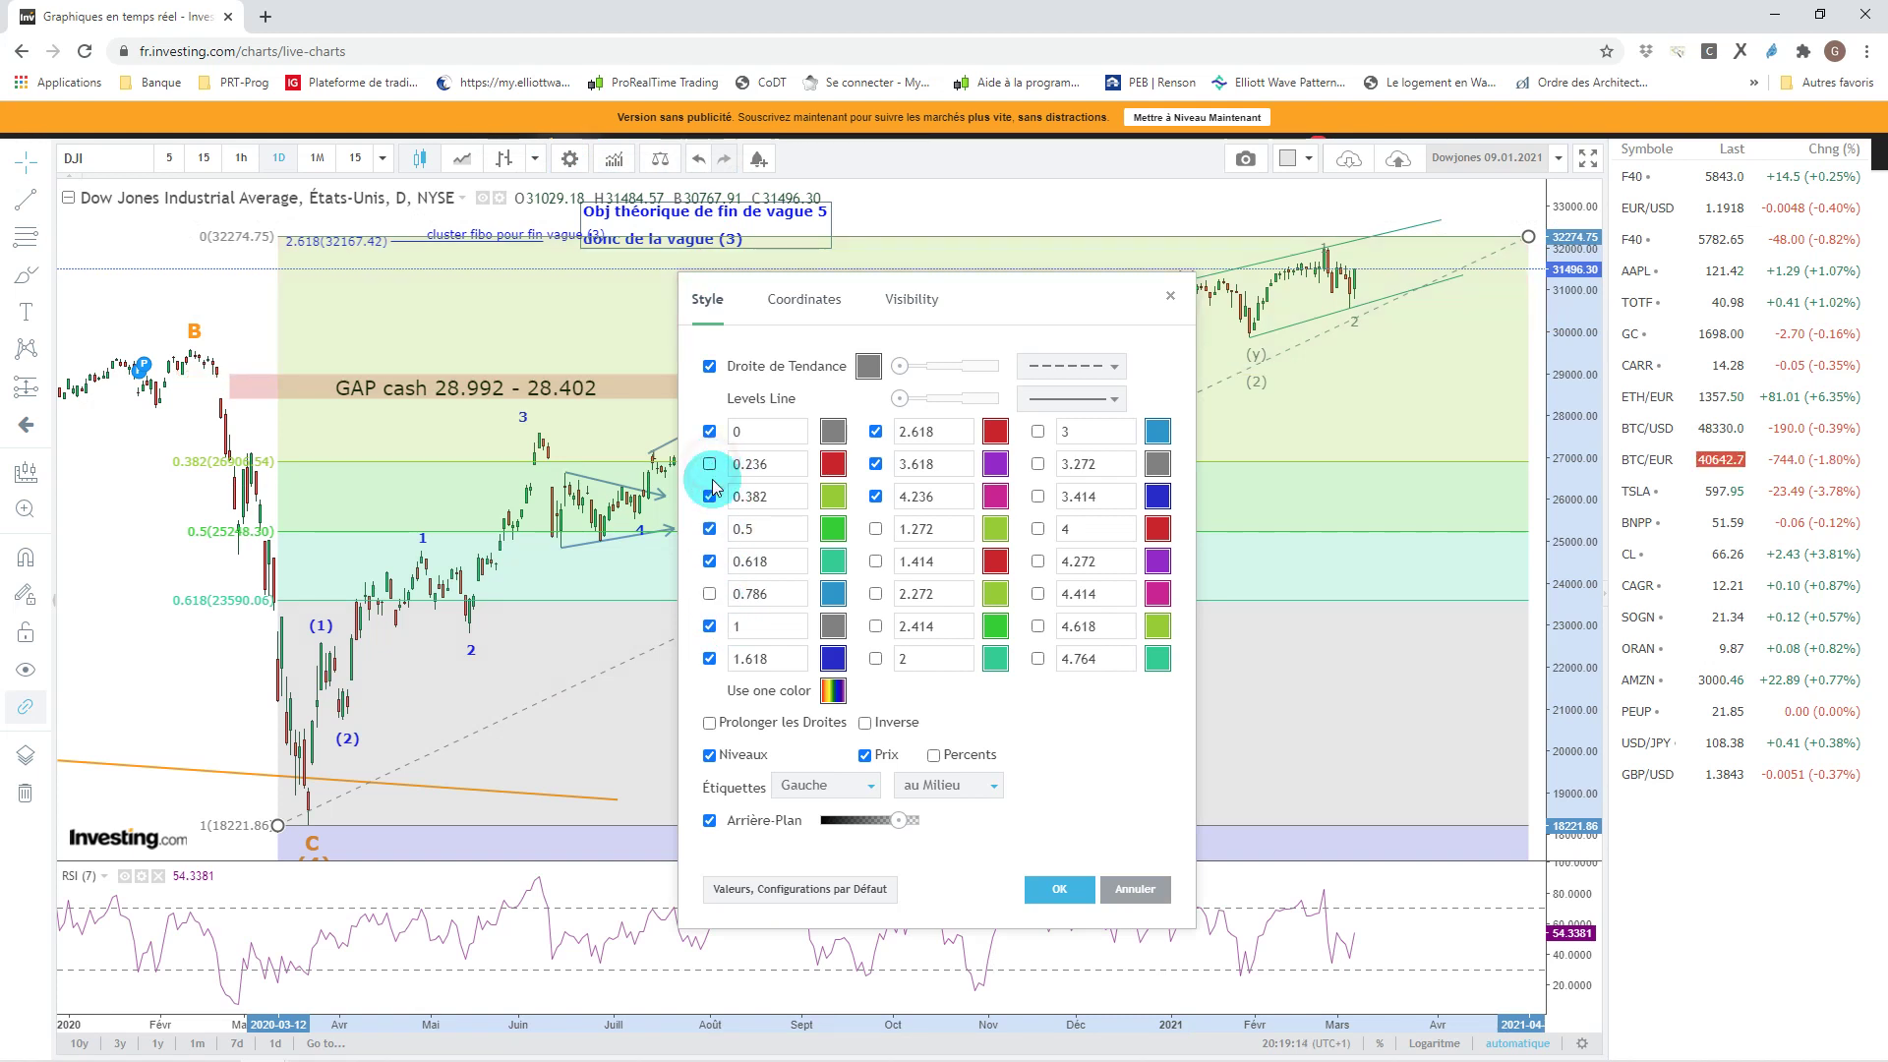
pyautogui.click(709, 658)
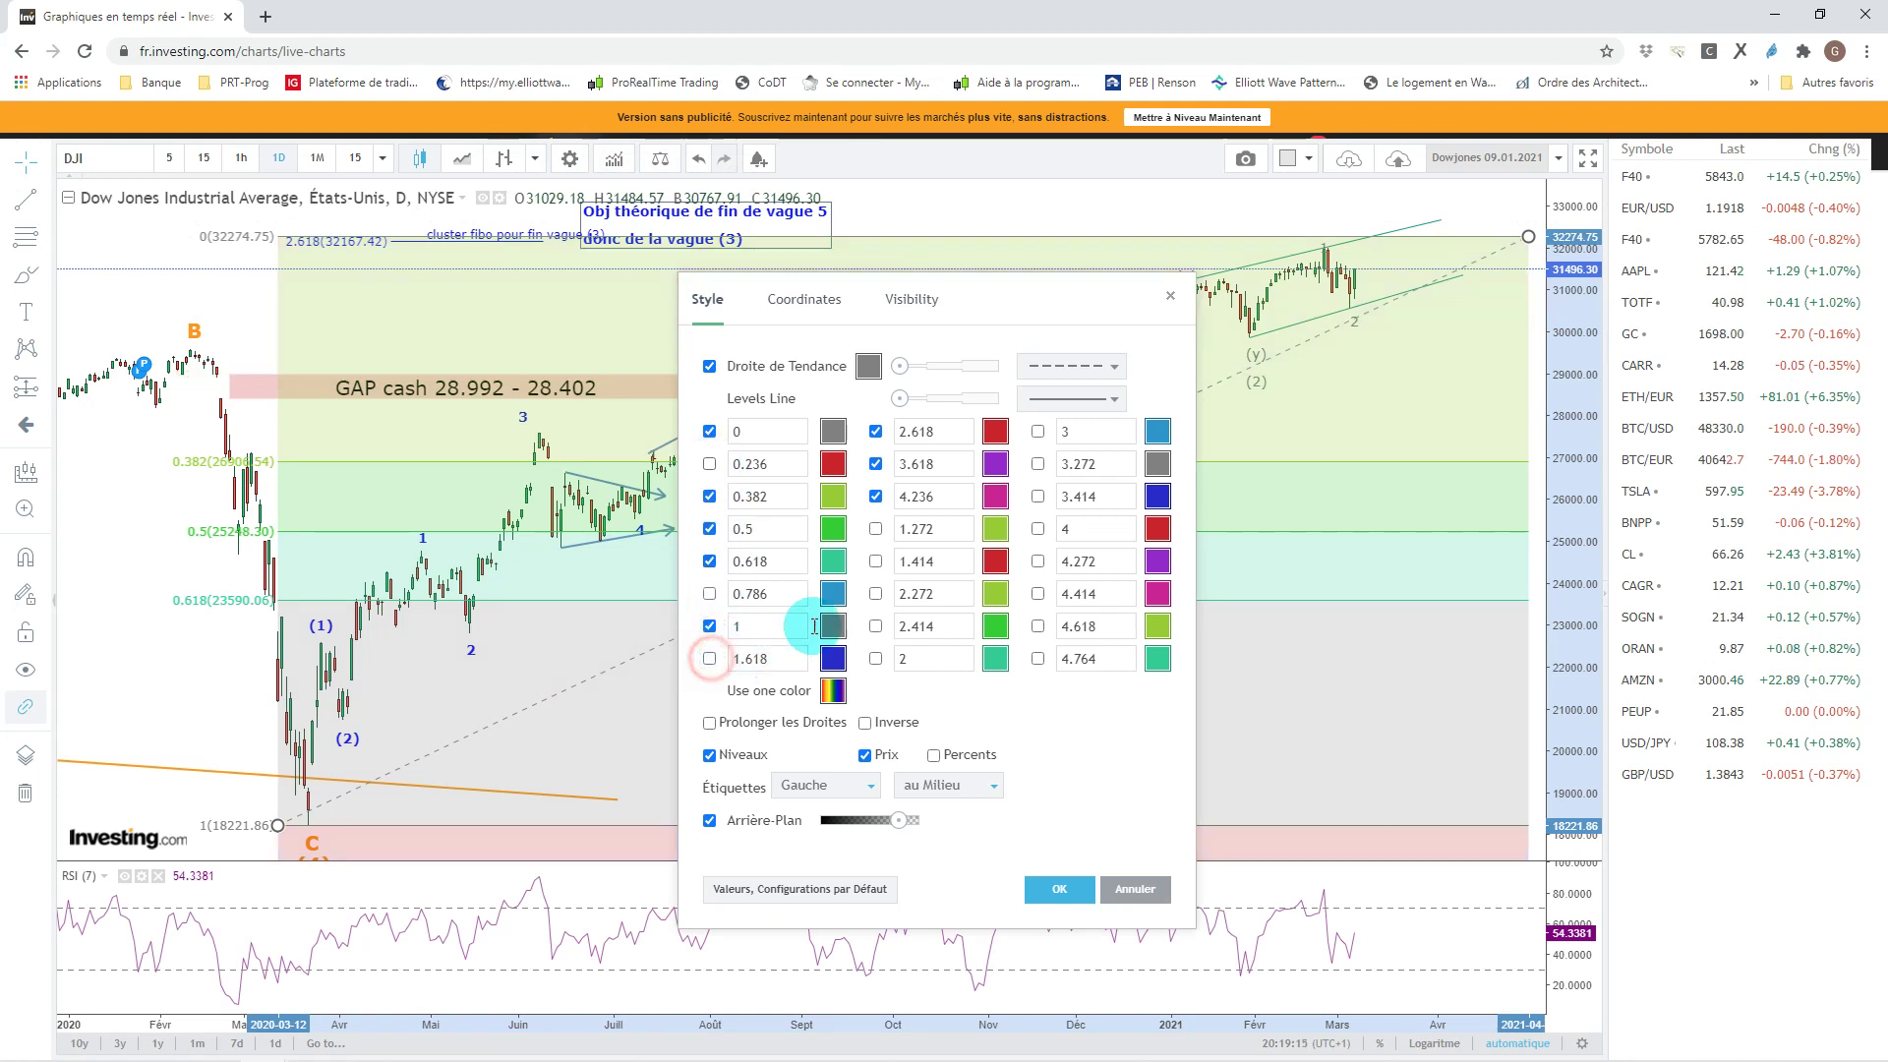
pyautogui.click(875, 431)
pyautogui.click(875, 463)
pyautogui.click(876, 495)
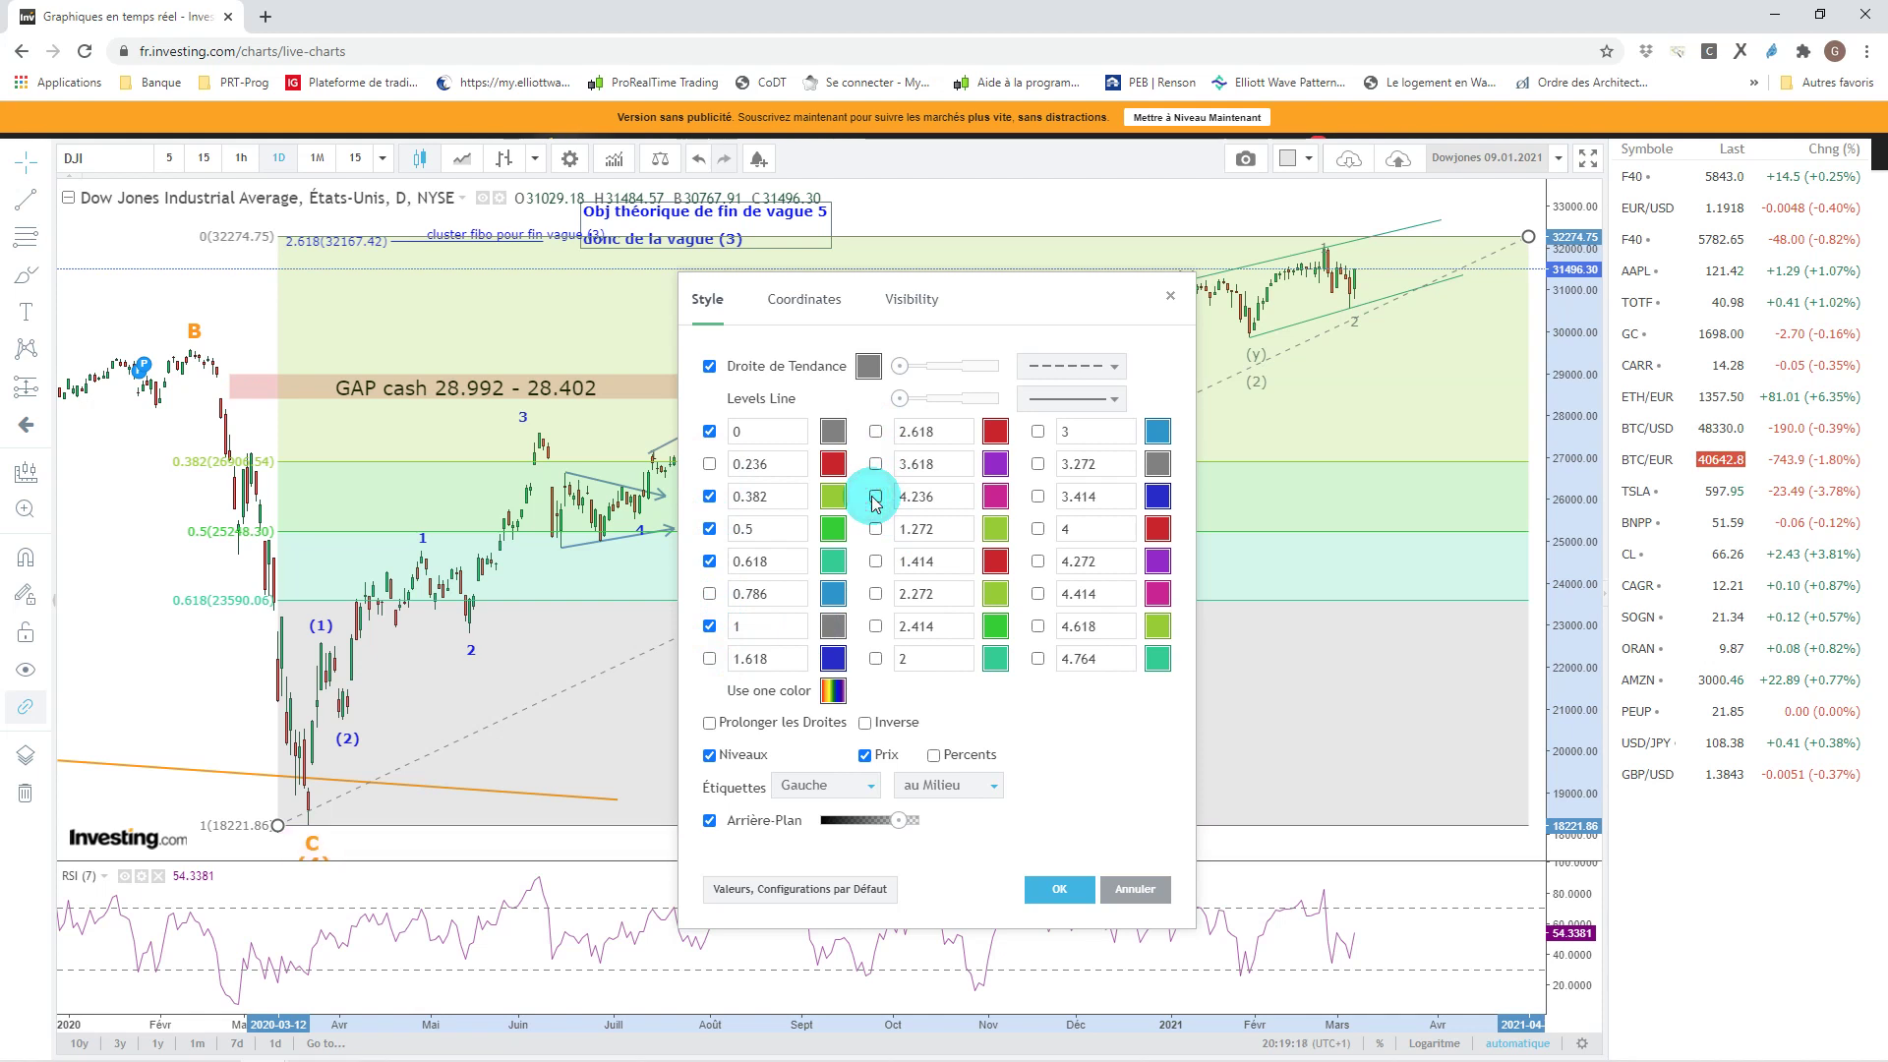
pyautogui.click(710, 626)
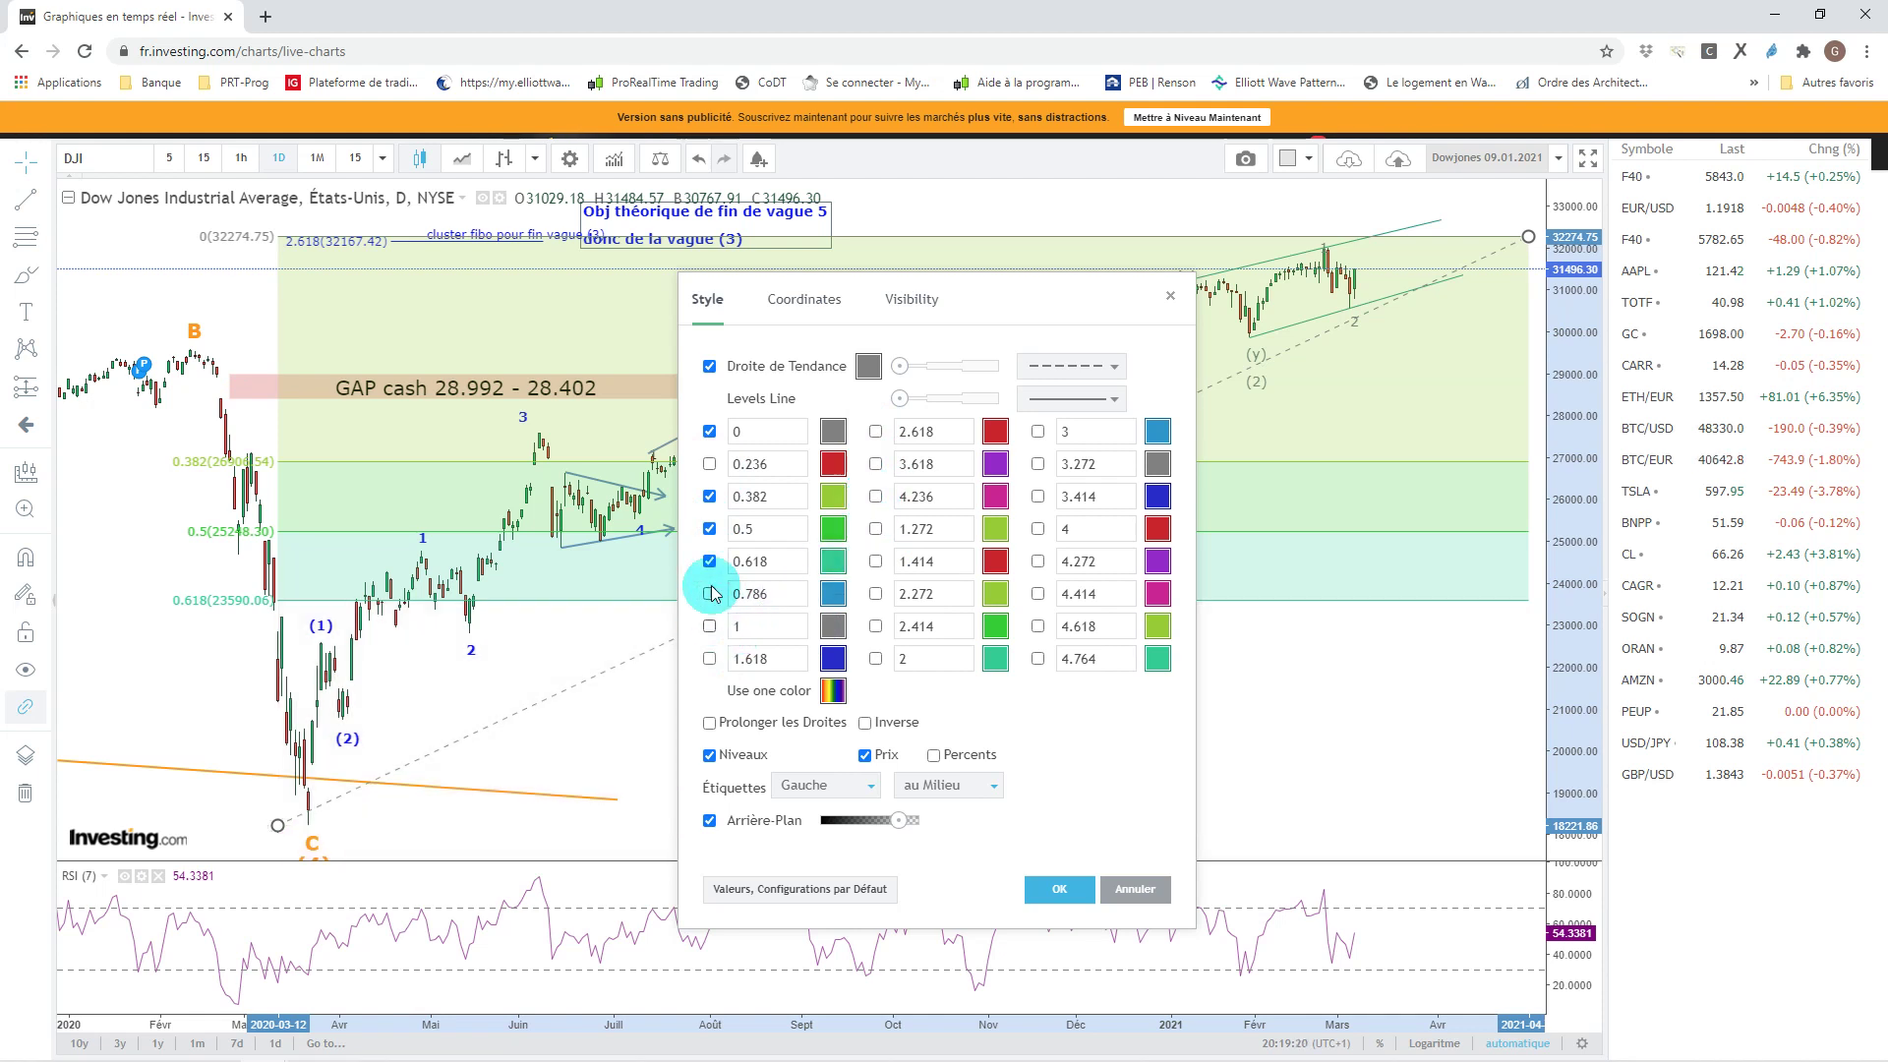
pyautogui.click(709, 431)
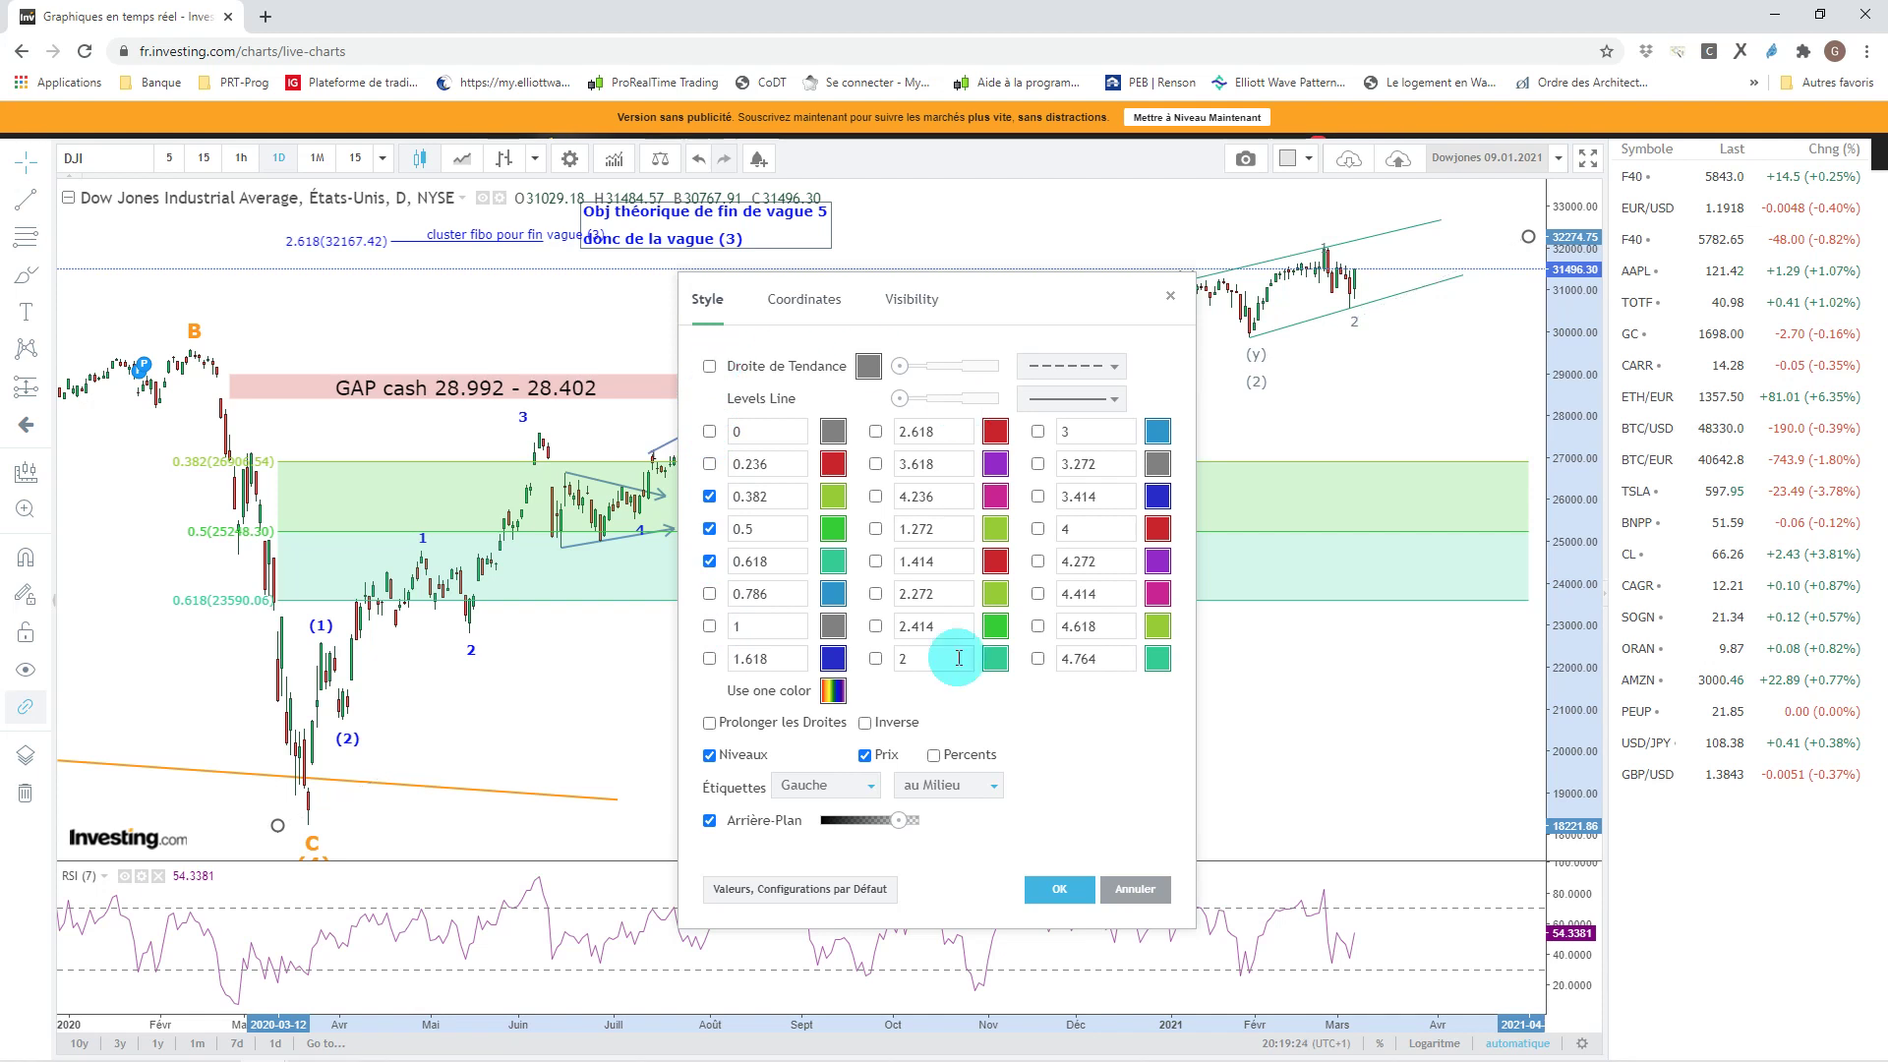
pyautogui.moveTo(897, 820); pyautogui.dragTo(925, 822)
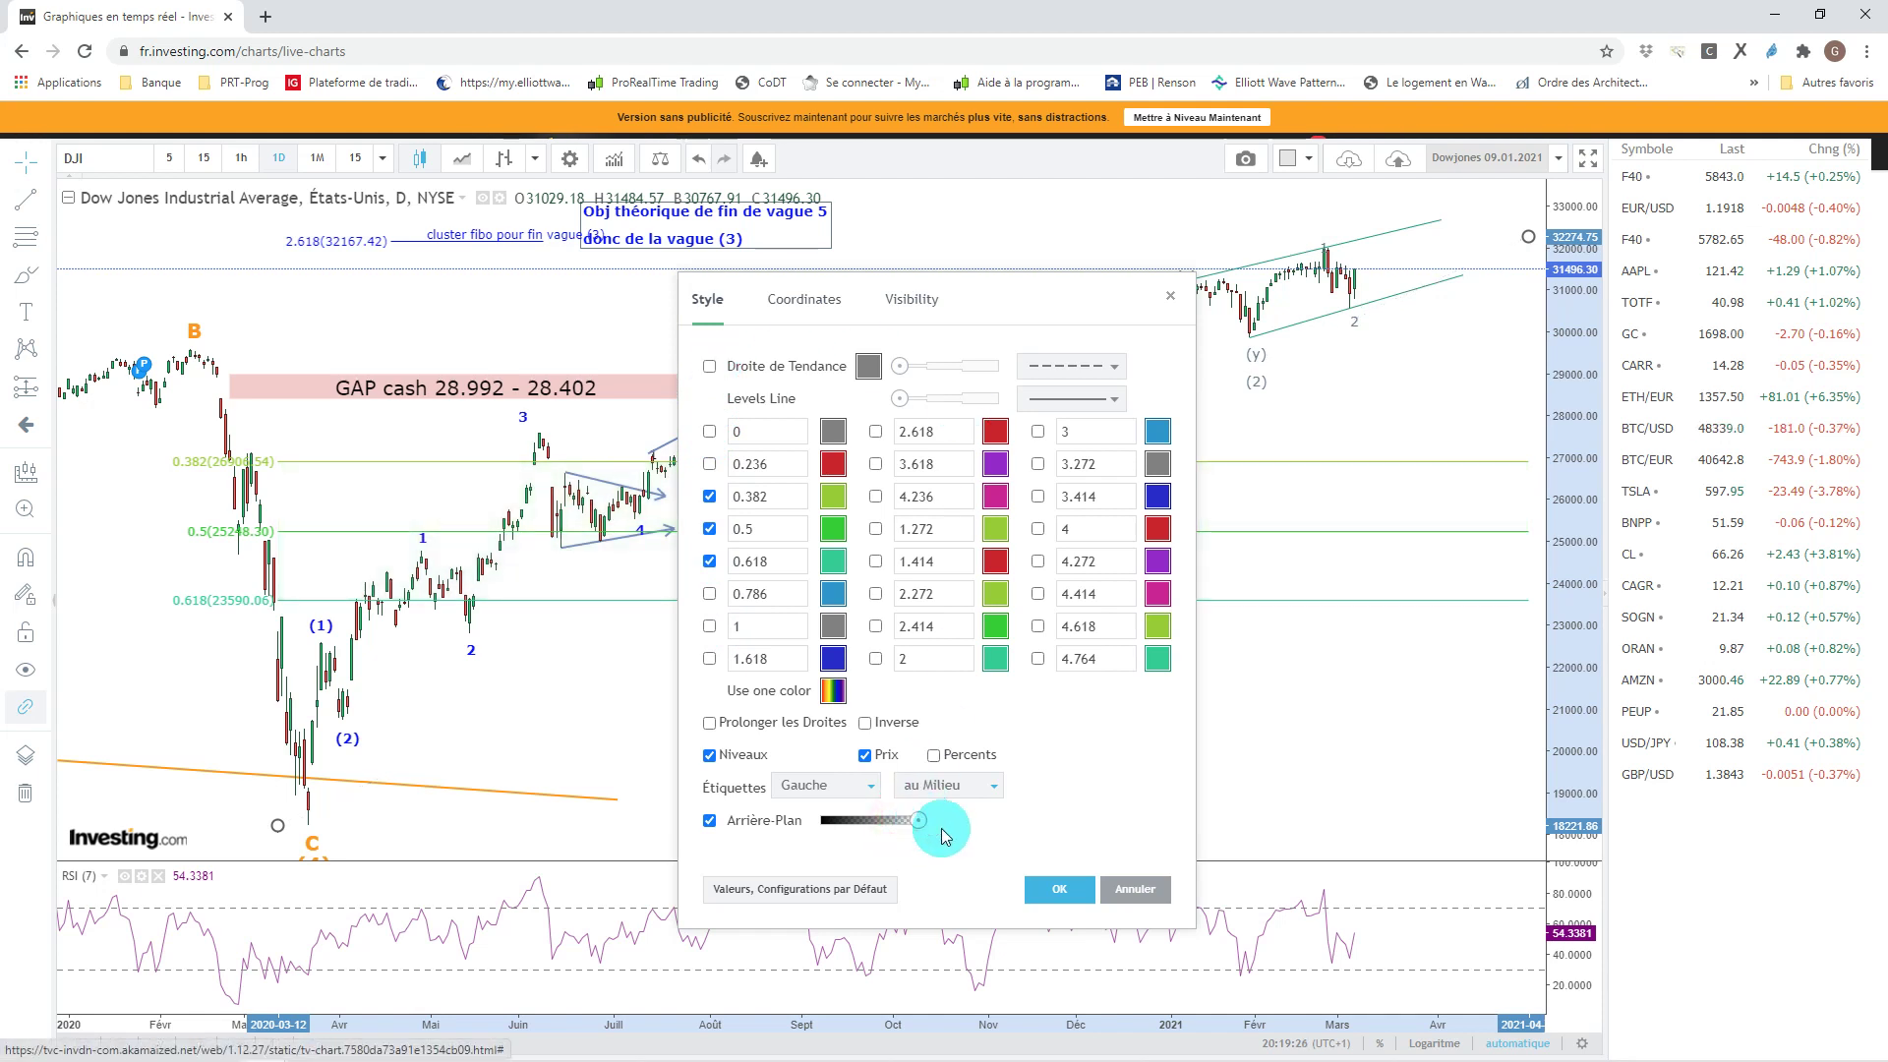
pyautogui.click(1061, 891)
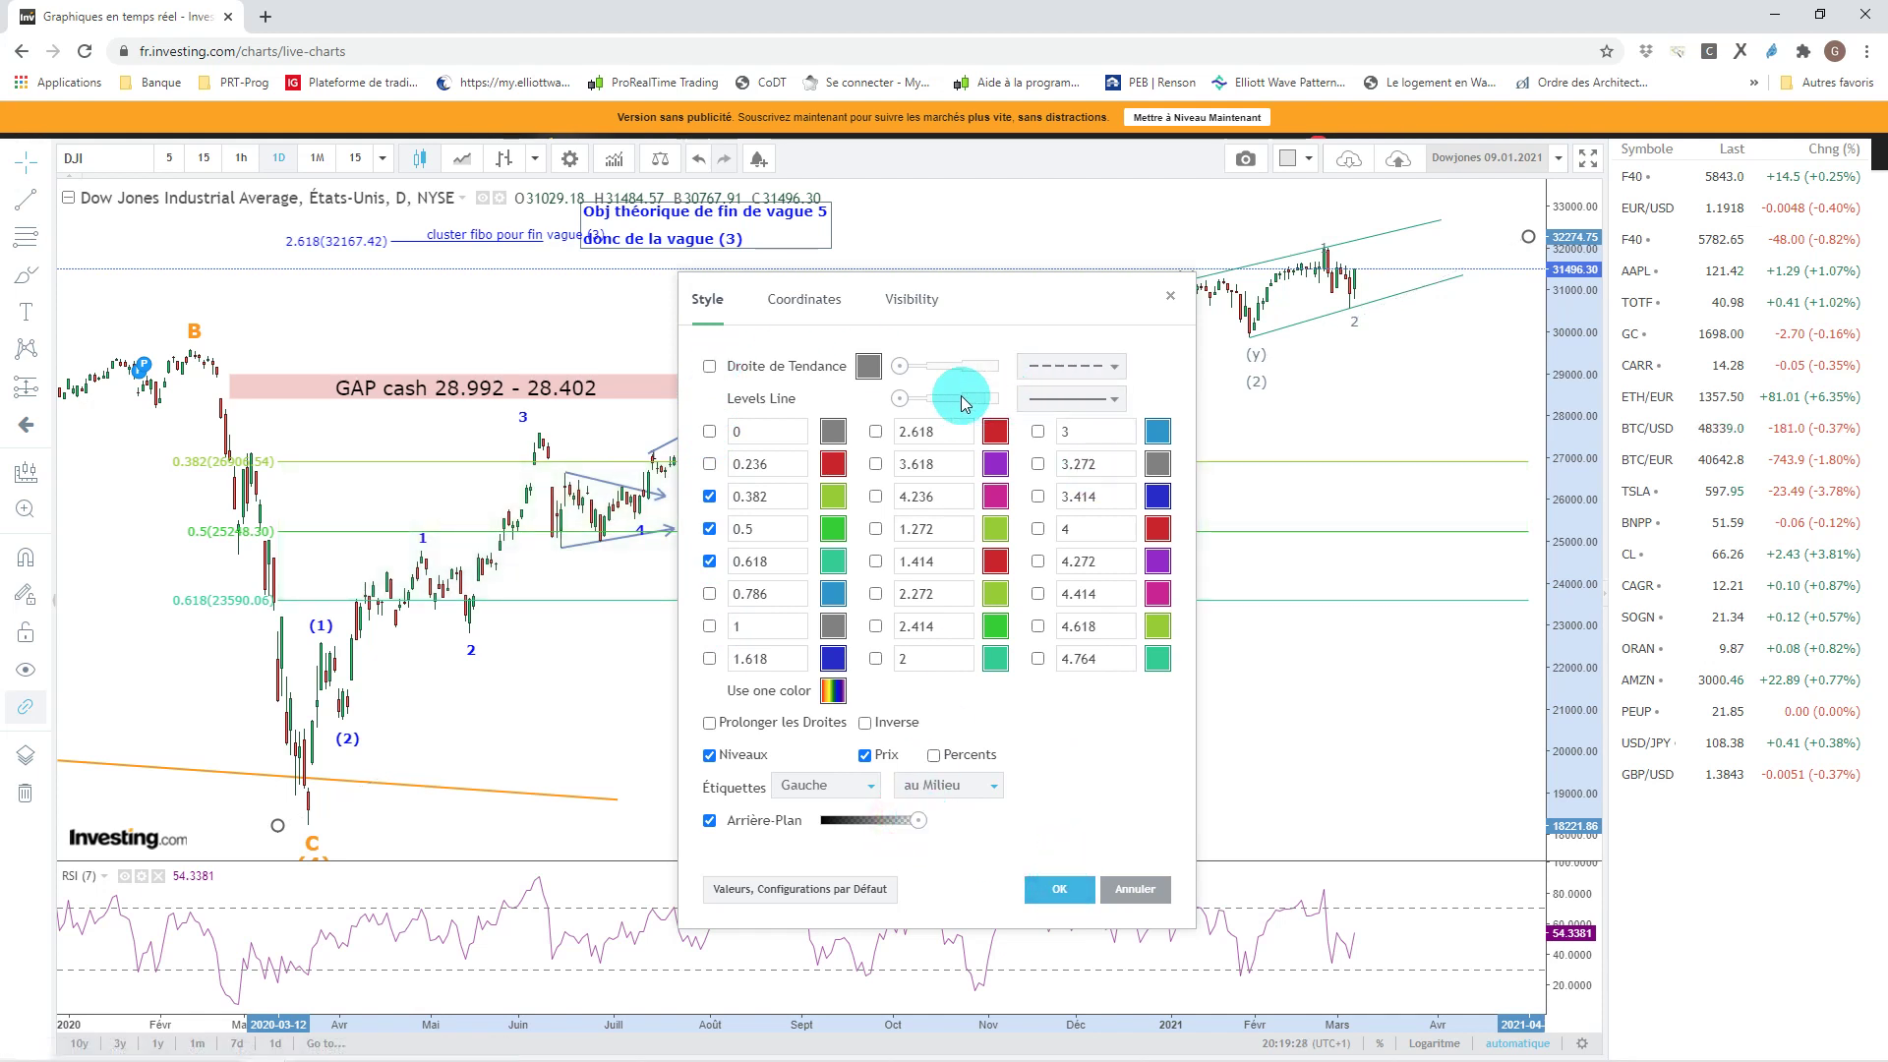
pyautogui.click(932, 399)
# - Apply the Fibonacci settings, zoom the chart out, and switch the cursor from crosshair to arrow mode
pyautogui.click(1057, 889)
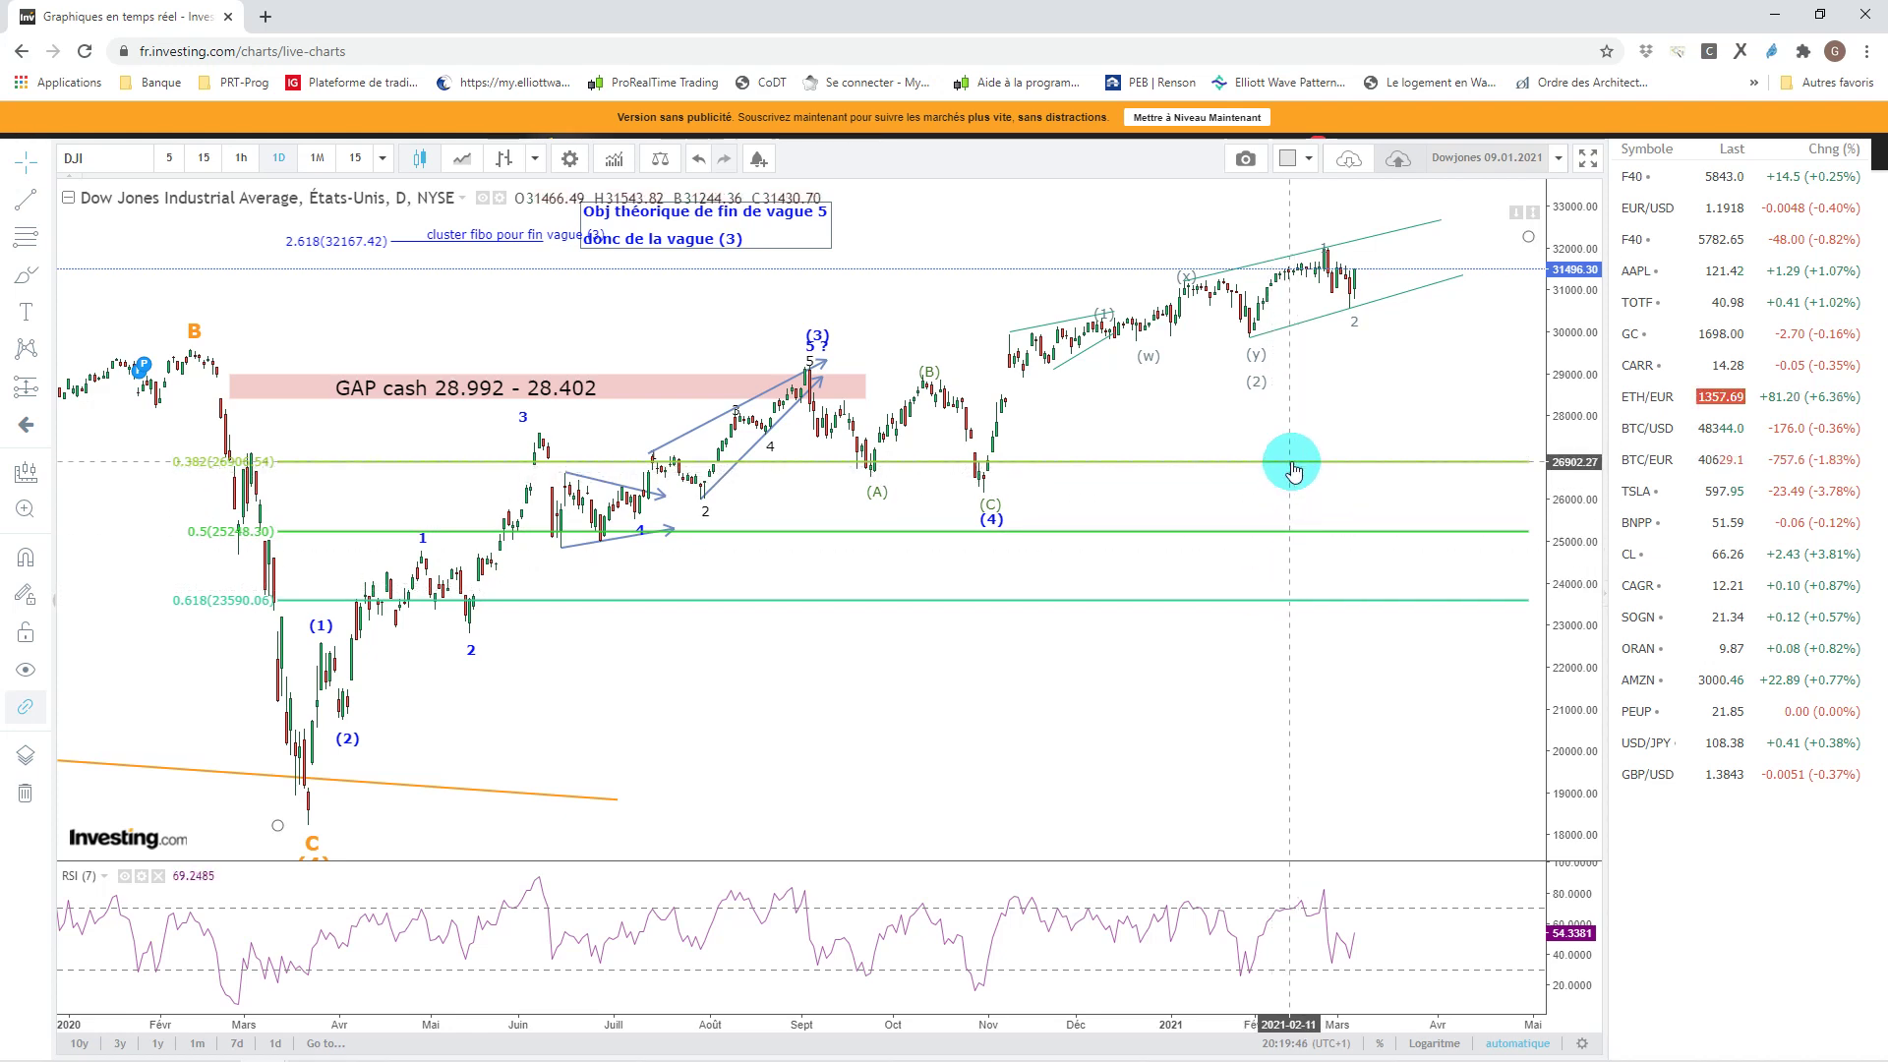
pyautogui.scroll(-3, 763, 470)
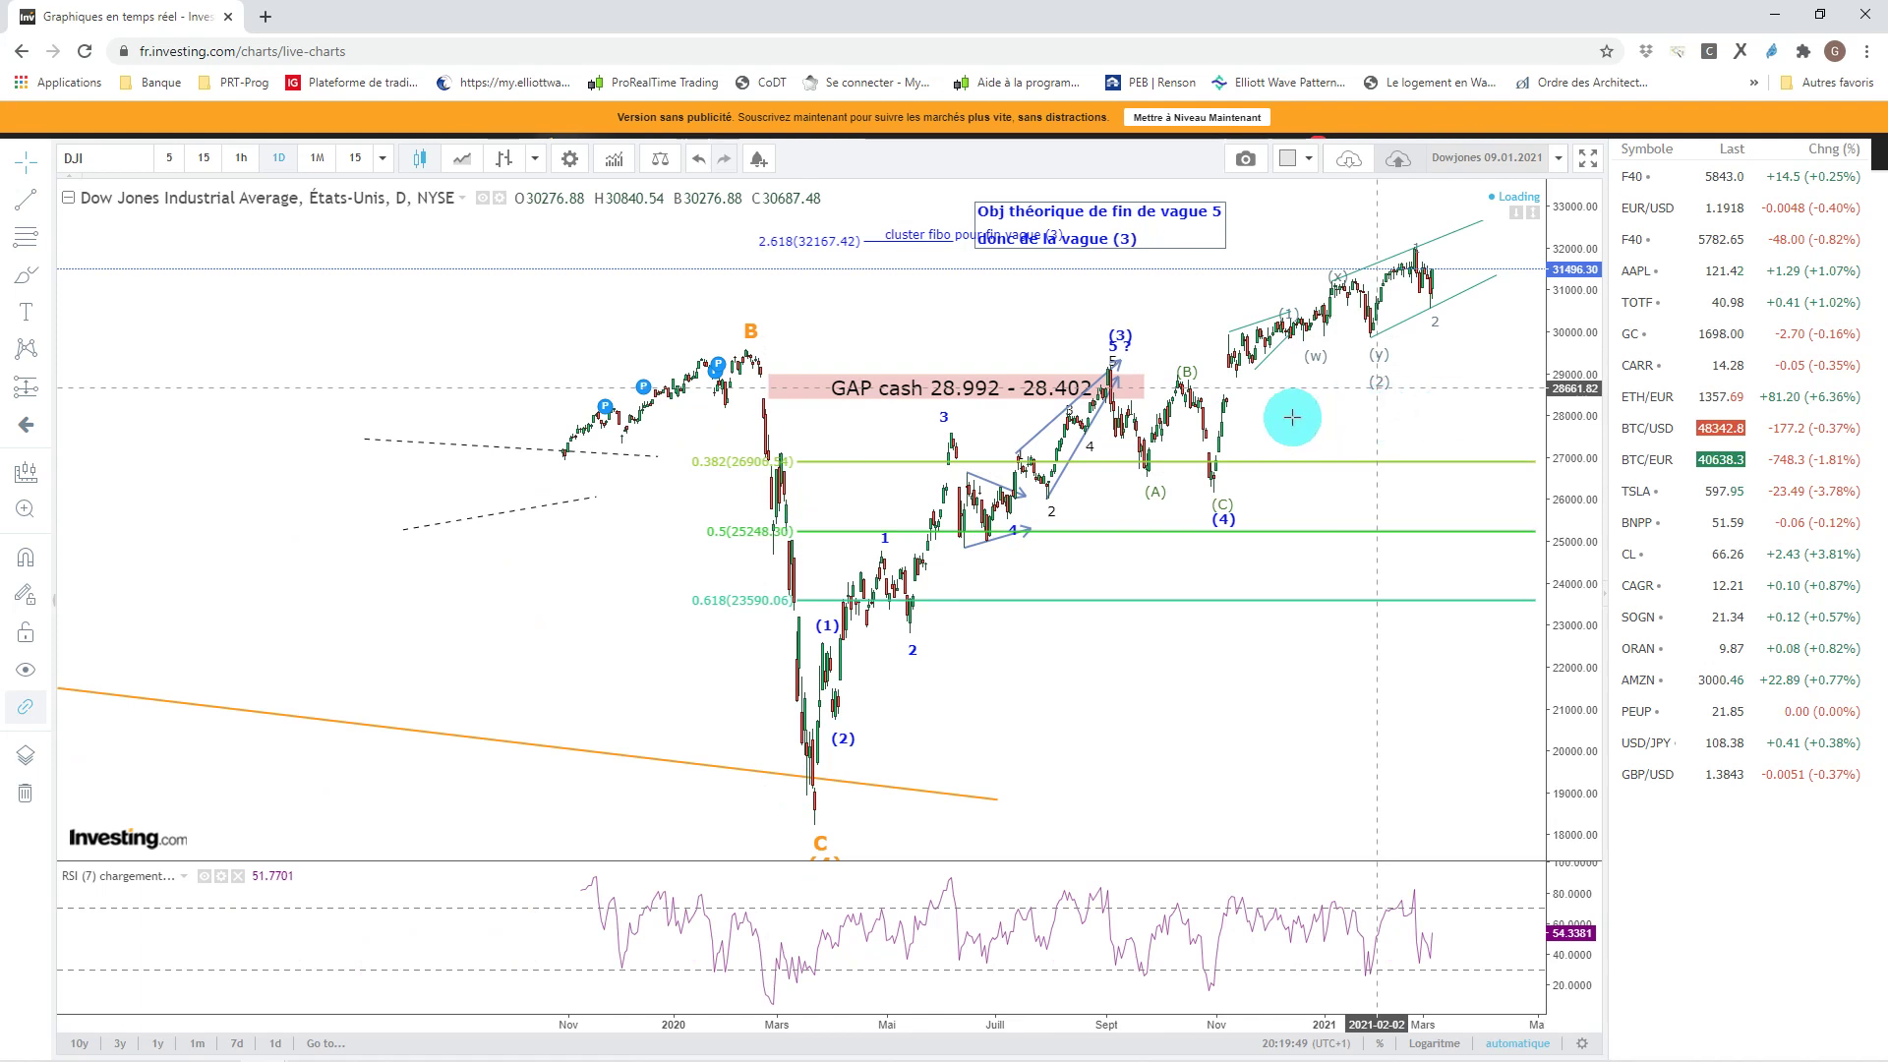
pyautogui.click(1439, 411)
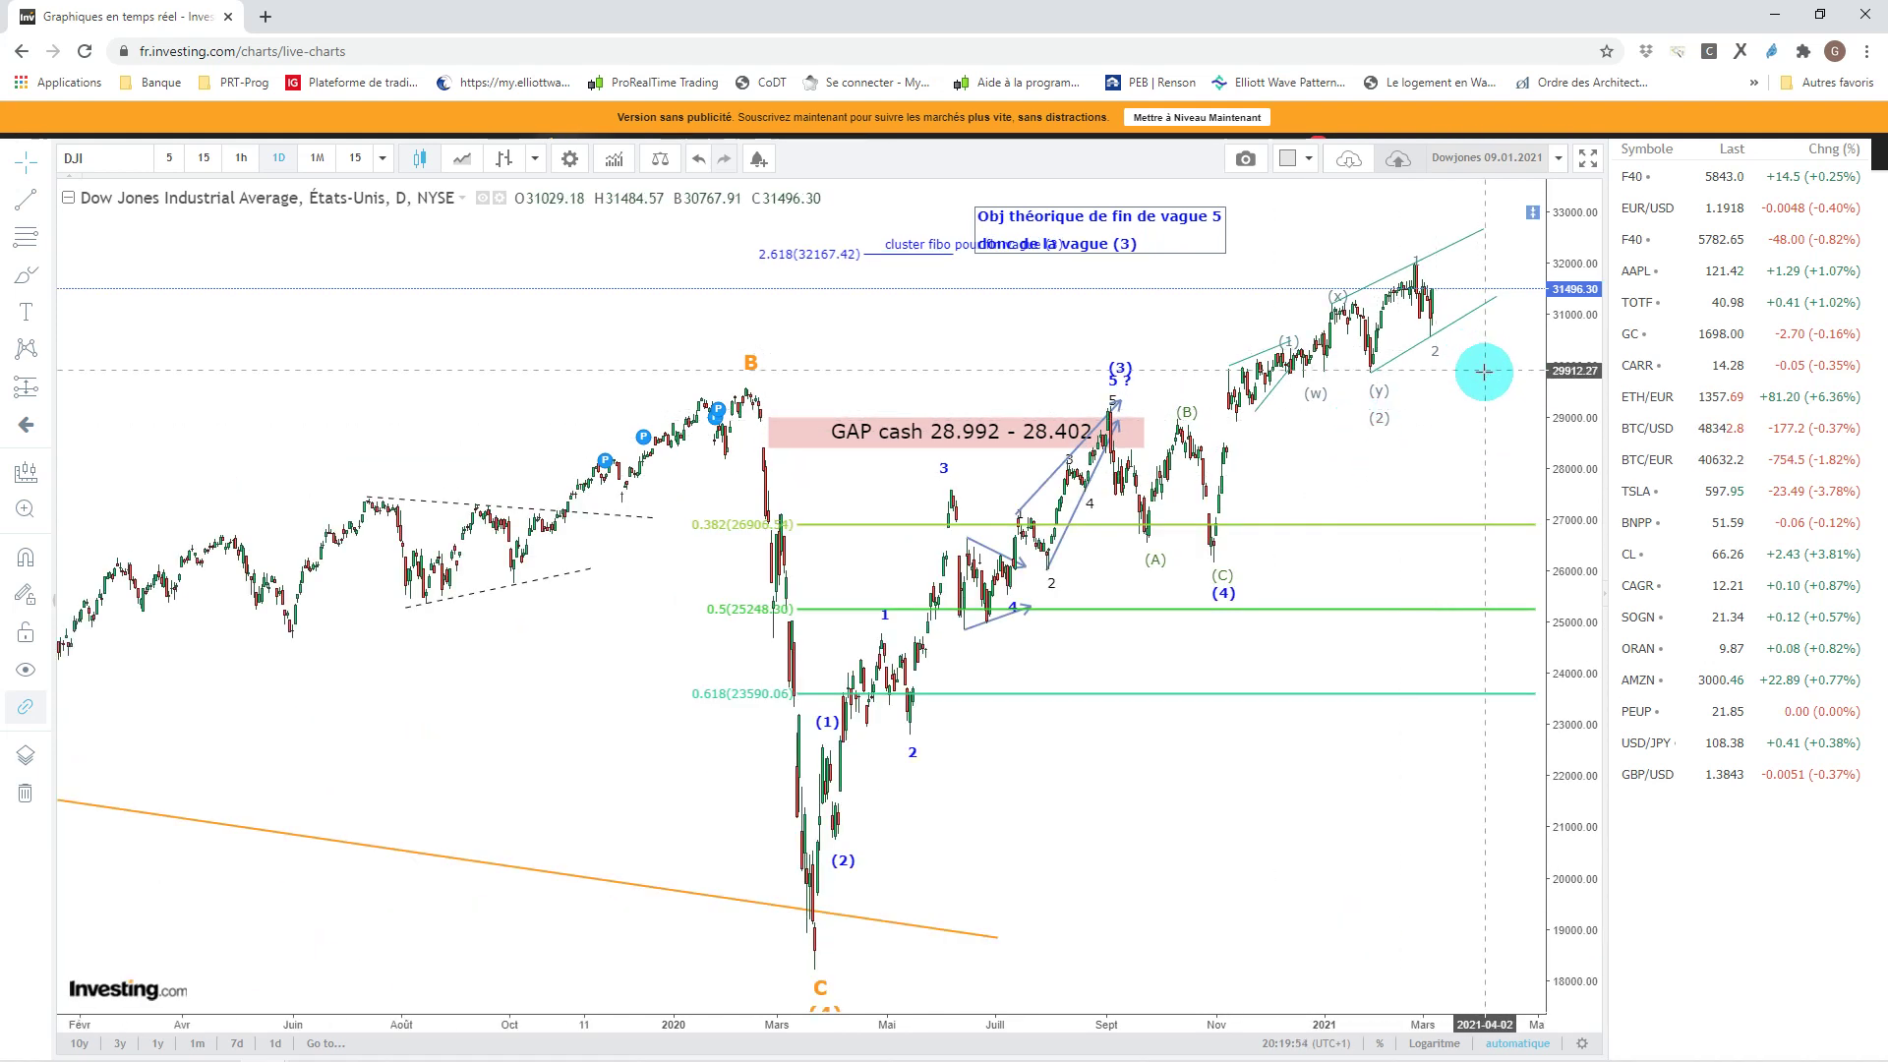
pyautogui.click(26, 163)
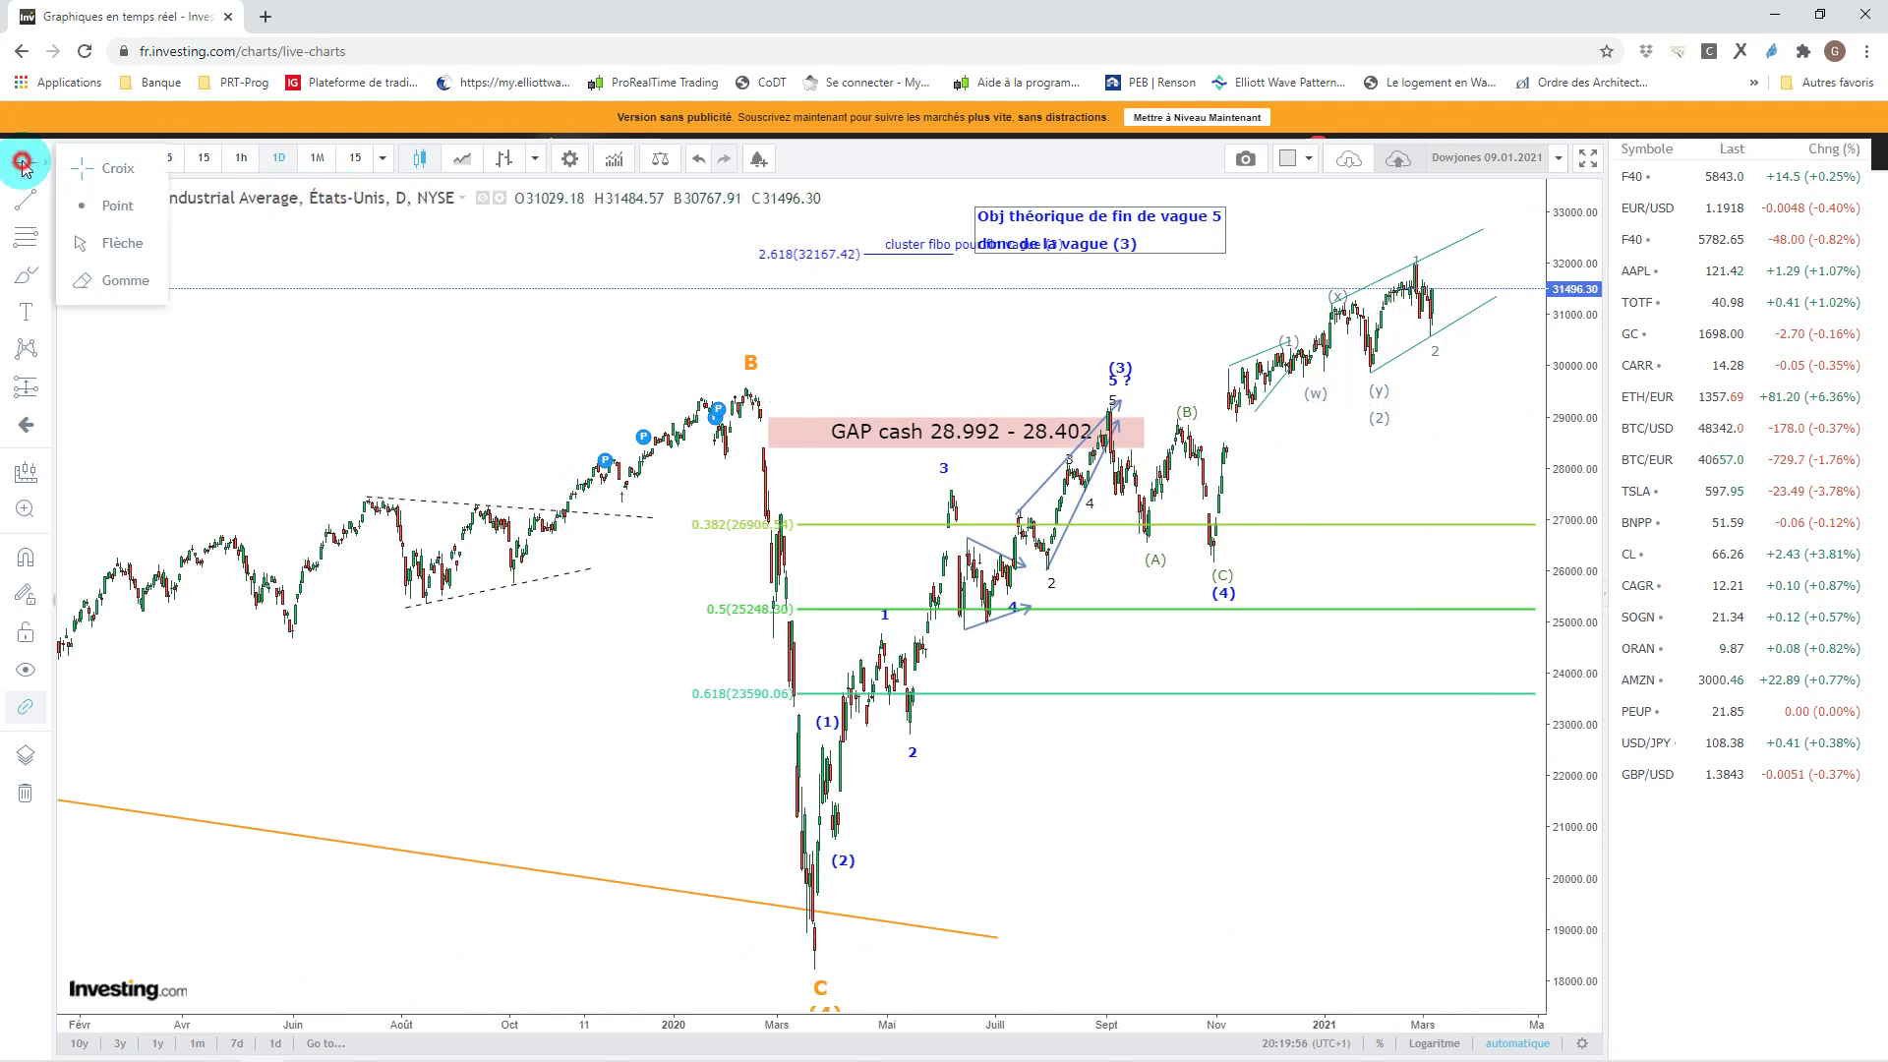
pyautogui.click(98, 243)
# - Pan to leave space after the last bar, then select and deselect the channel lines
pyautogui.moveTo(1461, 446); pyautogui.dragTo(1166, 330)
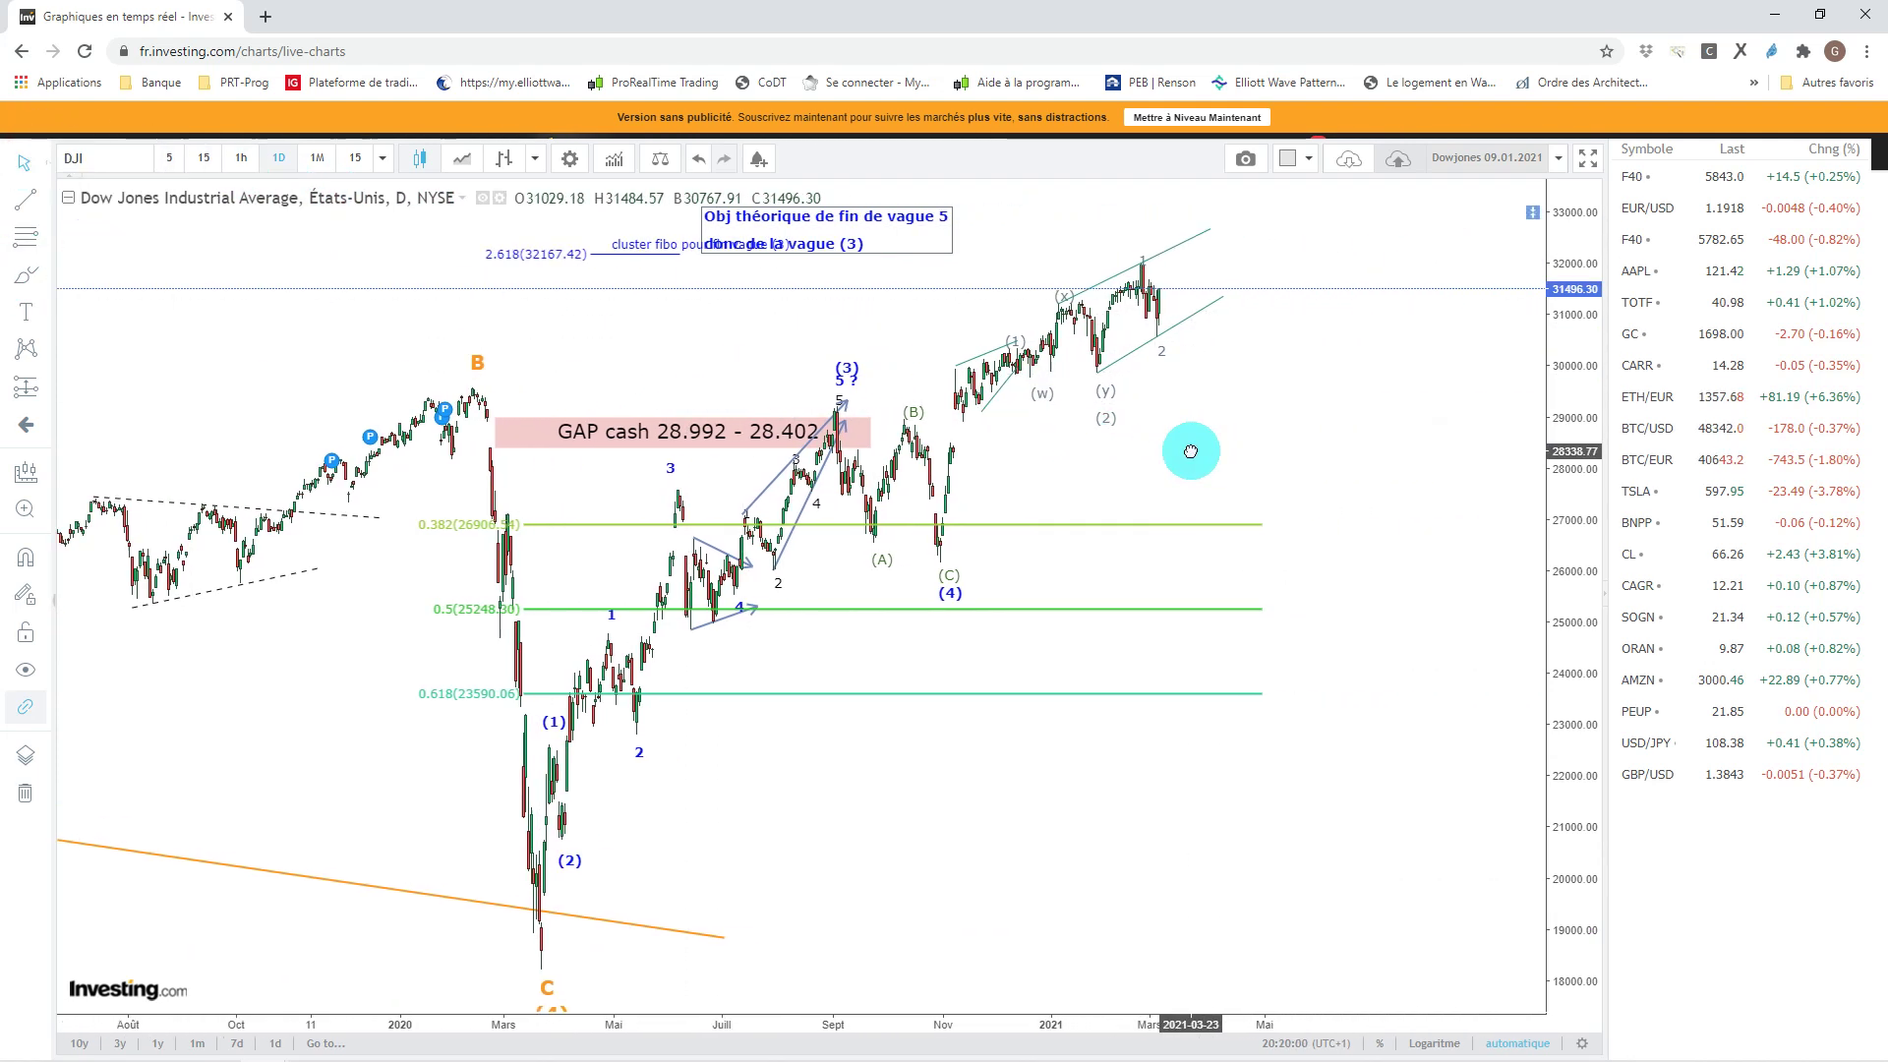
pyautogui.scroll(2, 1166, 330)
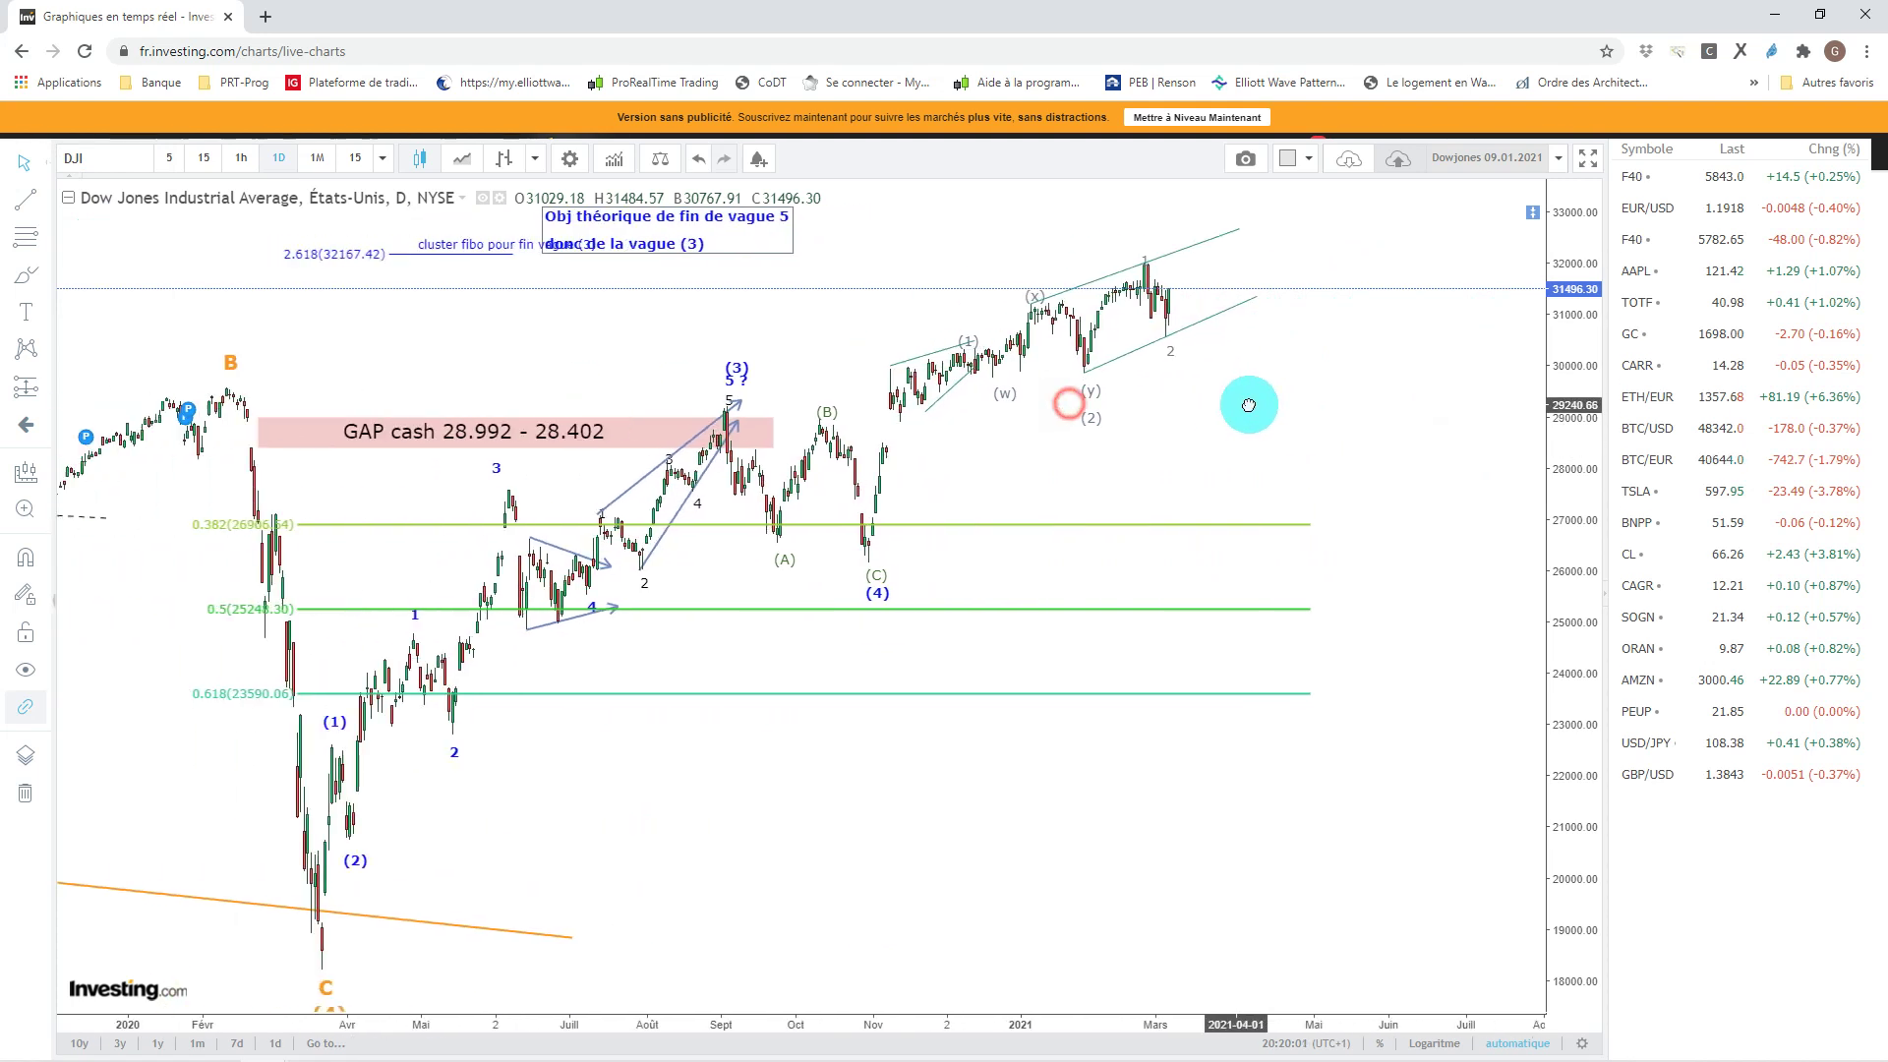
pyautogui.click(1195, 324)
pyautogui.click(1196, 254)
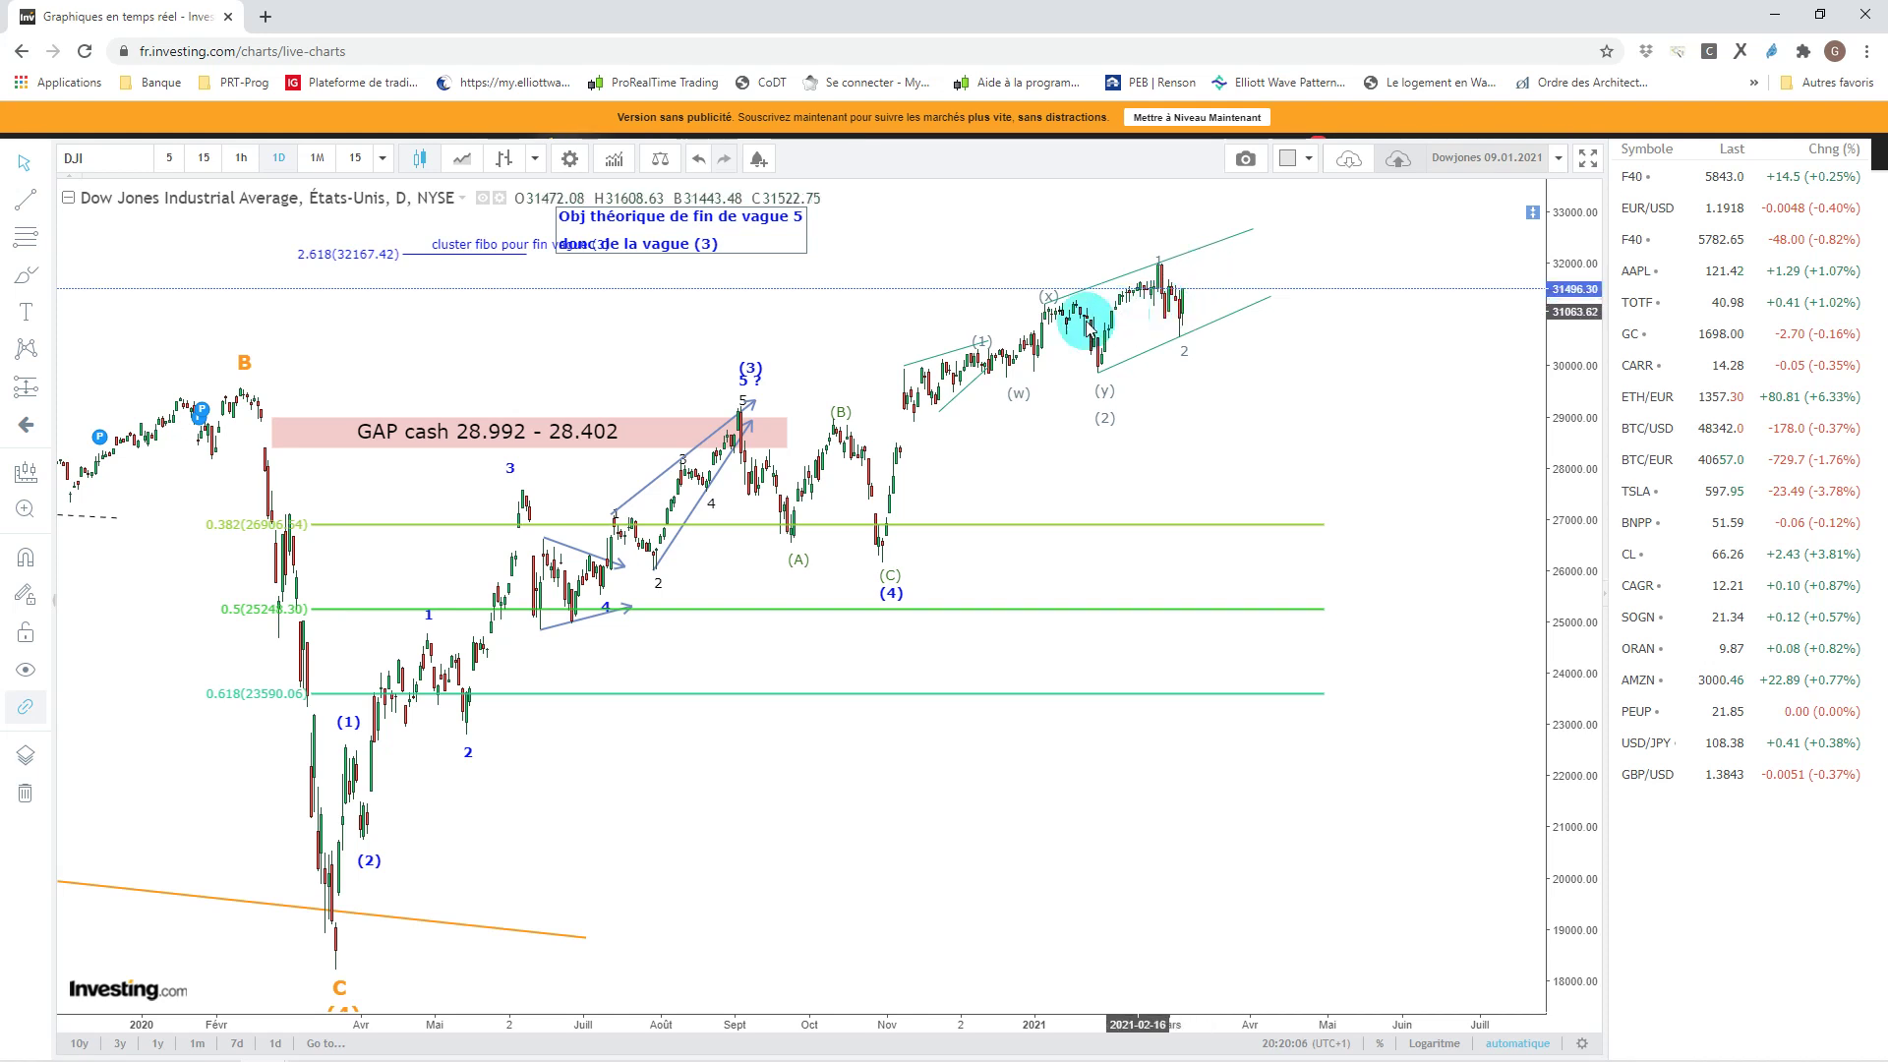
pyautogui.click(1180, 263)
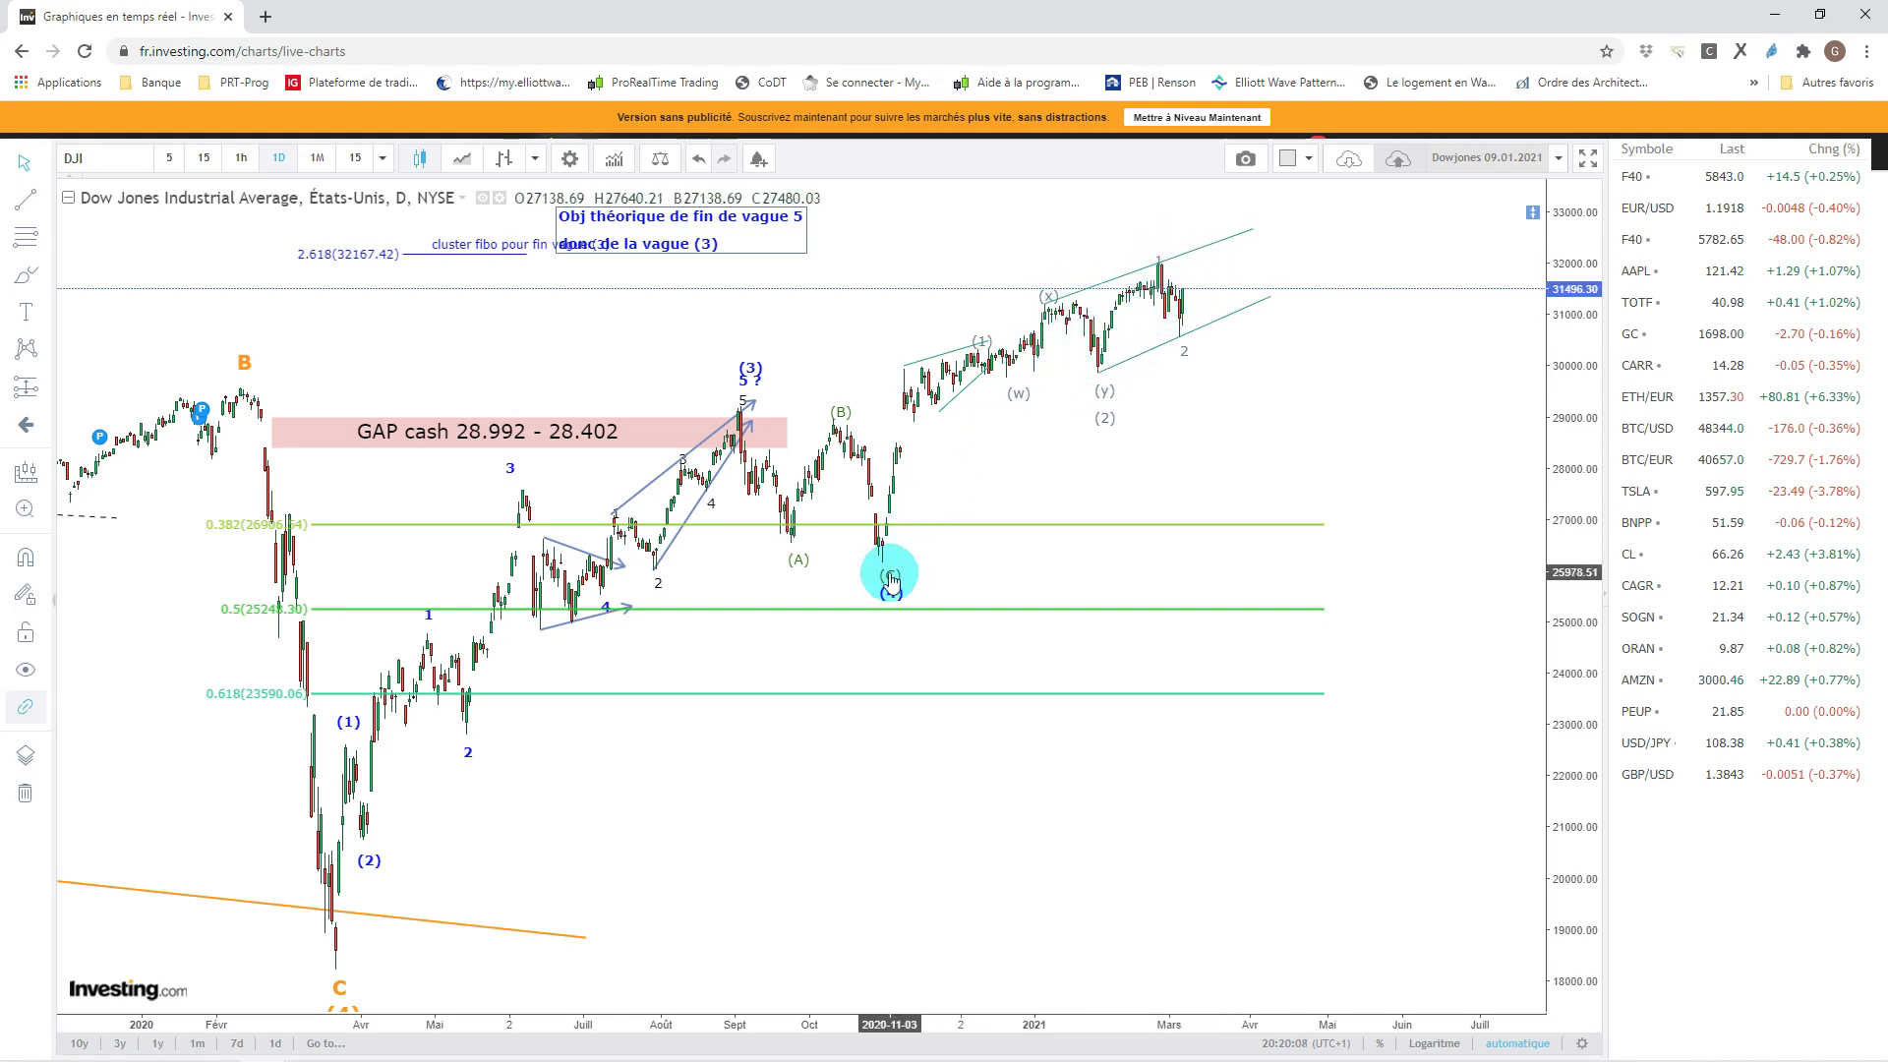
pyautogui.click(934, 575)
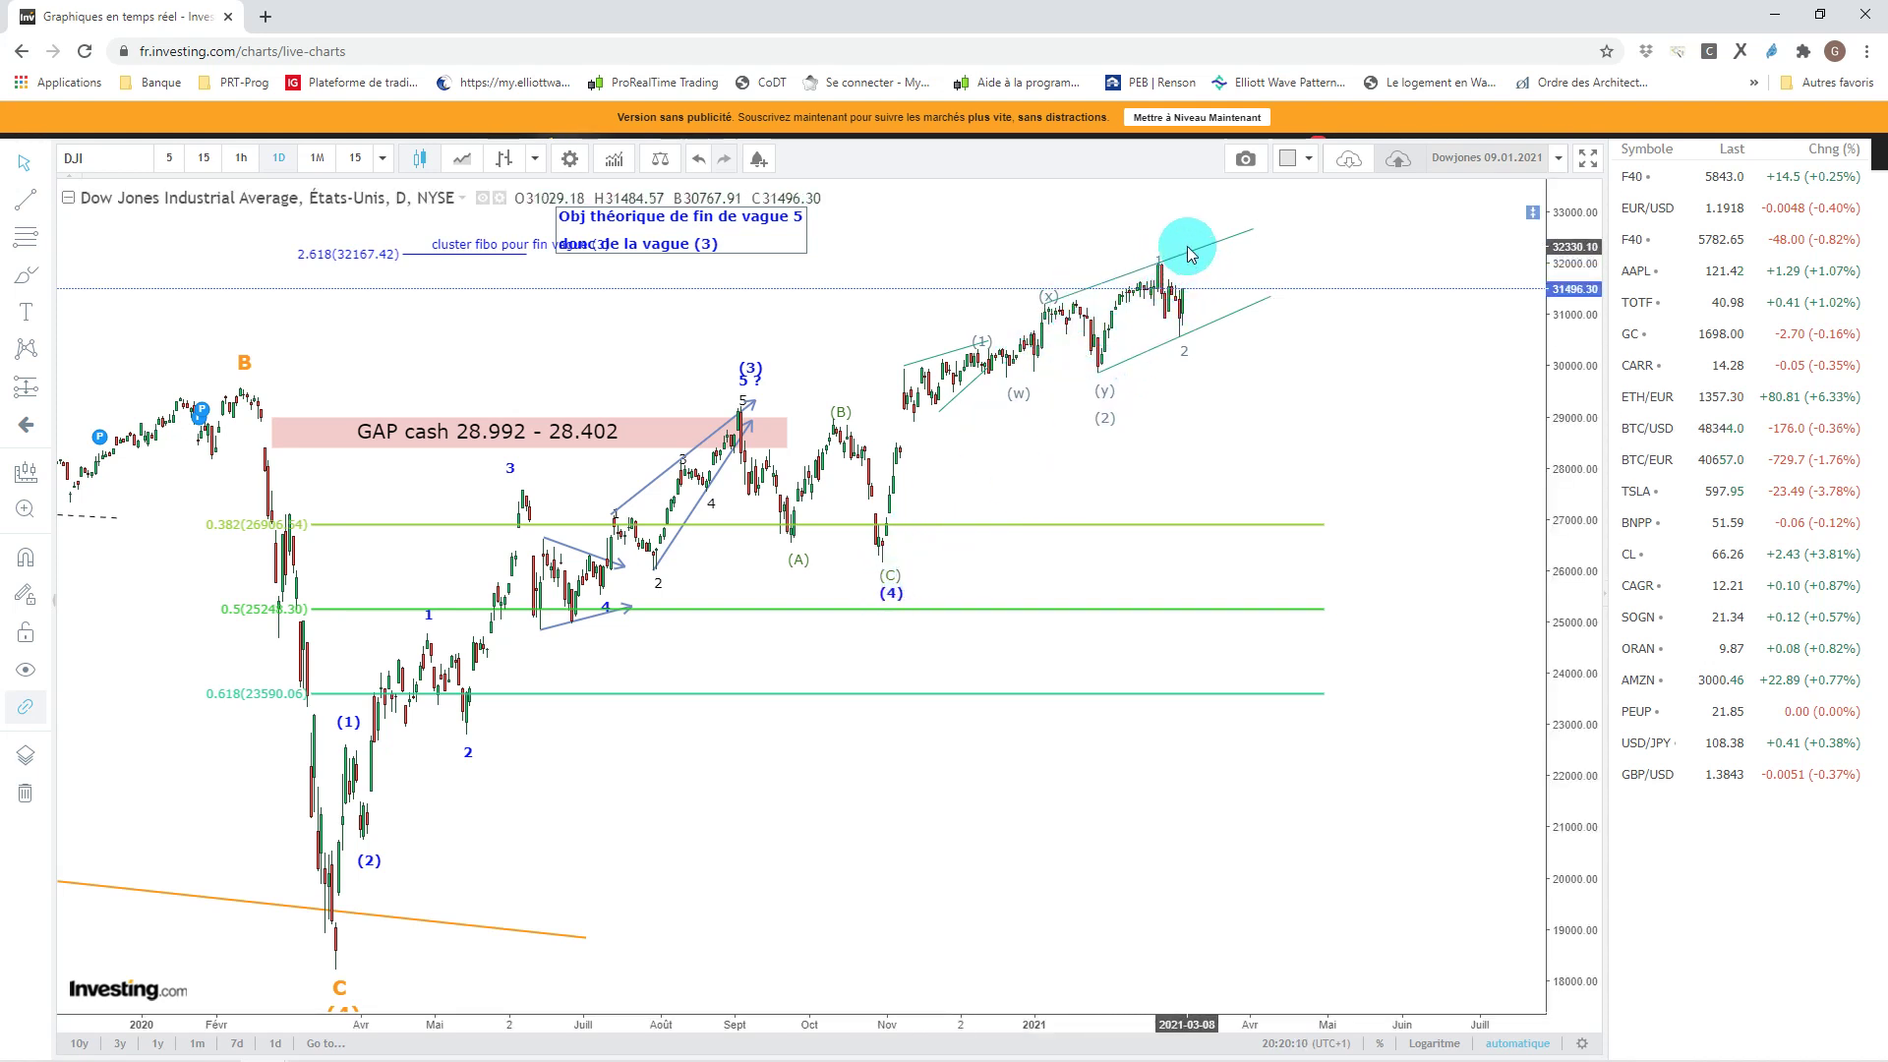
pyautogui.click(1206, 524)
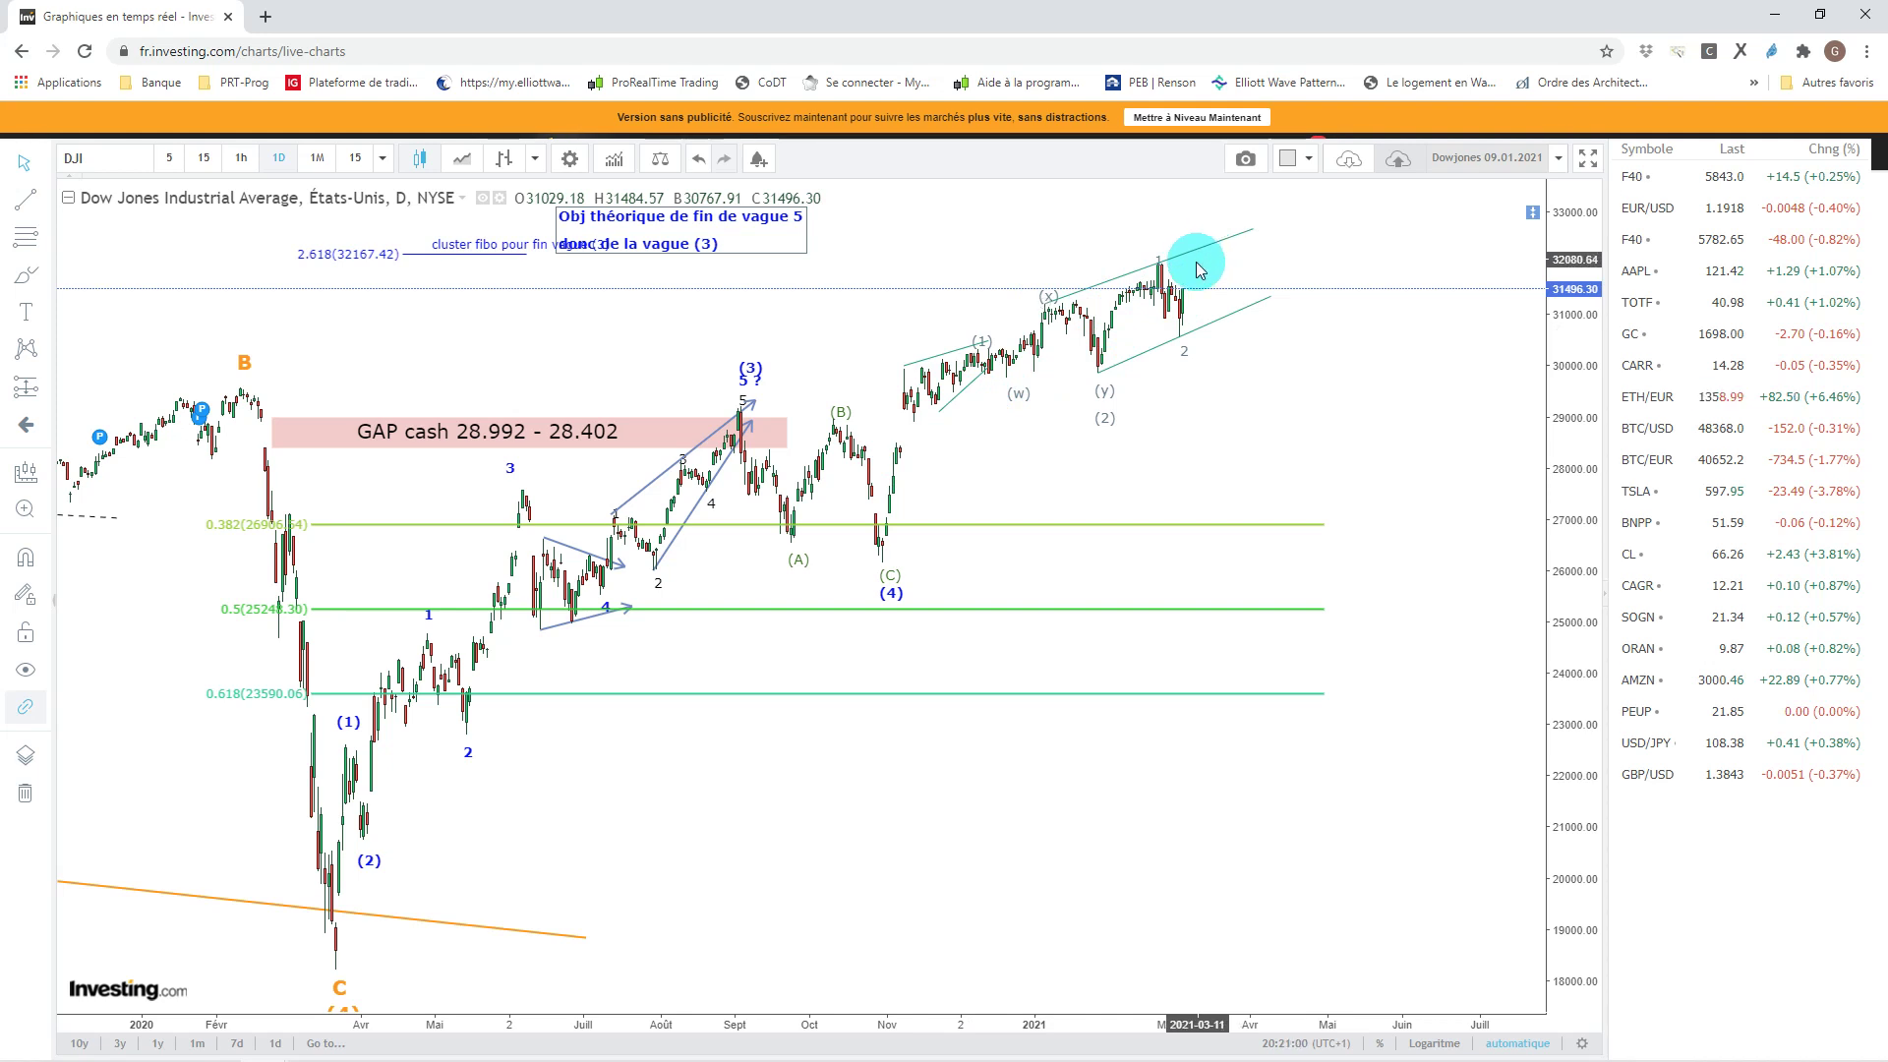
# - Zoom in on the recent wave structure and look through the line tools and colour options
pyautogui.scroll(3, 1220, 271)
pyautogui.moveTo(1163, 433); pyautogui.dragTo(1209, 546)
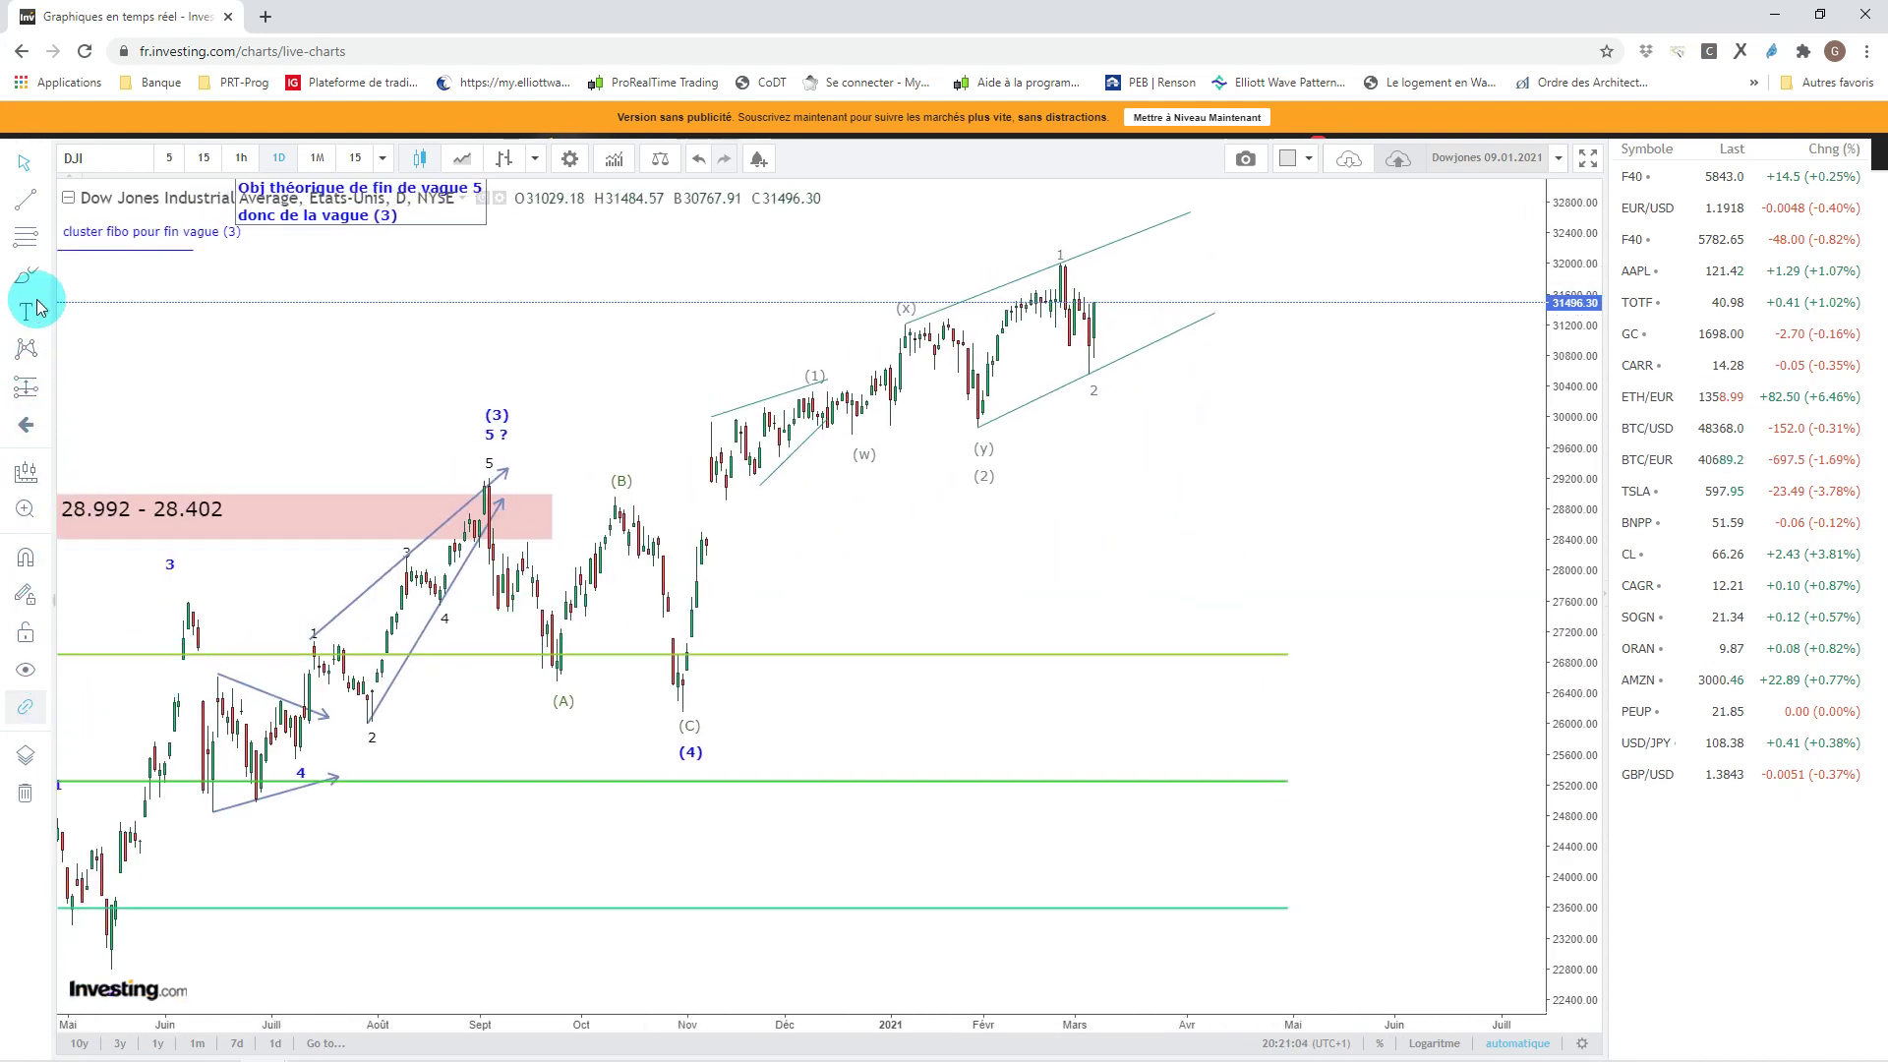
pyautogui.click(35, 239)
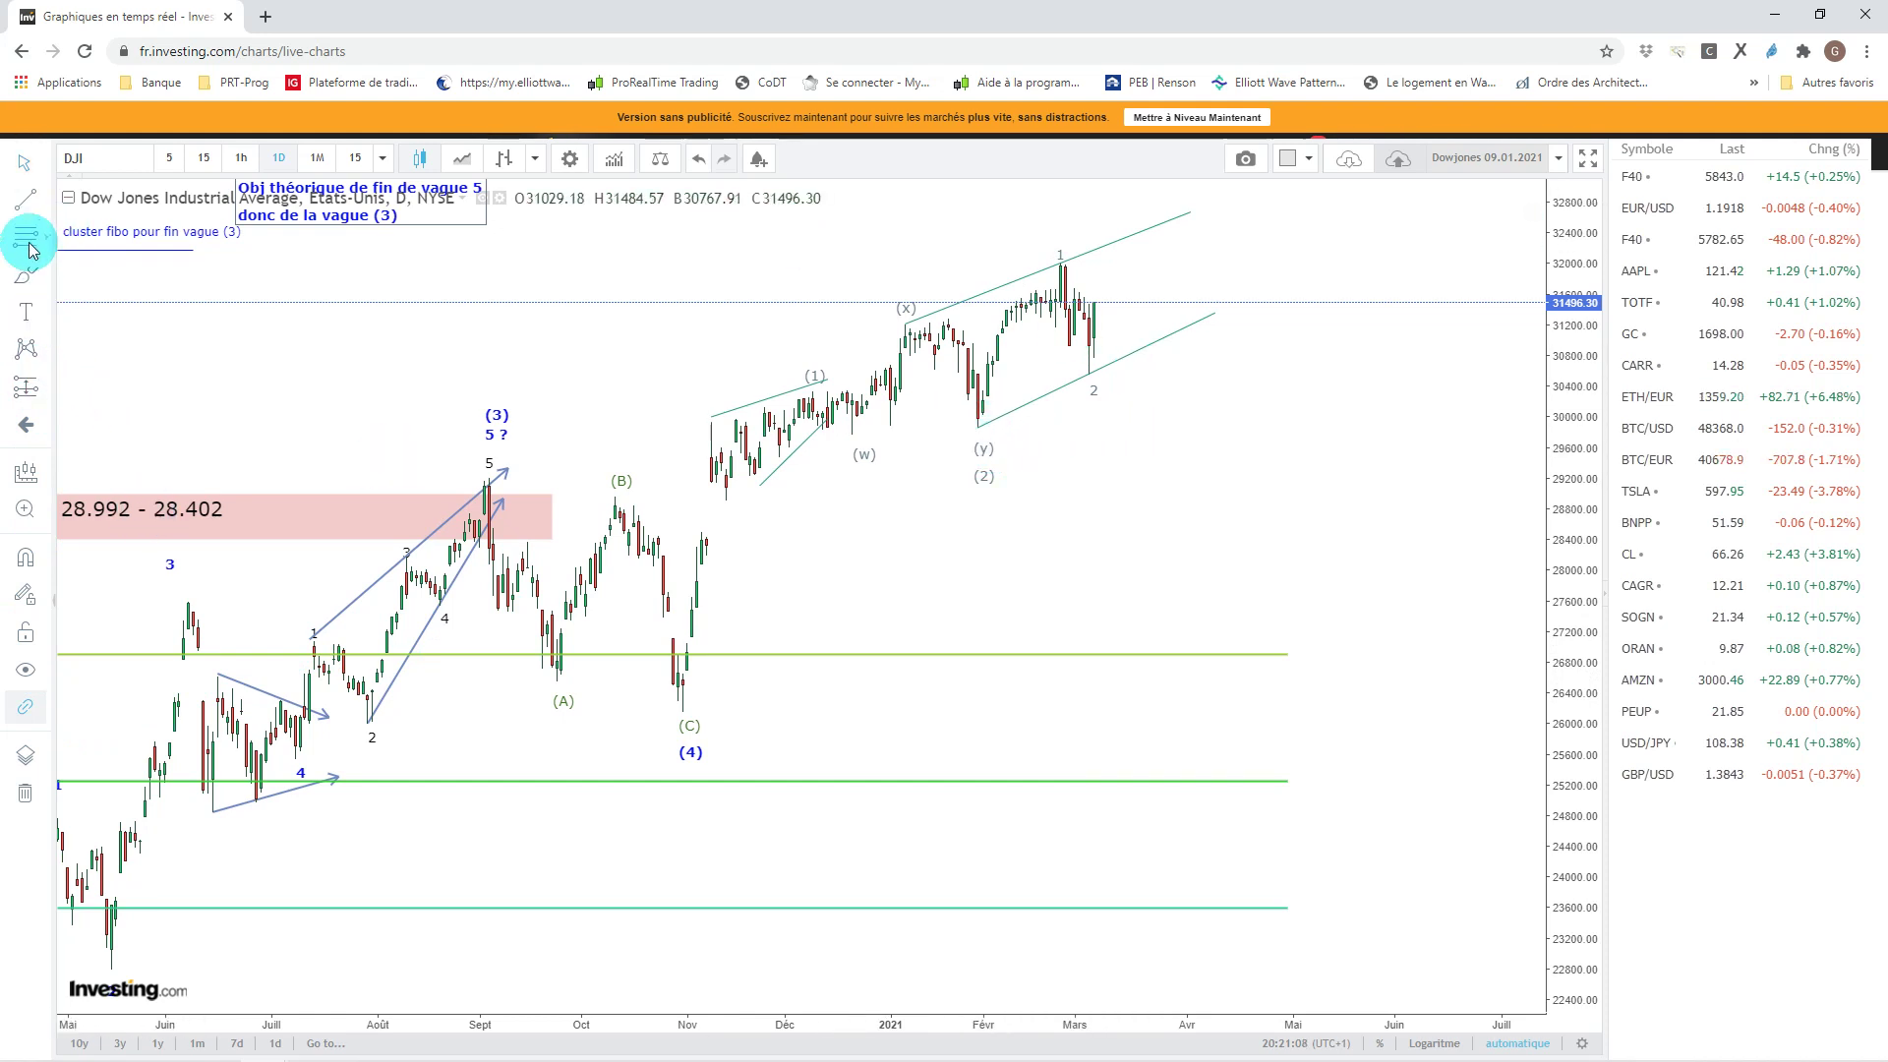
pyautogui.click(34, 204)
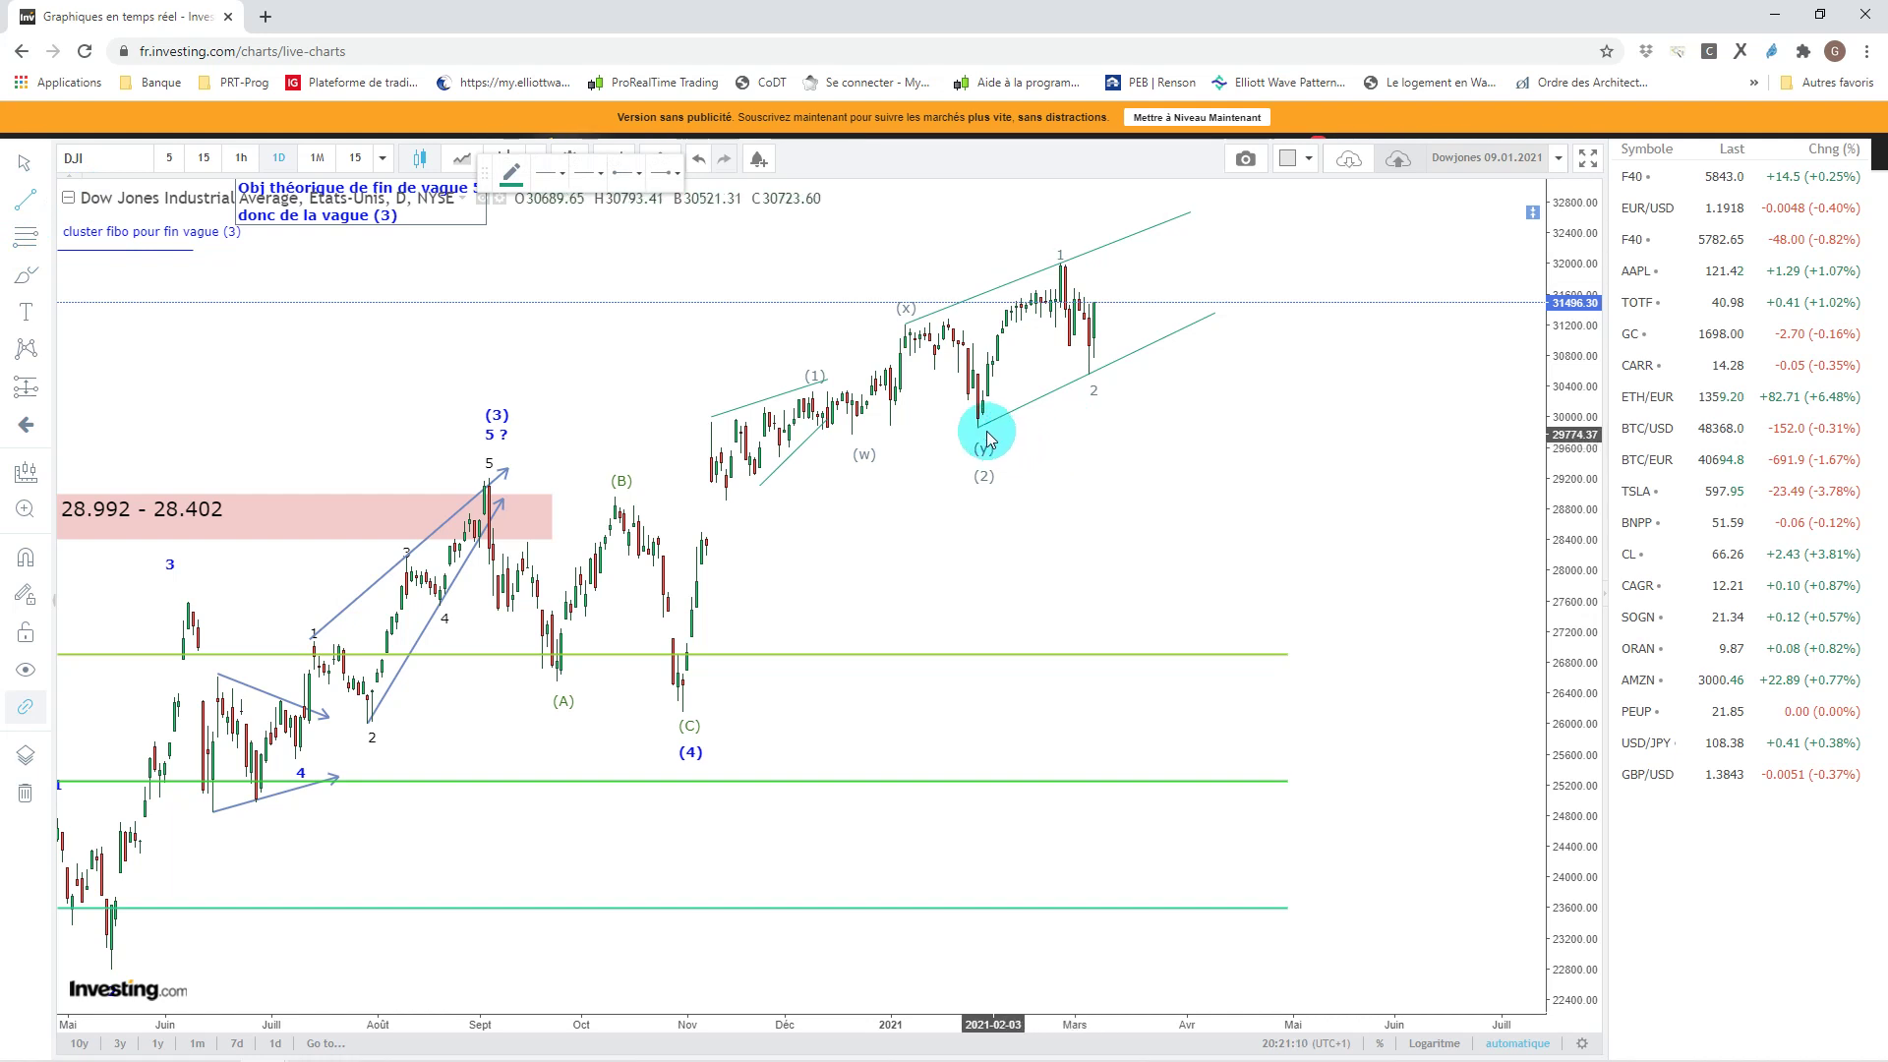
pyautogui.click(27, 161)
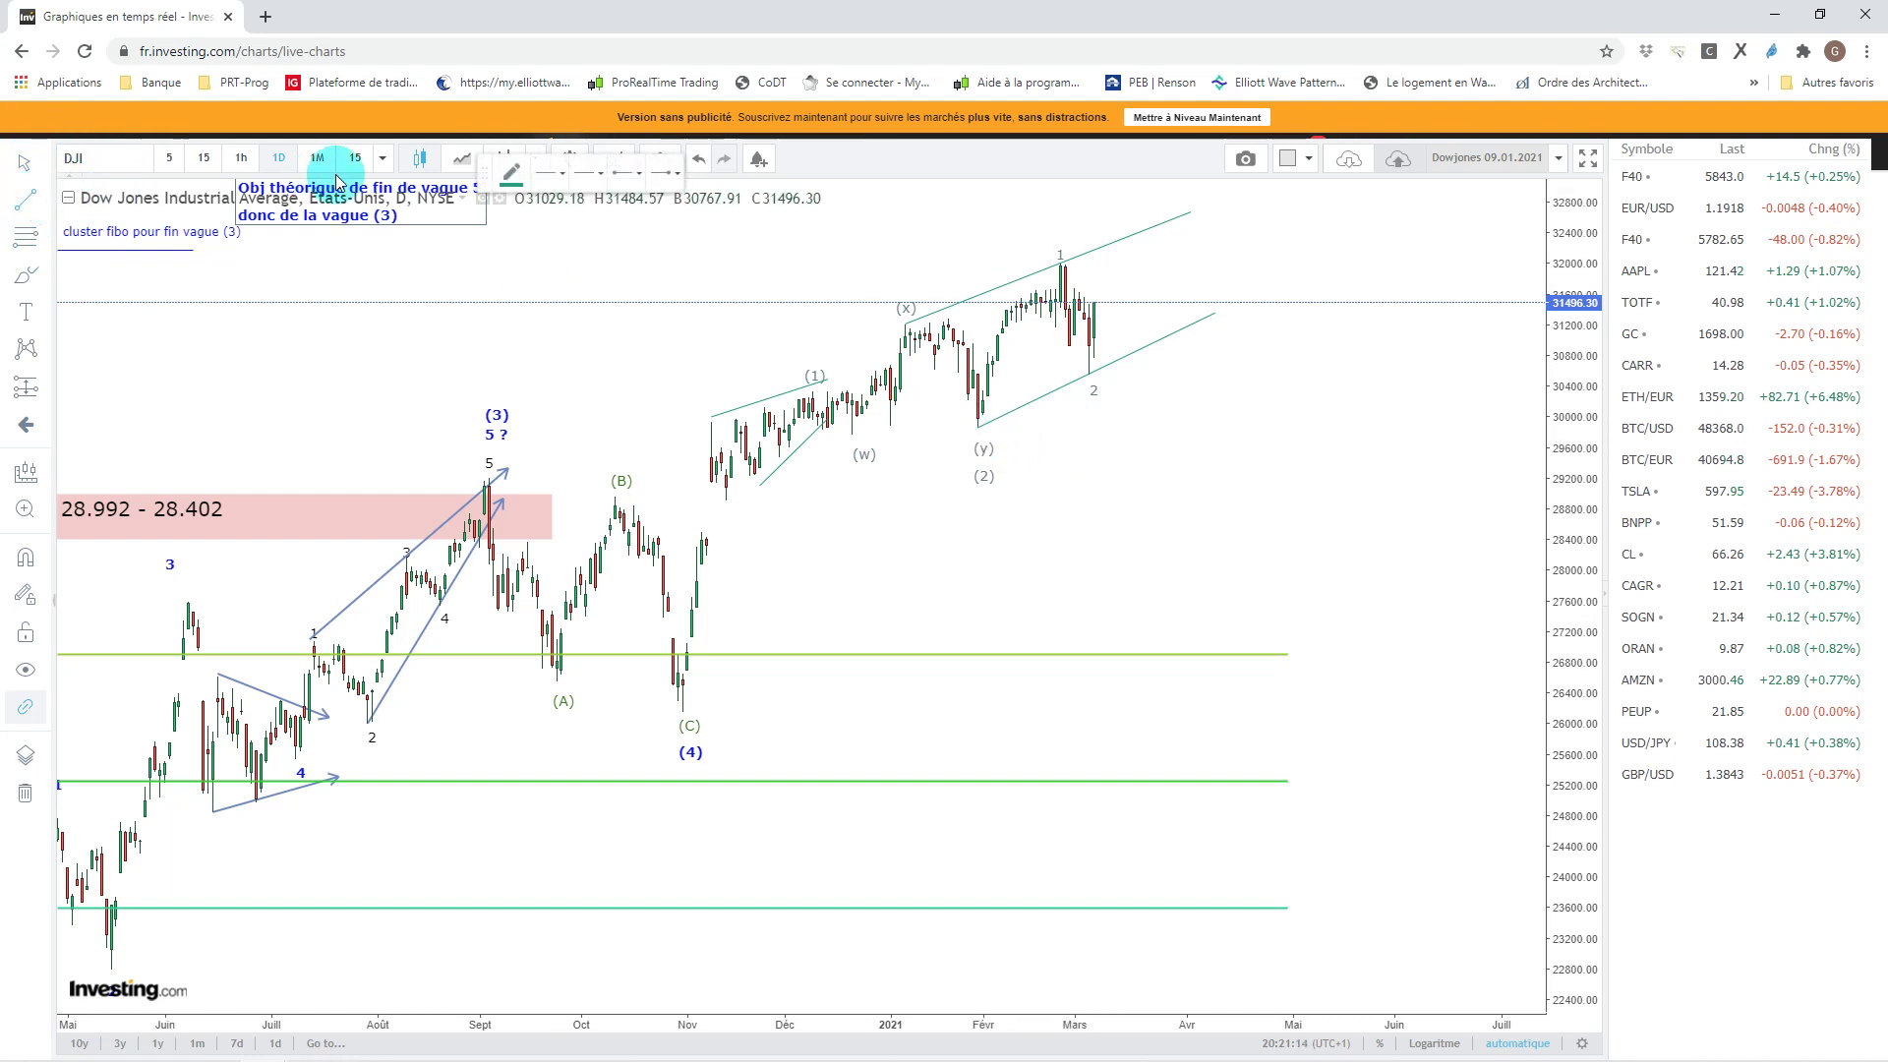
pyautogui.click(511, 173)
pyautogui.click(257, 295)
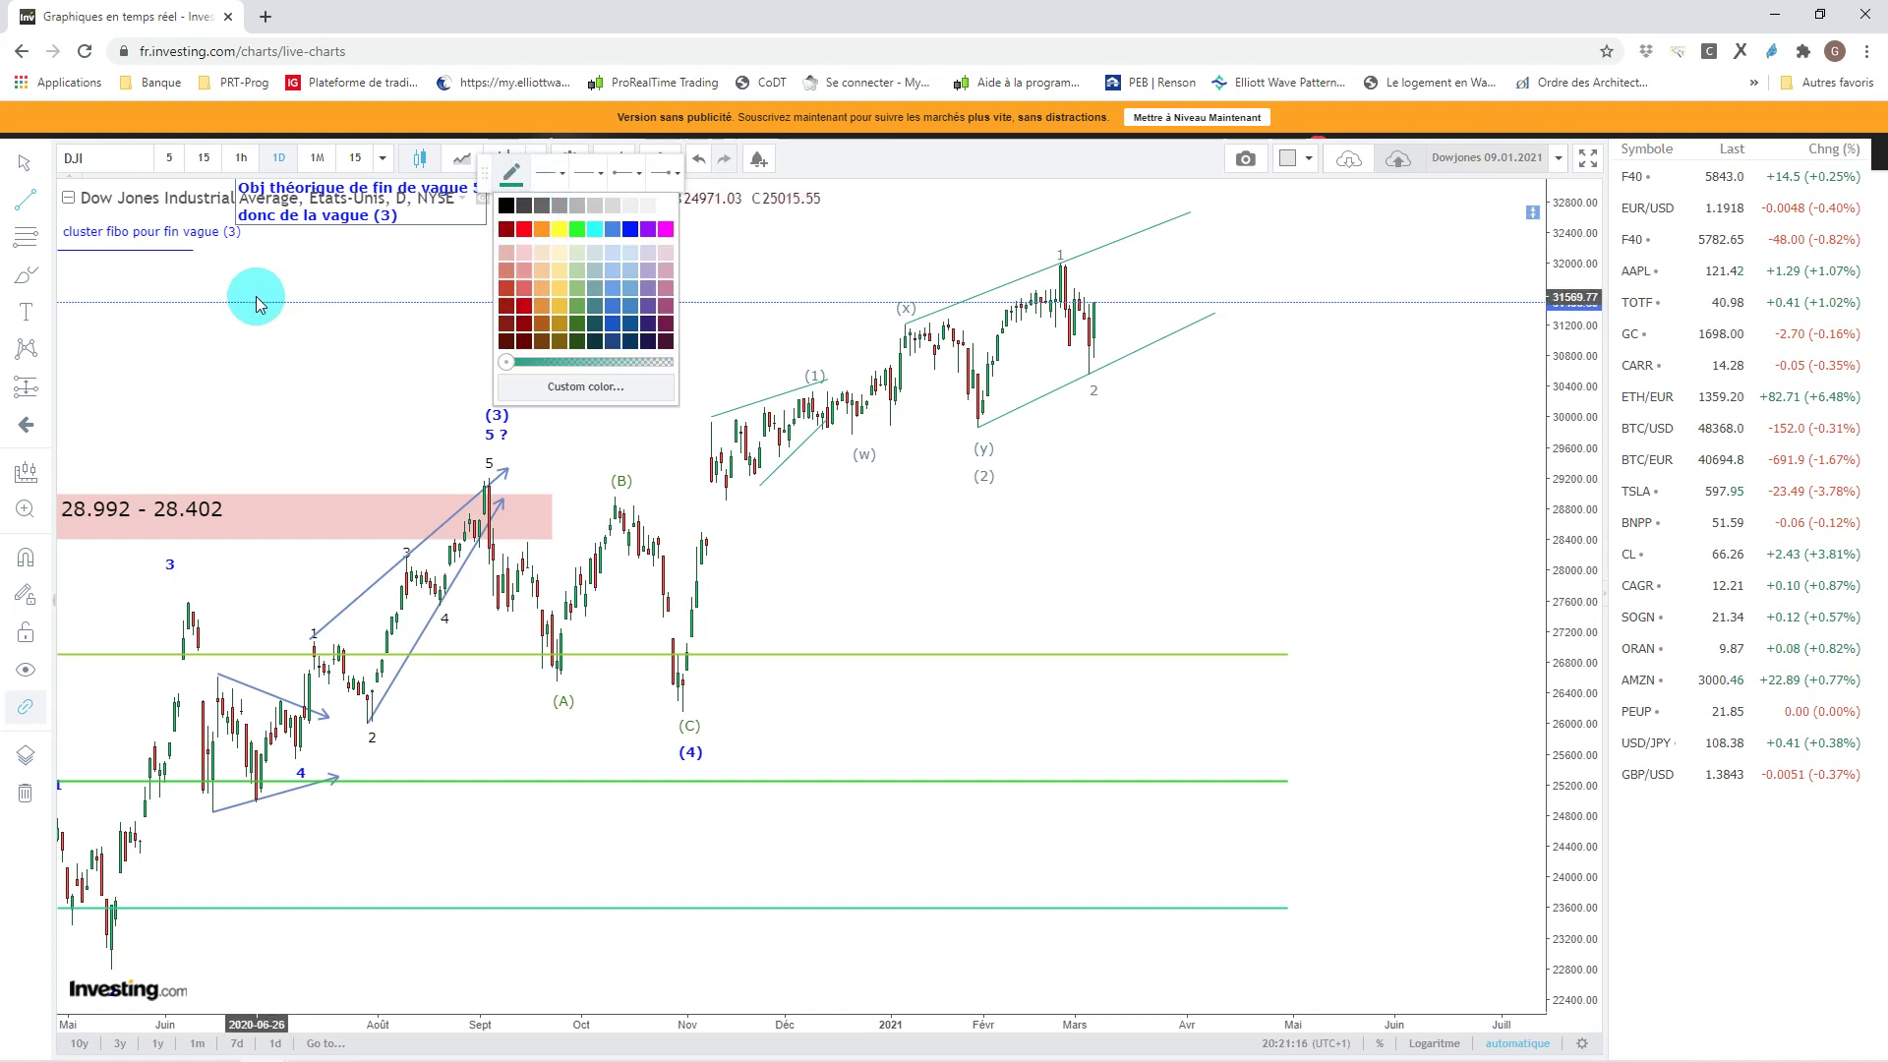
pyautogui.click(297, 403)
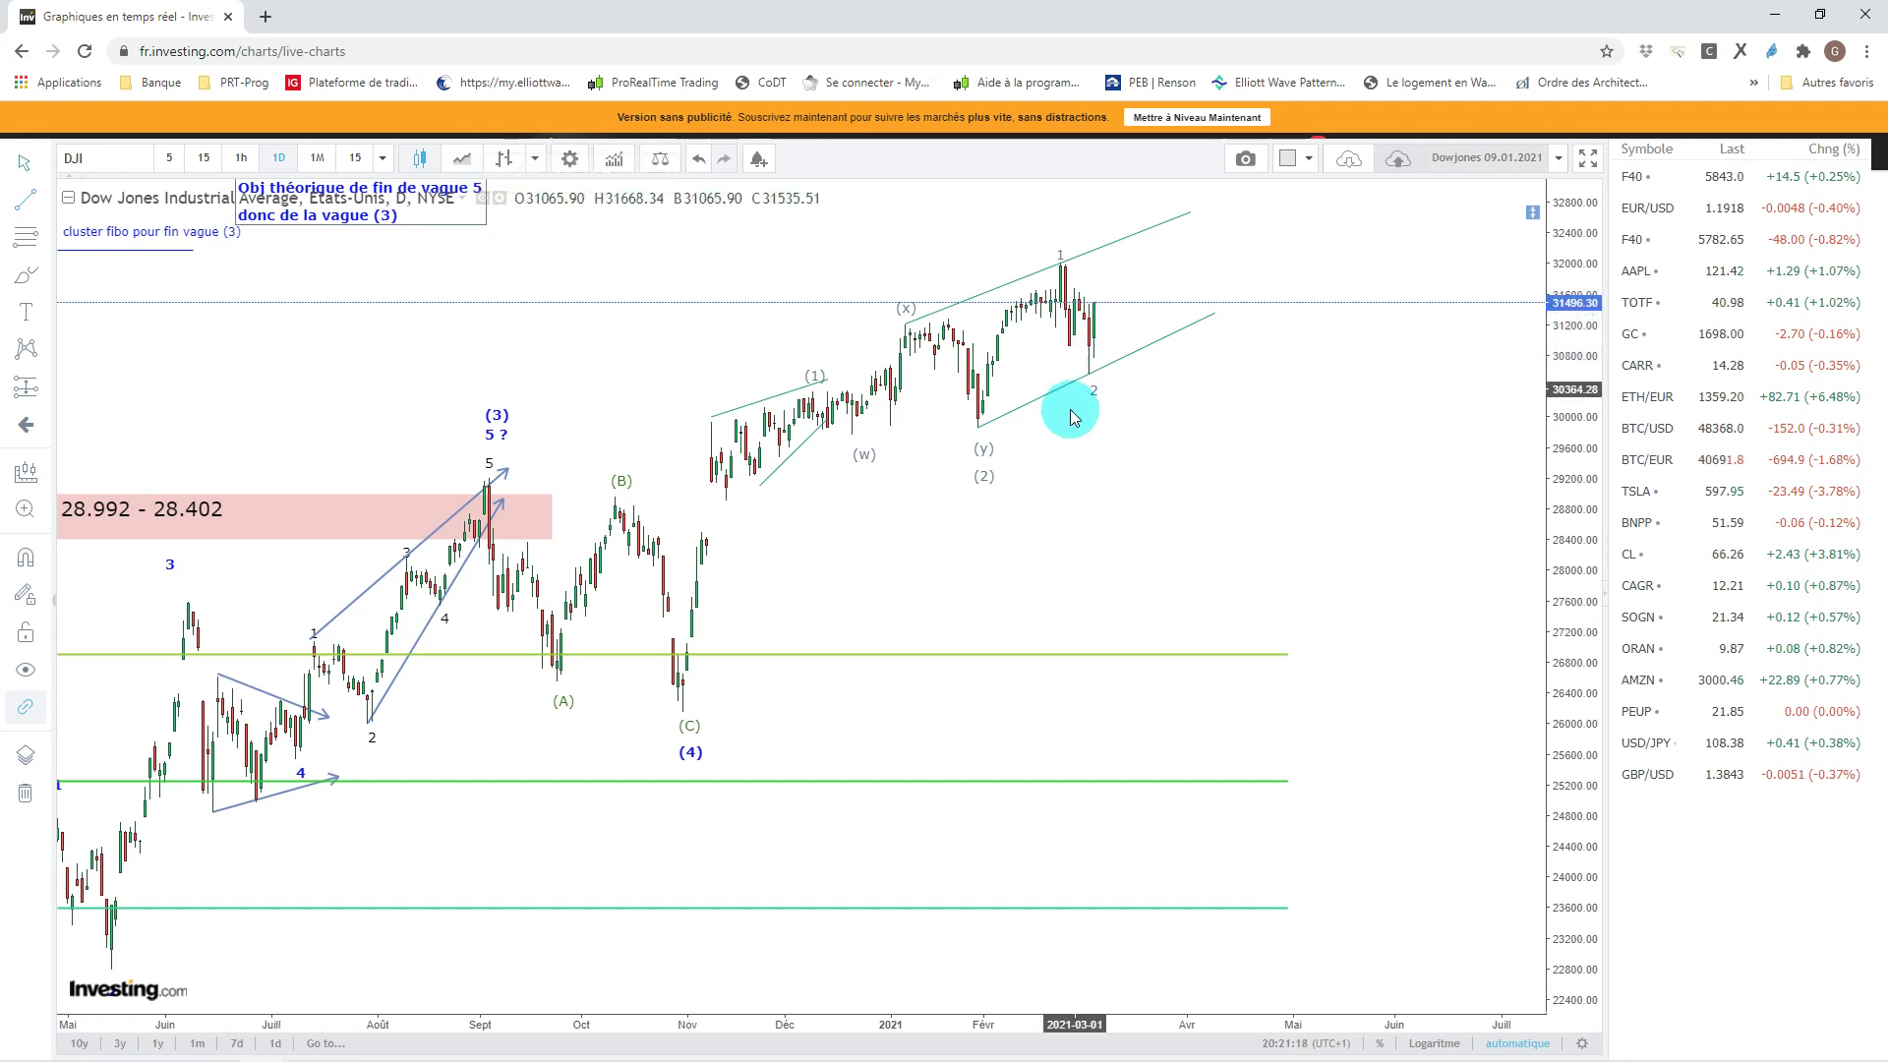
# - Draw a steep trend line from the wave (2) low through the wave 1 top, then enable crosshair mode
pyautogui.click(24, 202)
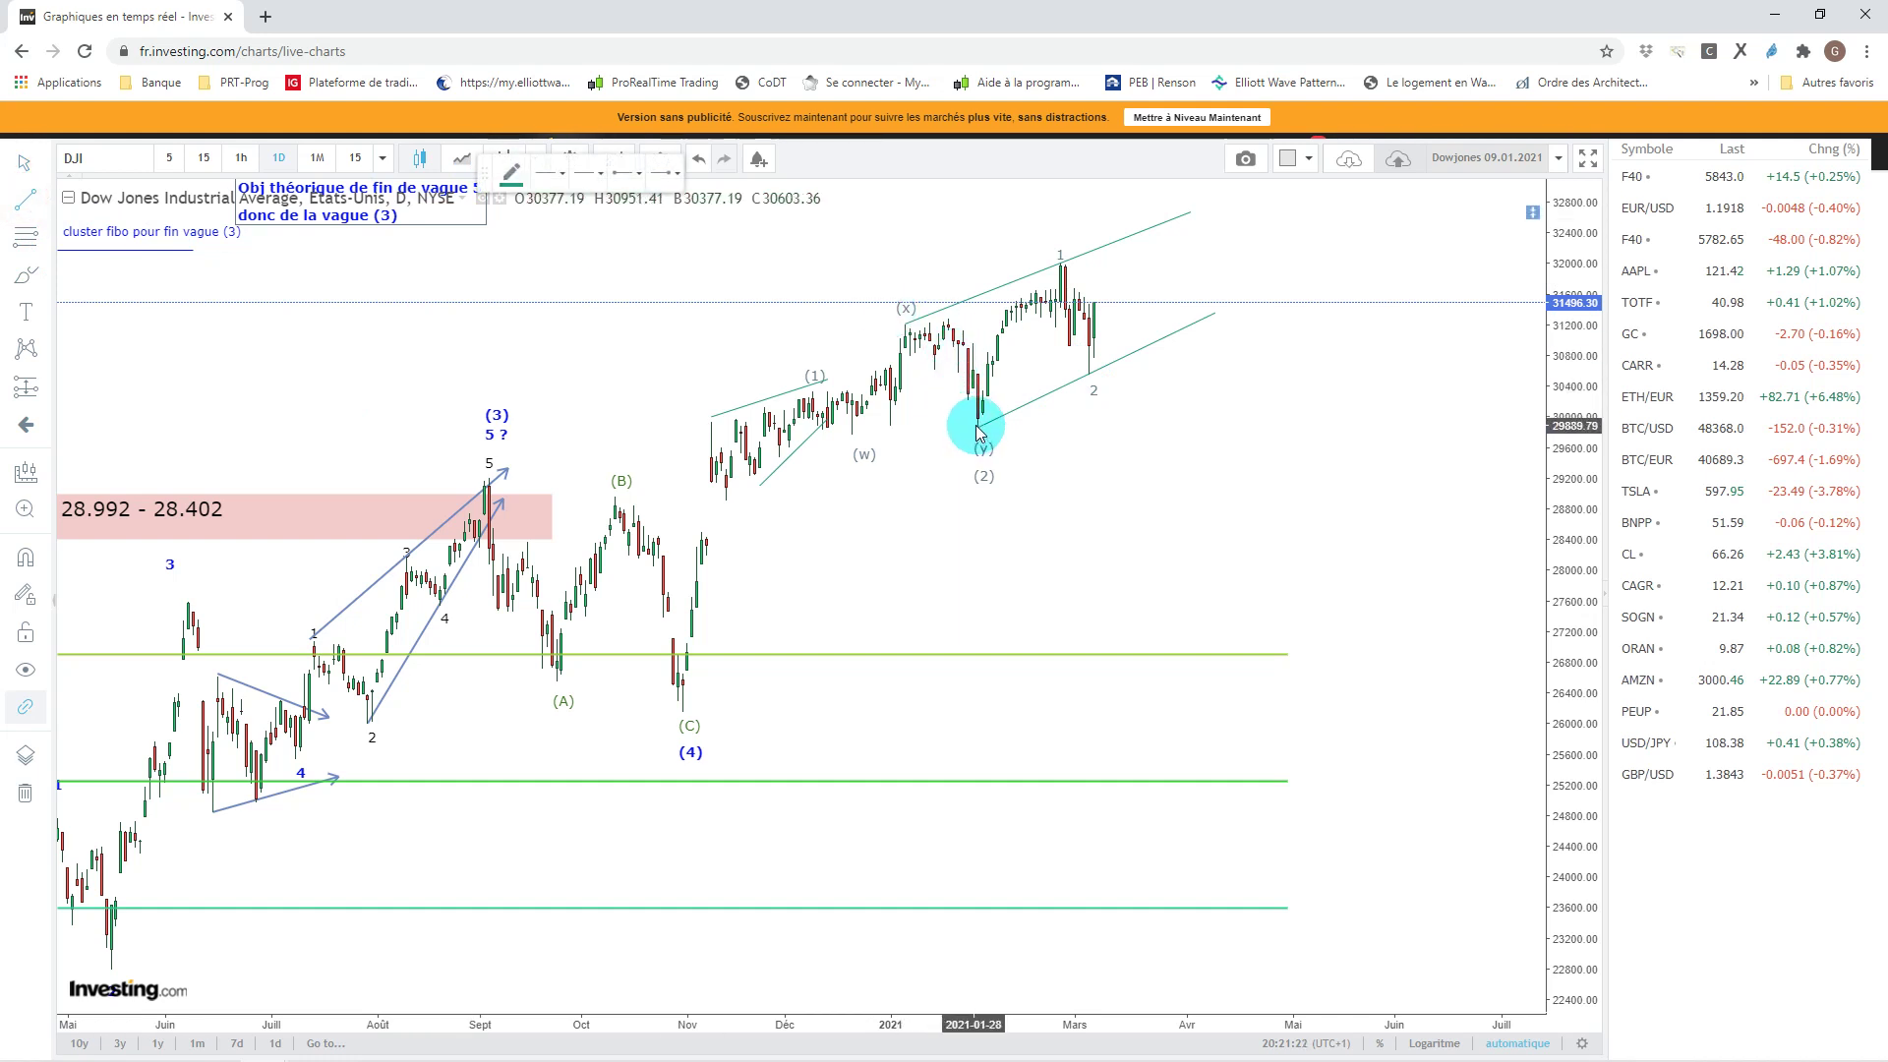
pyautogui.moveTo(976, 424); pyautogui.dragTo(1061, 263)
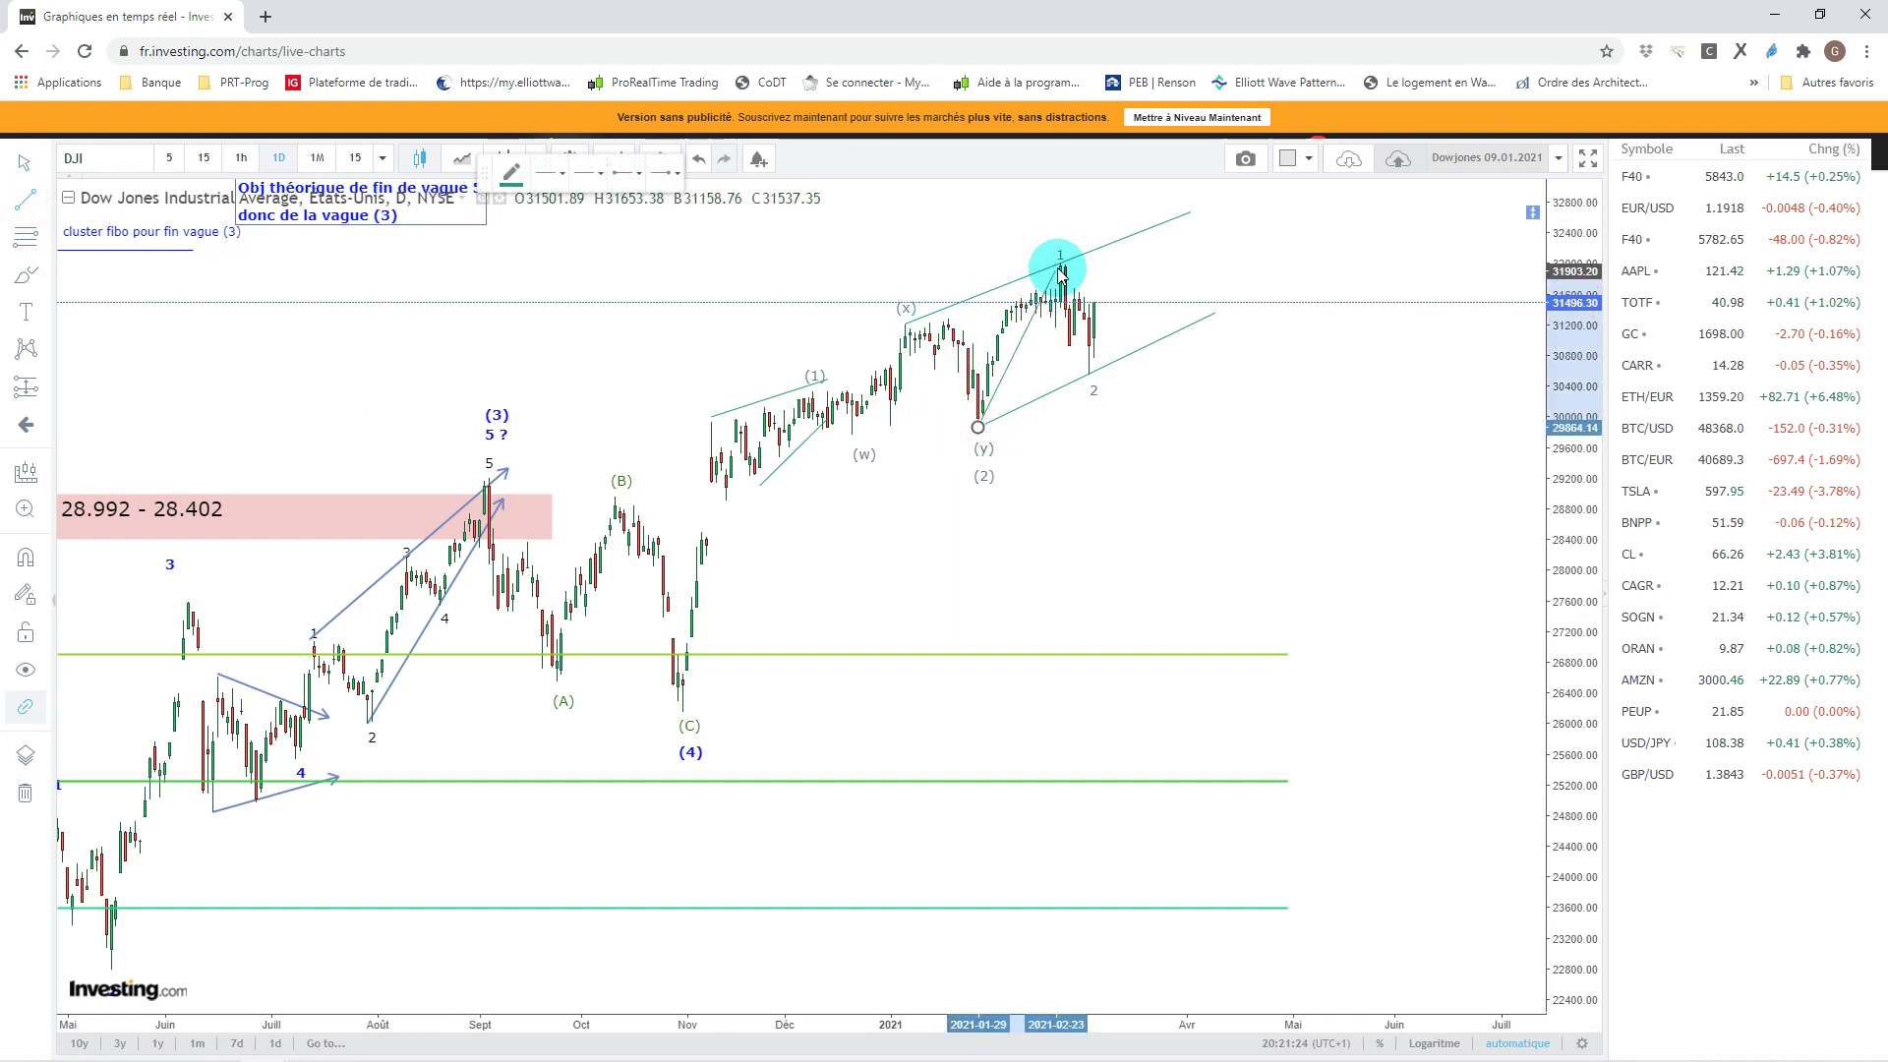
pyautogui.click(1061, 263)
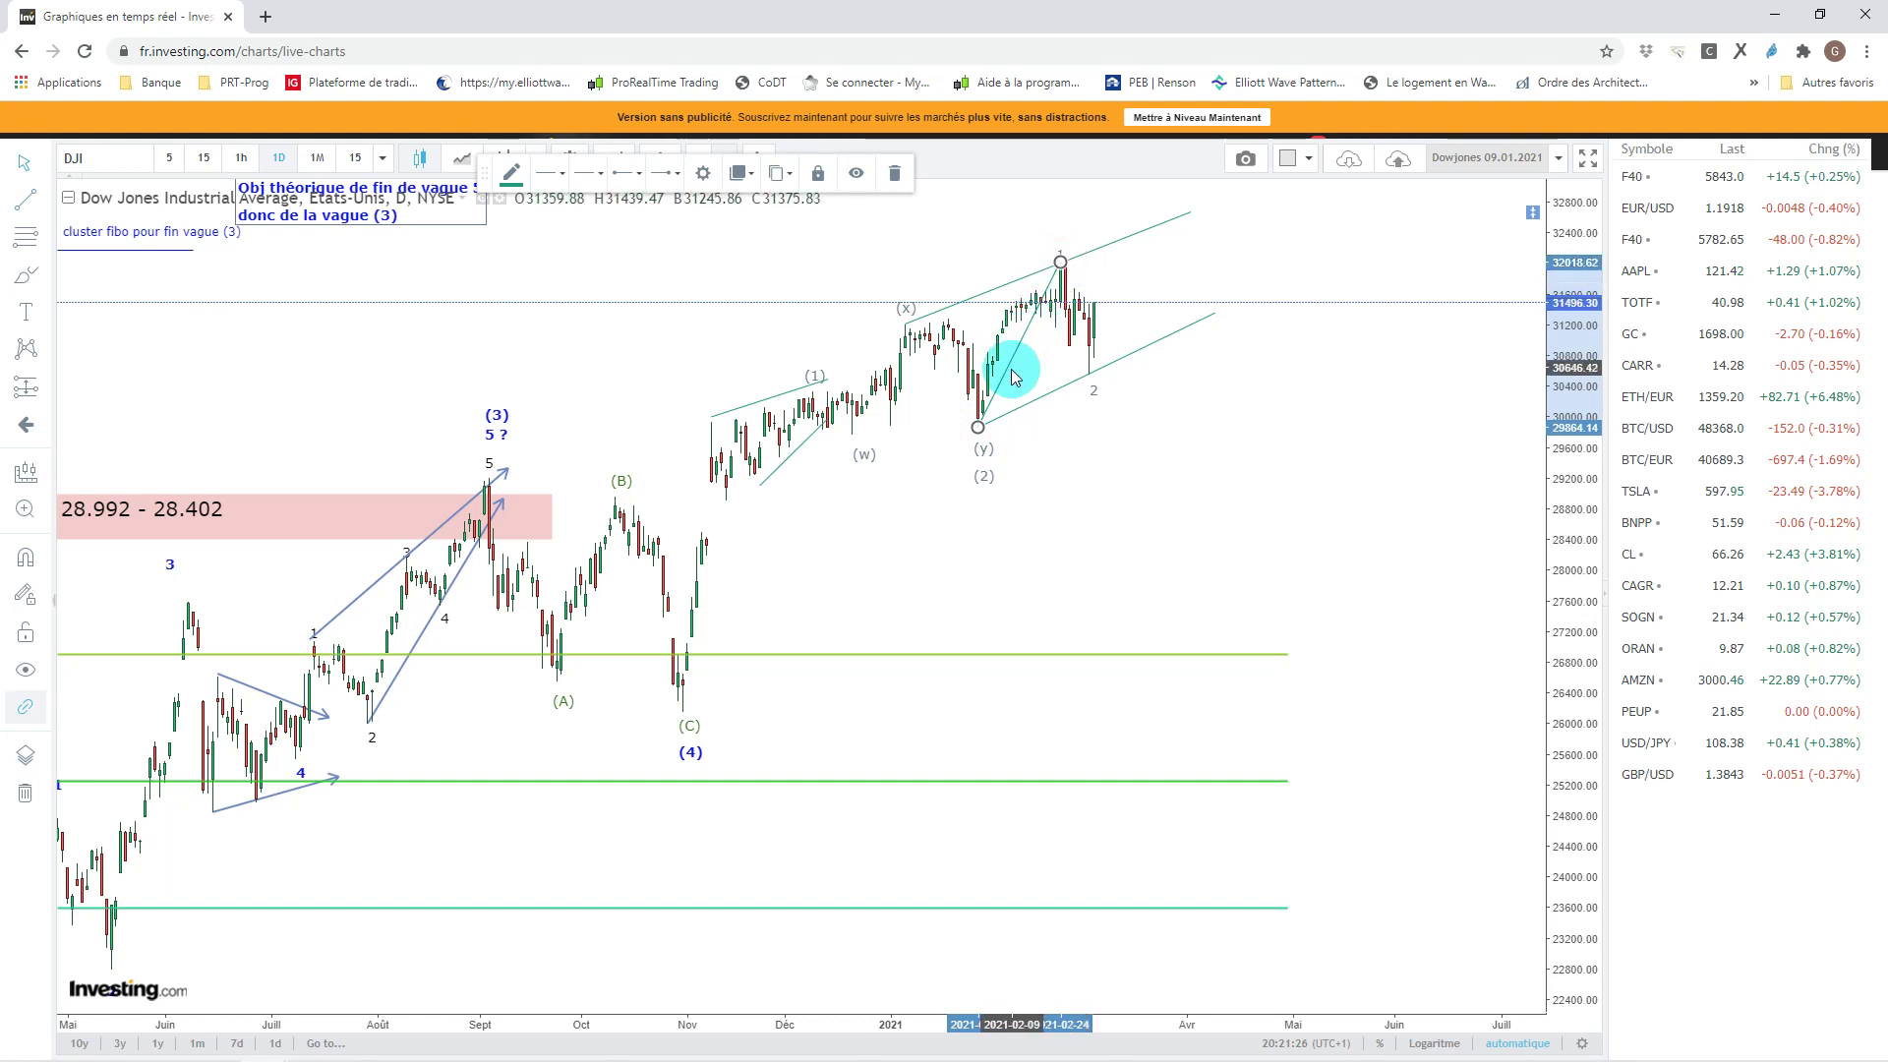
pyautogui.moveTo(1012, 378); pyautogui.dragTo(1148, 297)
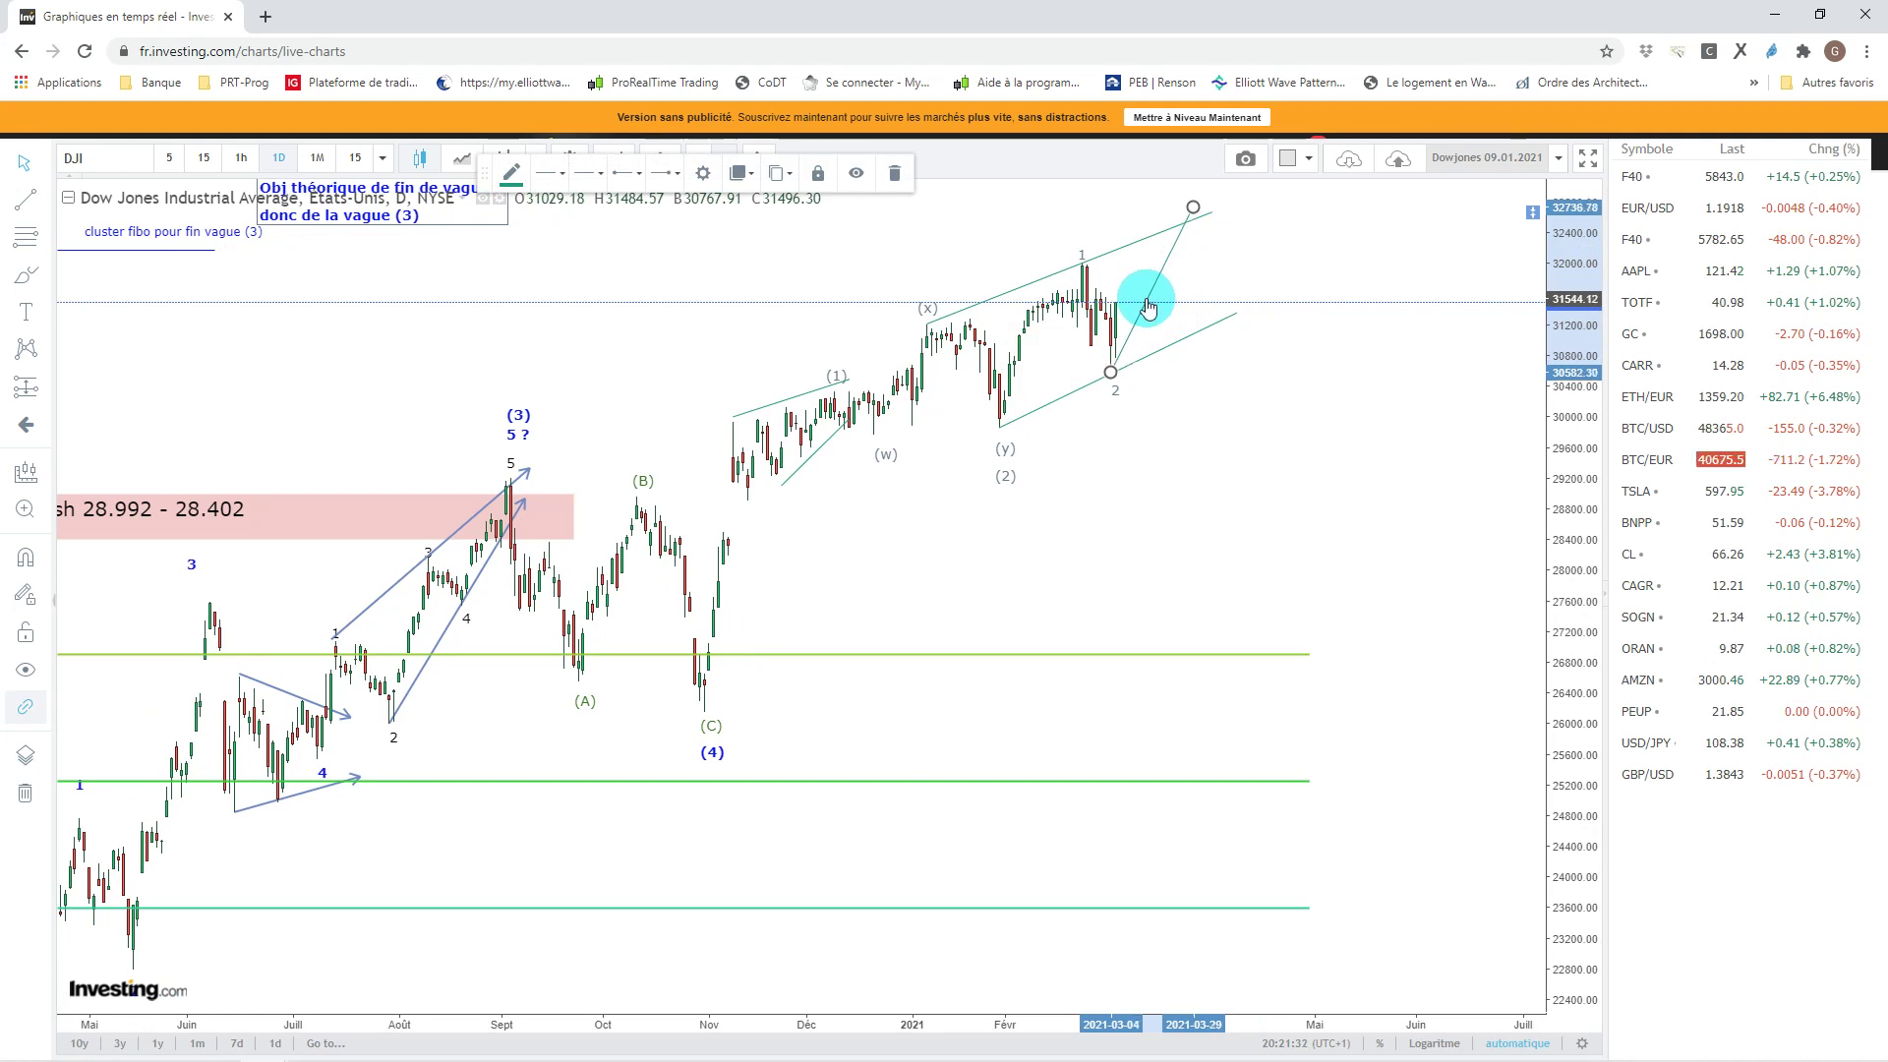
pyautogui.click(1234, 261)
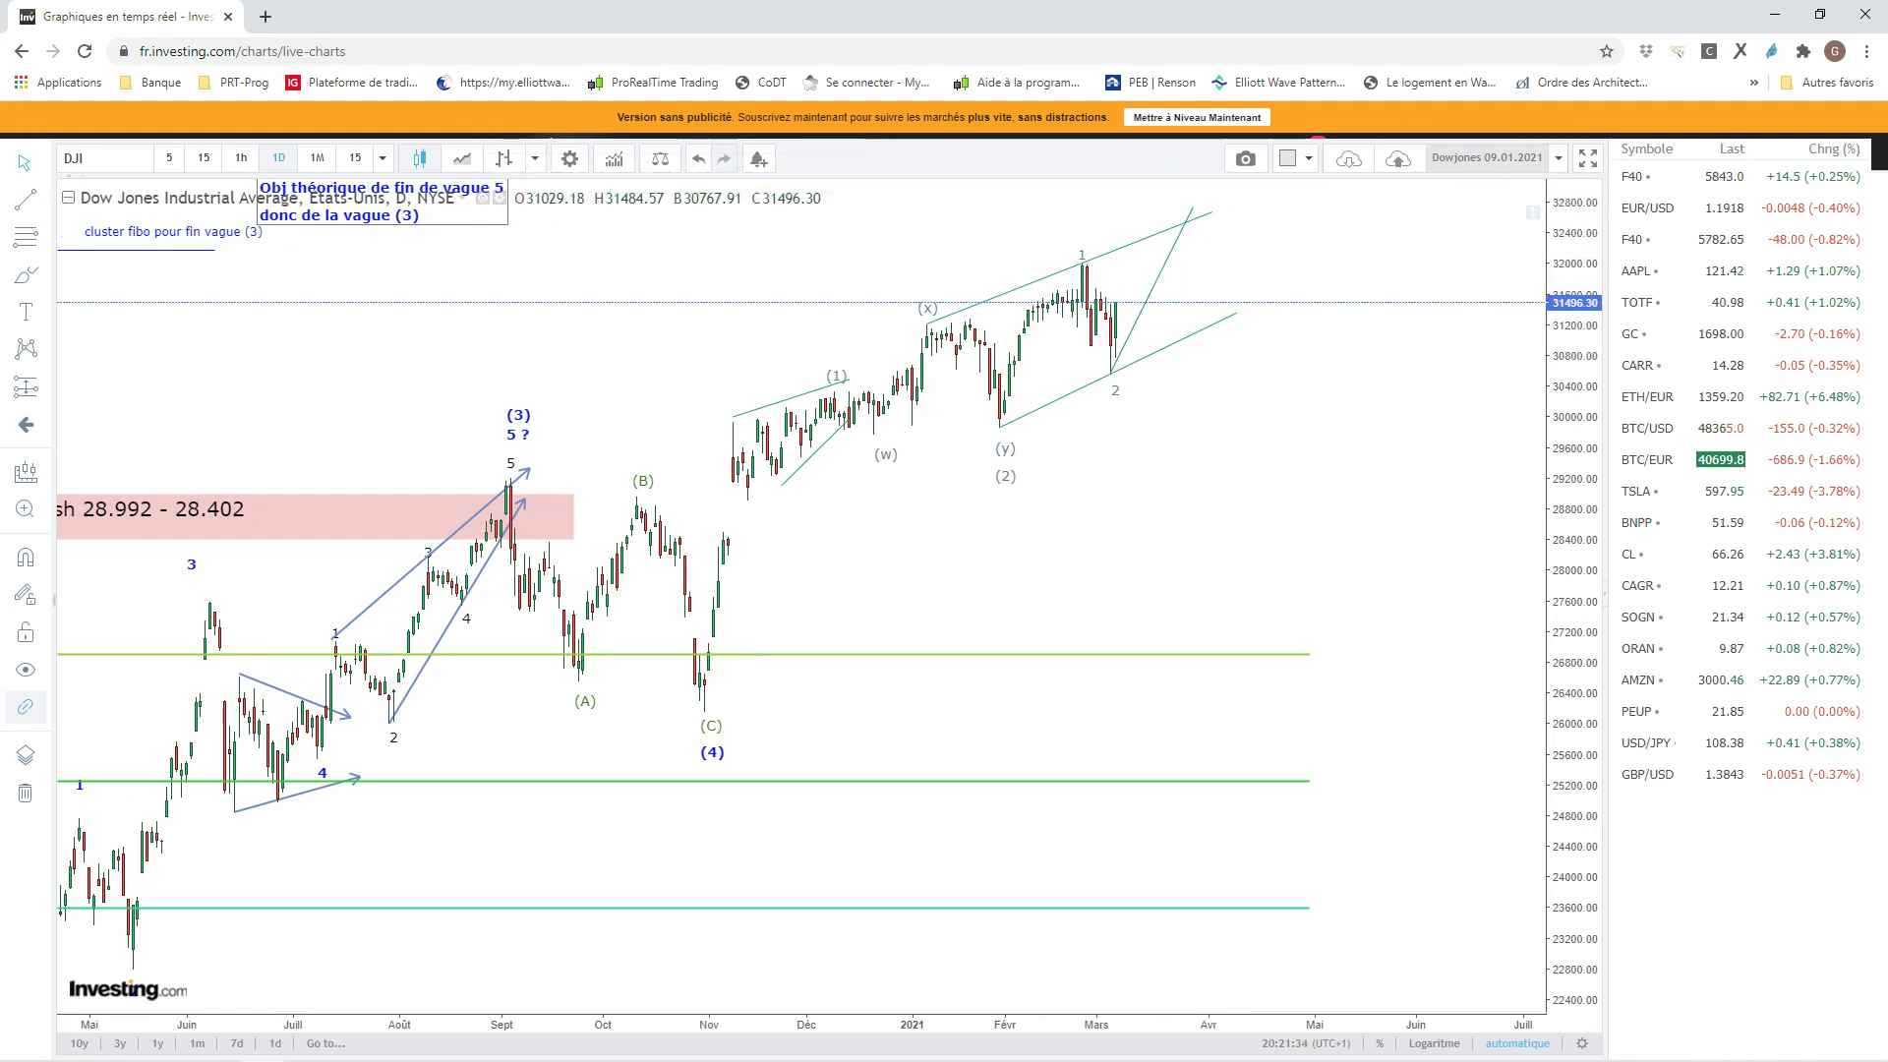
pyautogui.click(42, 172)
pyautogui.click(103, 240)
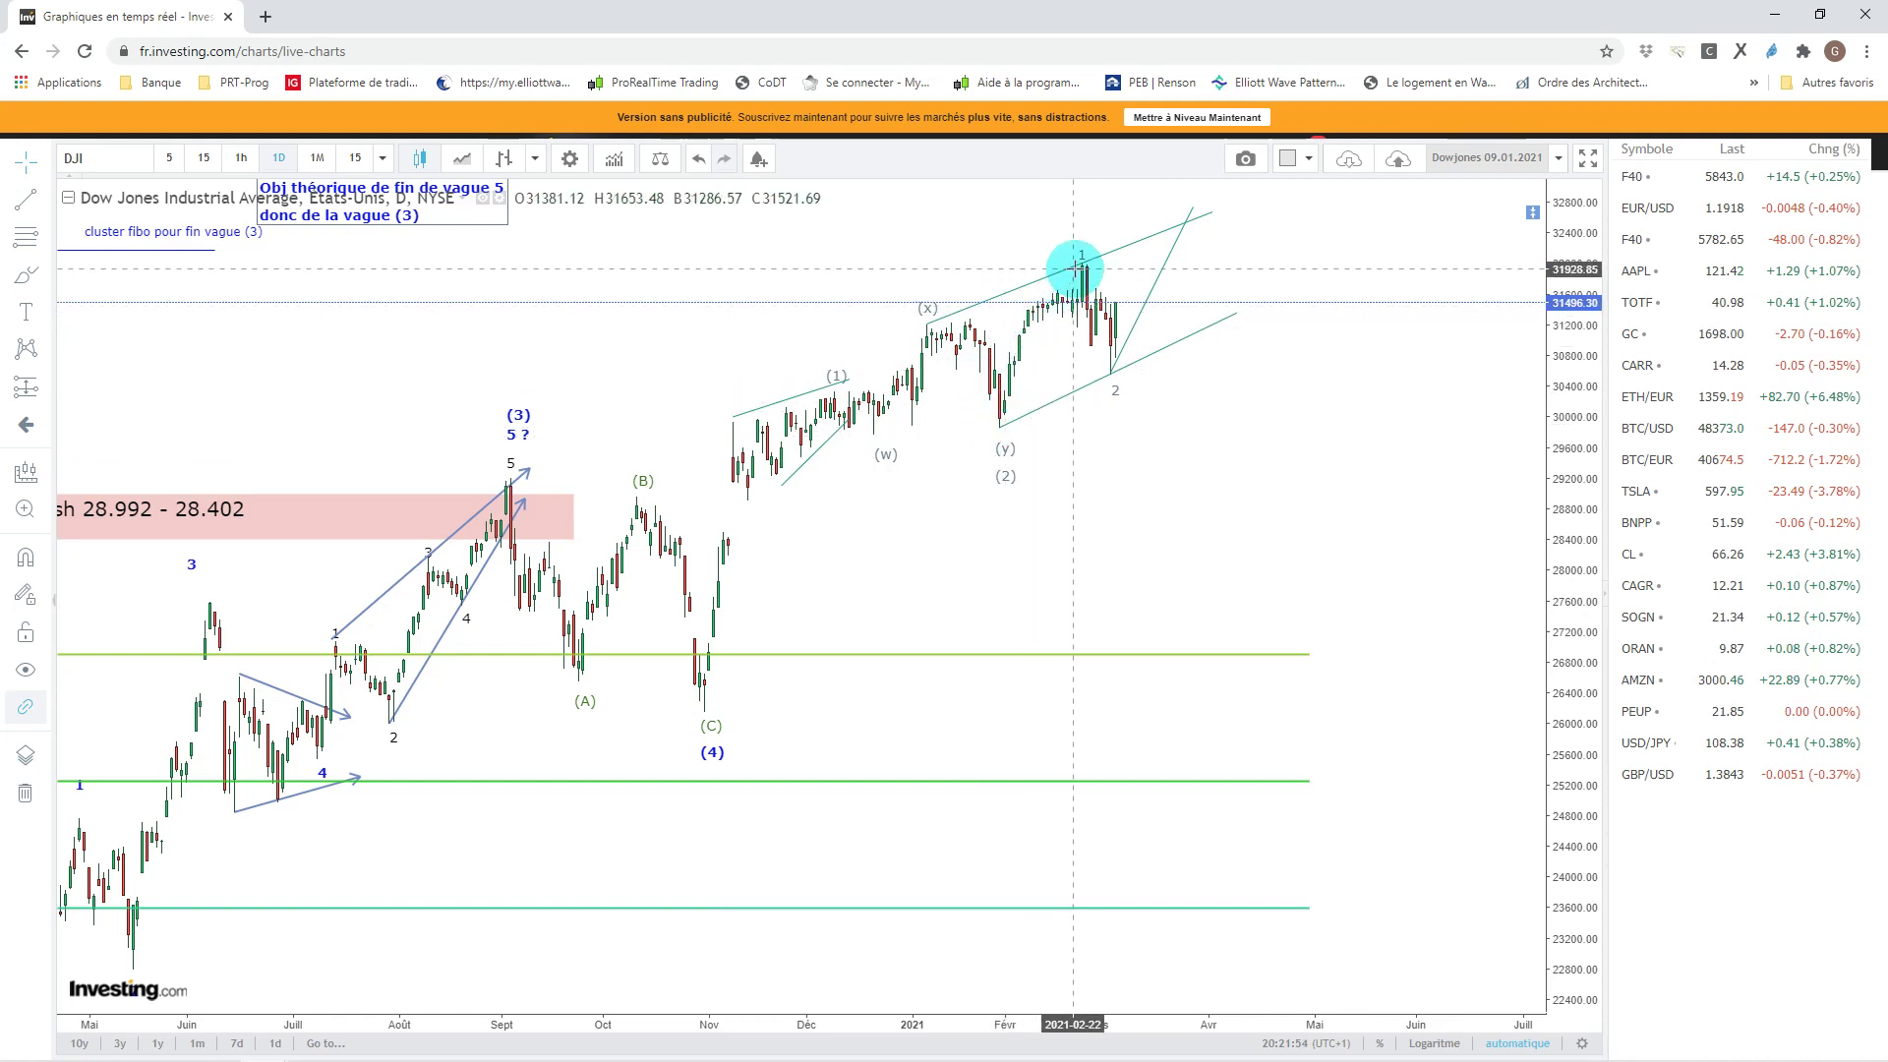
pyautogui.click(1111, 373)
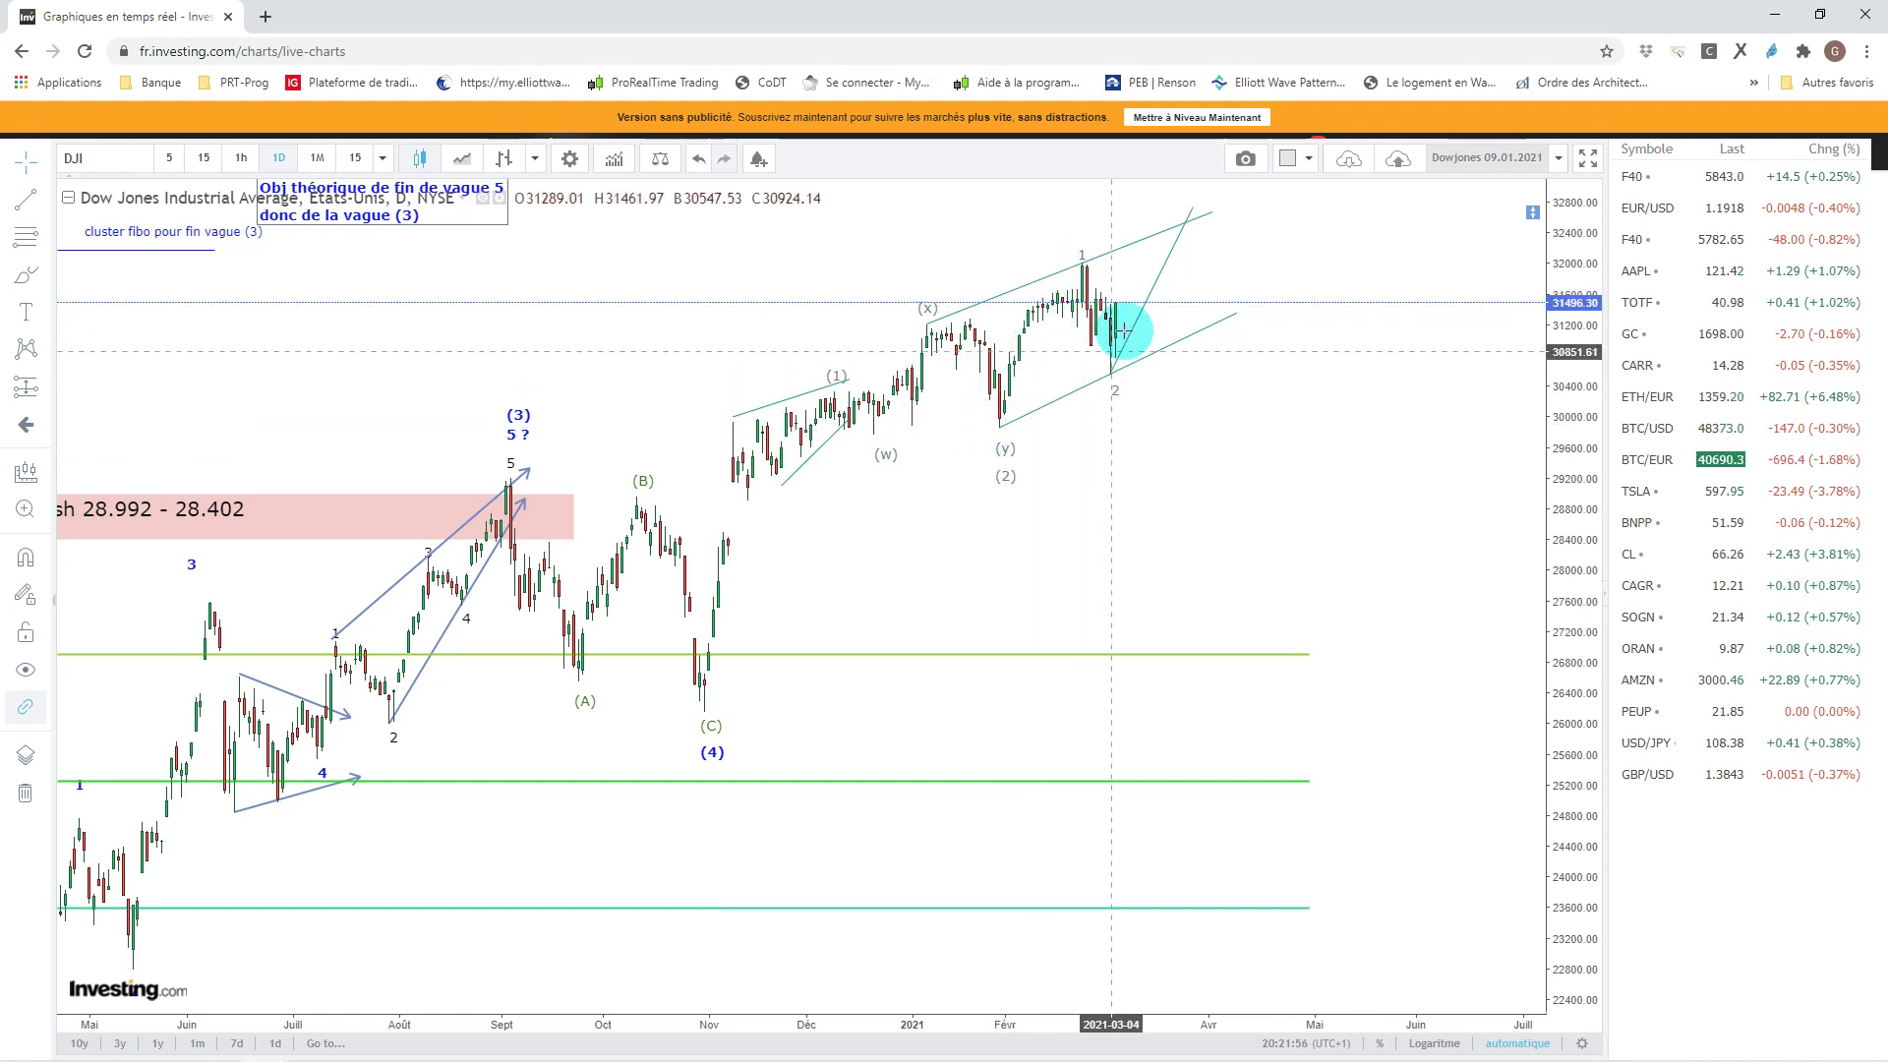
pyautogui.click(1194, 216)
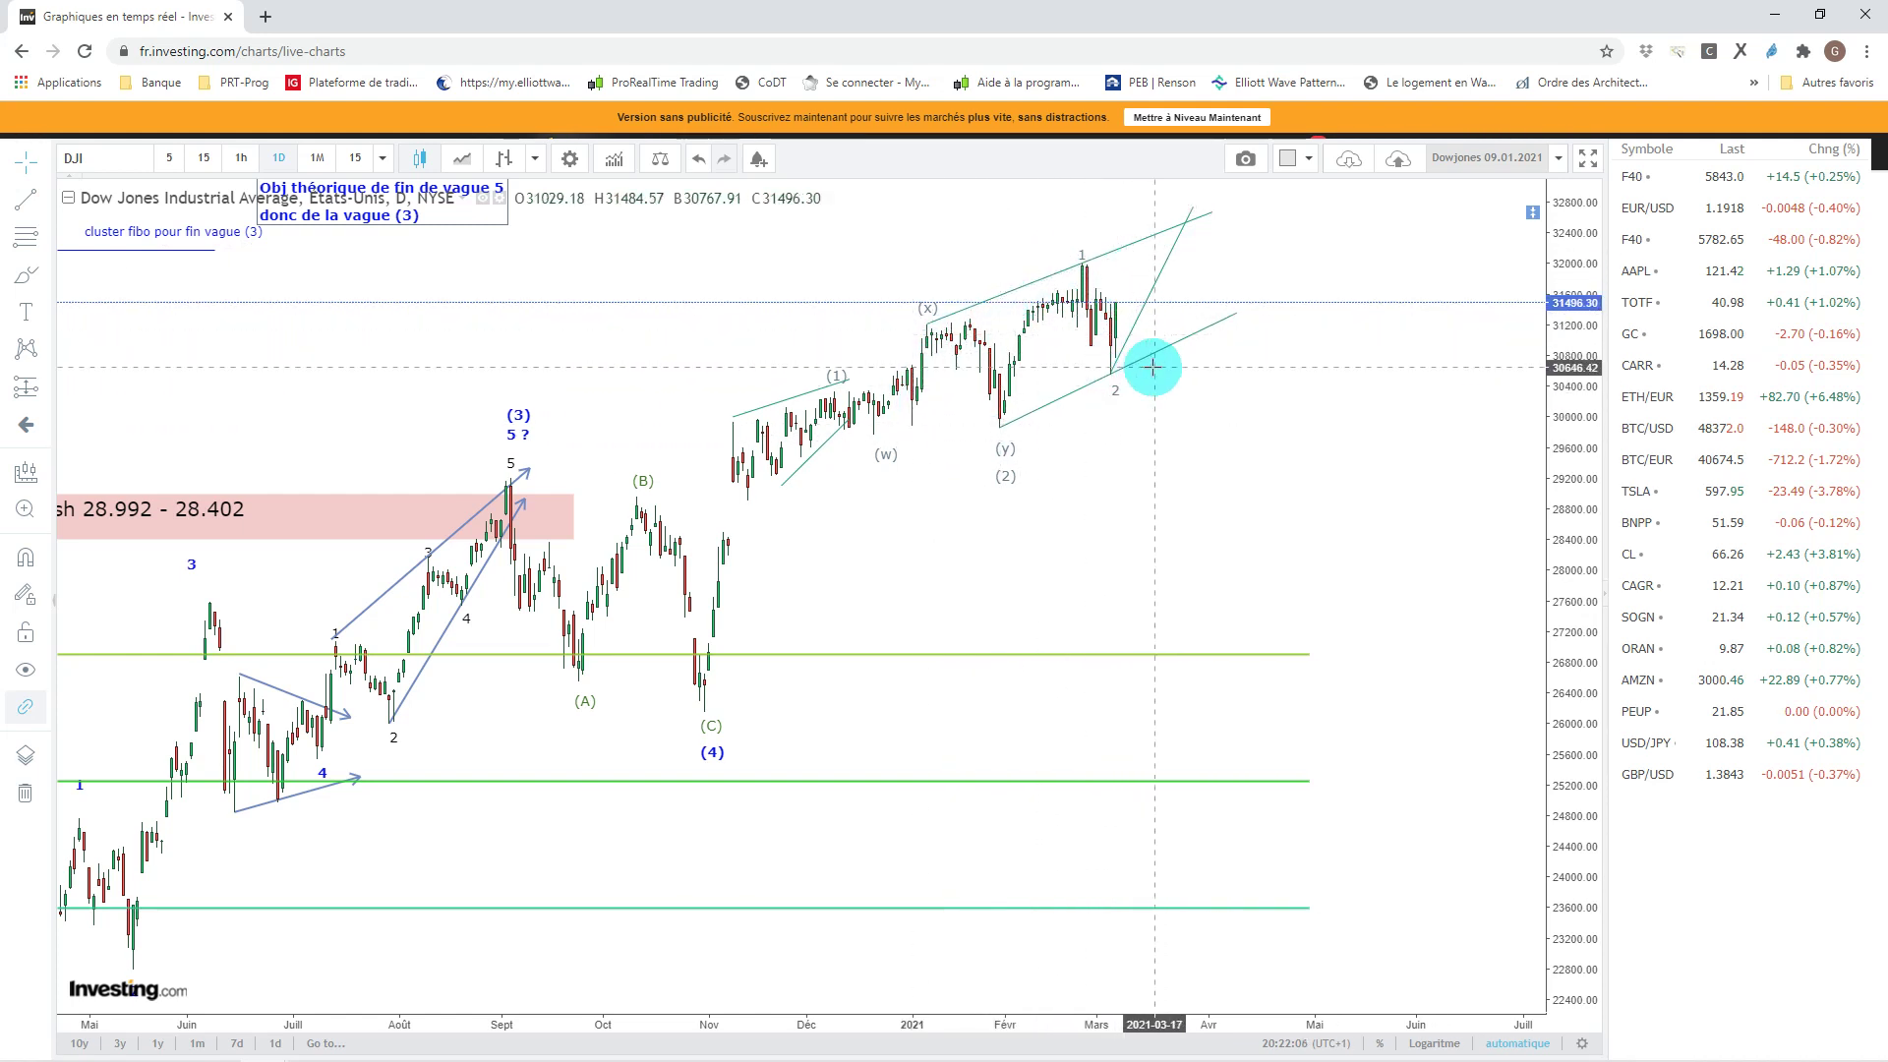
pyautogui.click(1112, 378)
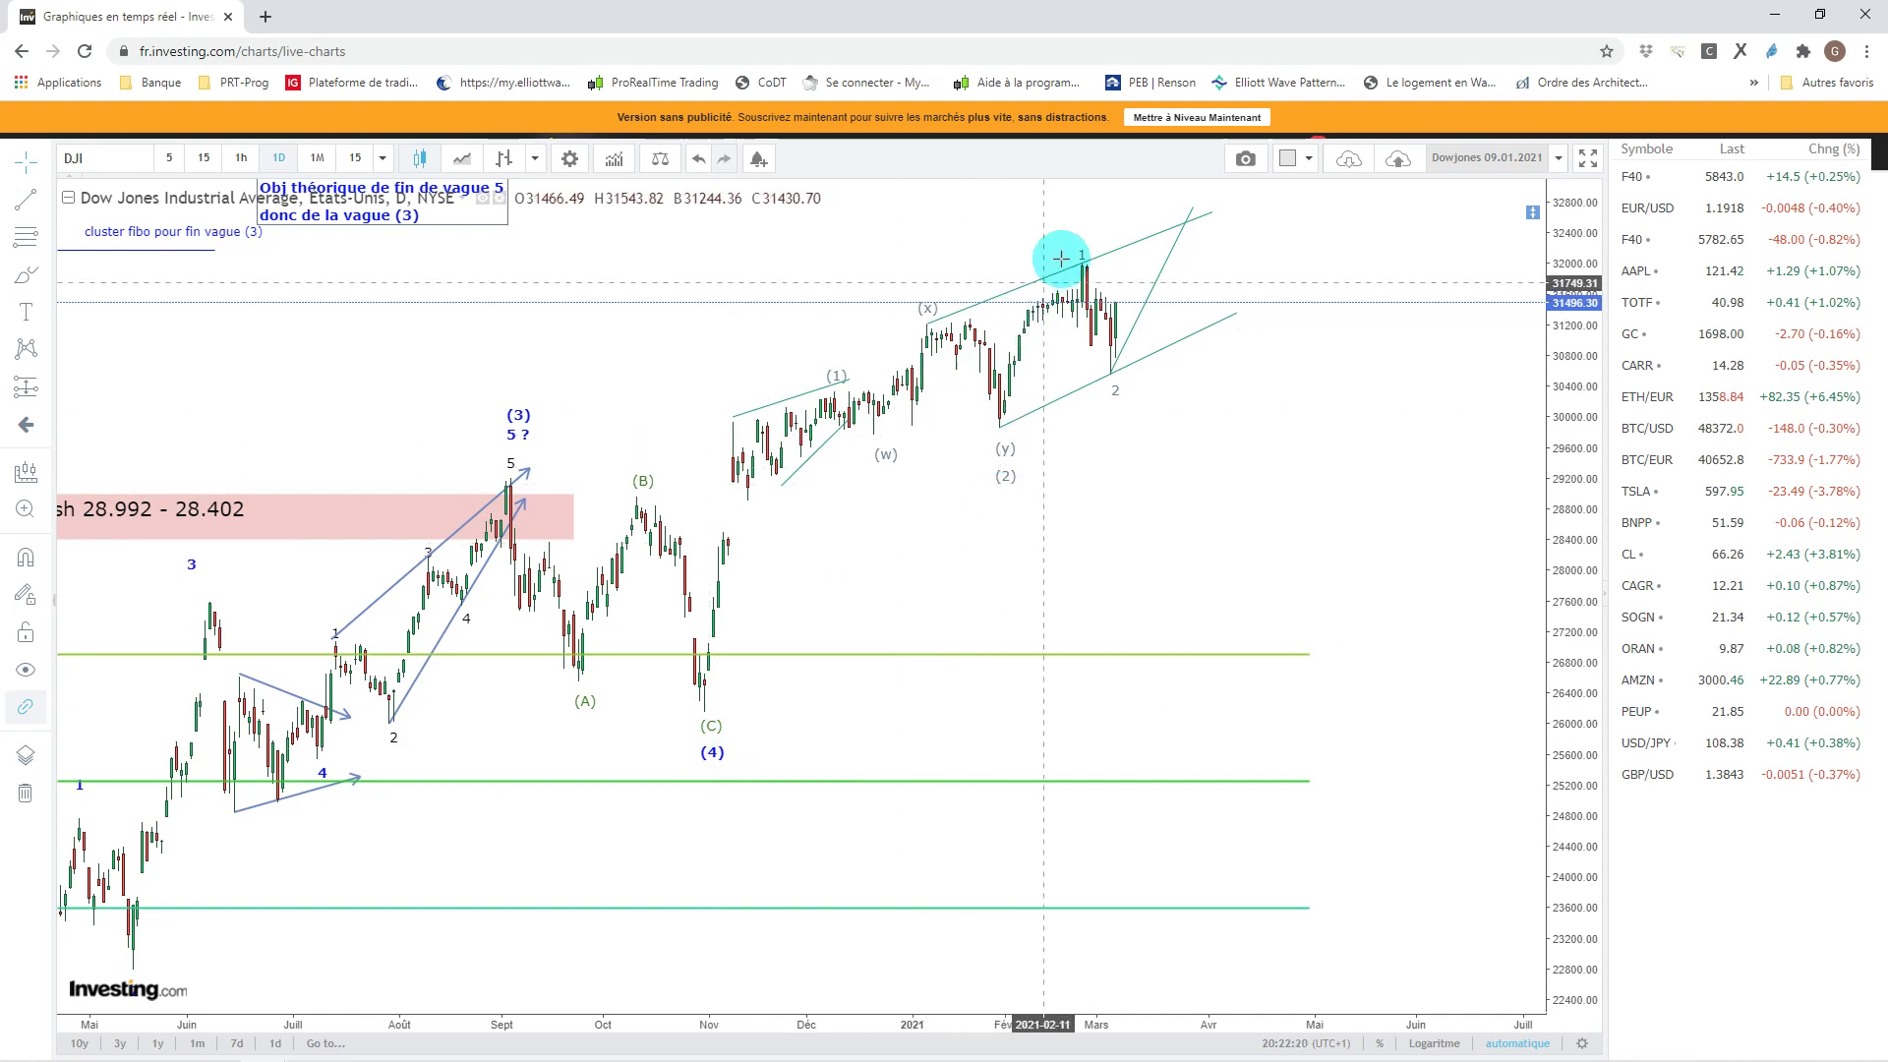
pyautogui.click(1126, 367)
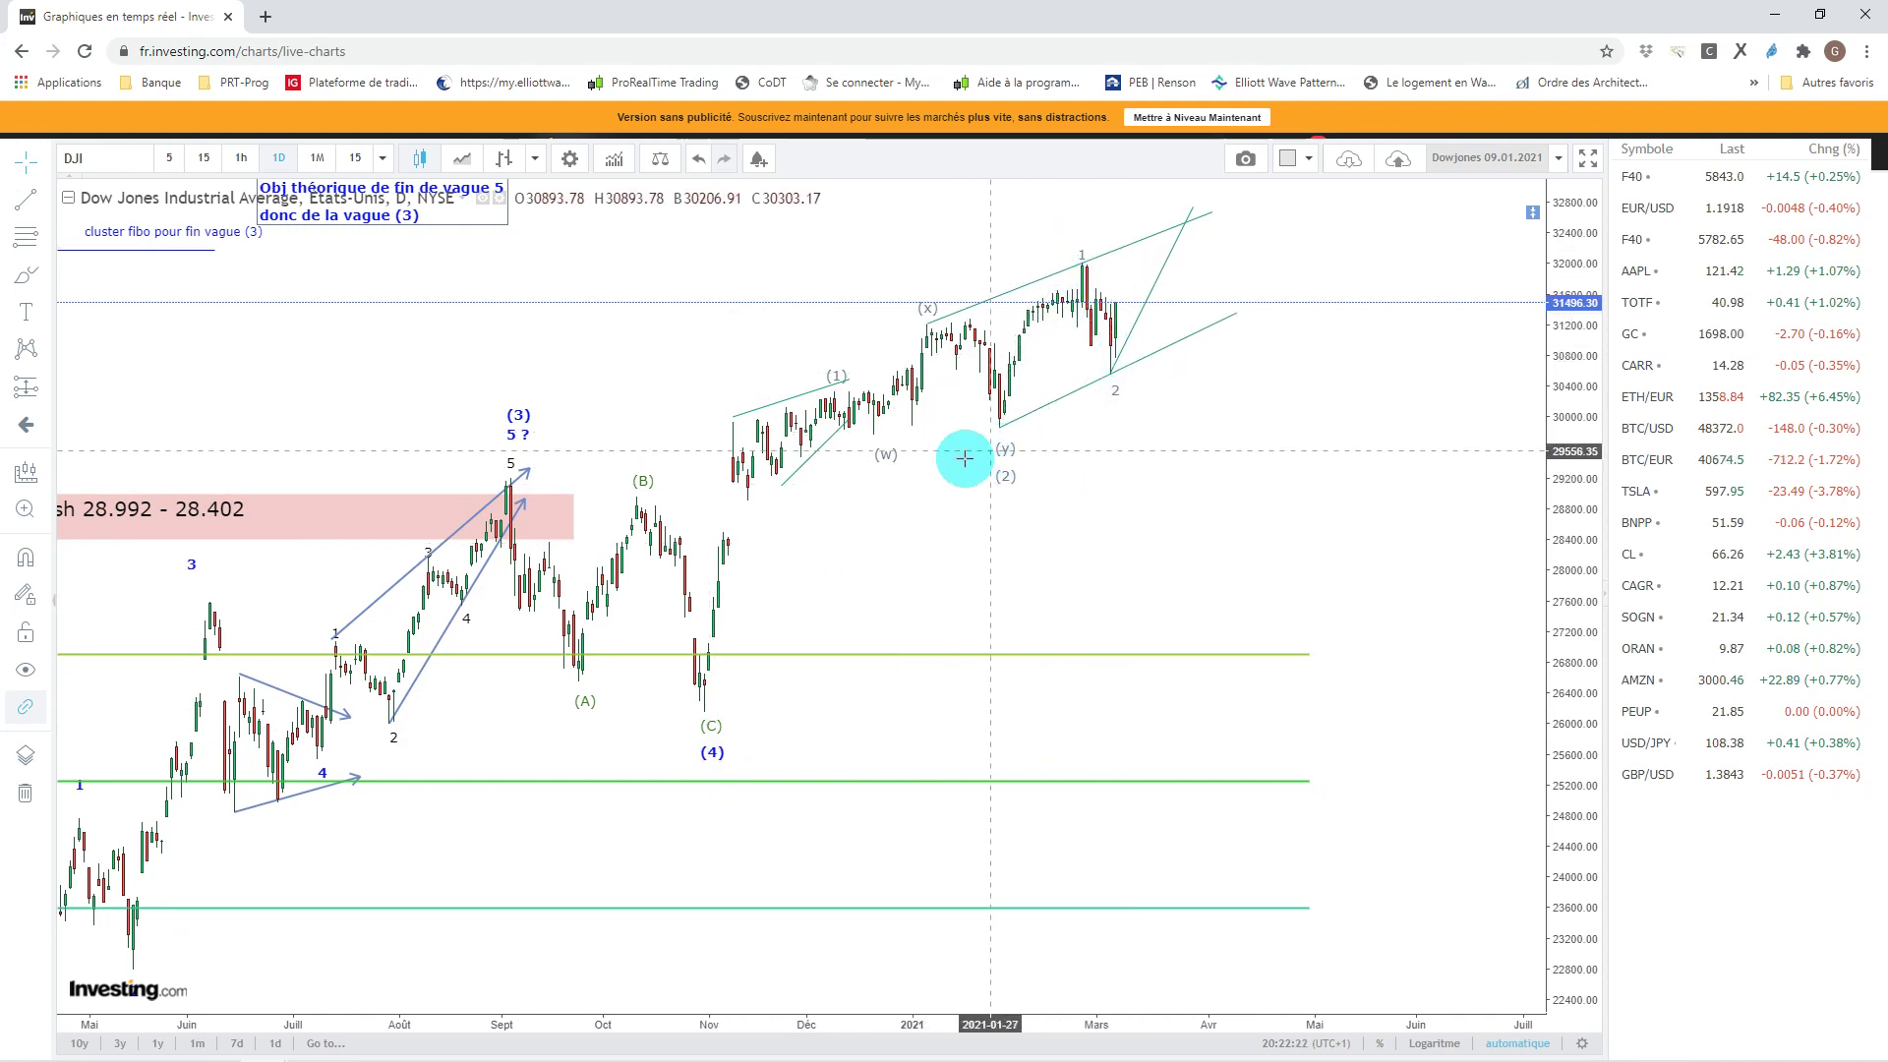
pyautogui.click(1002, 479)
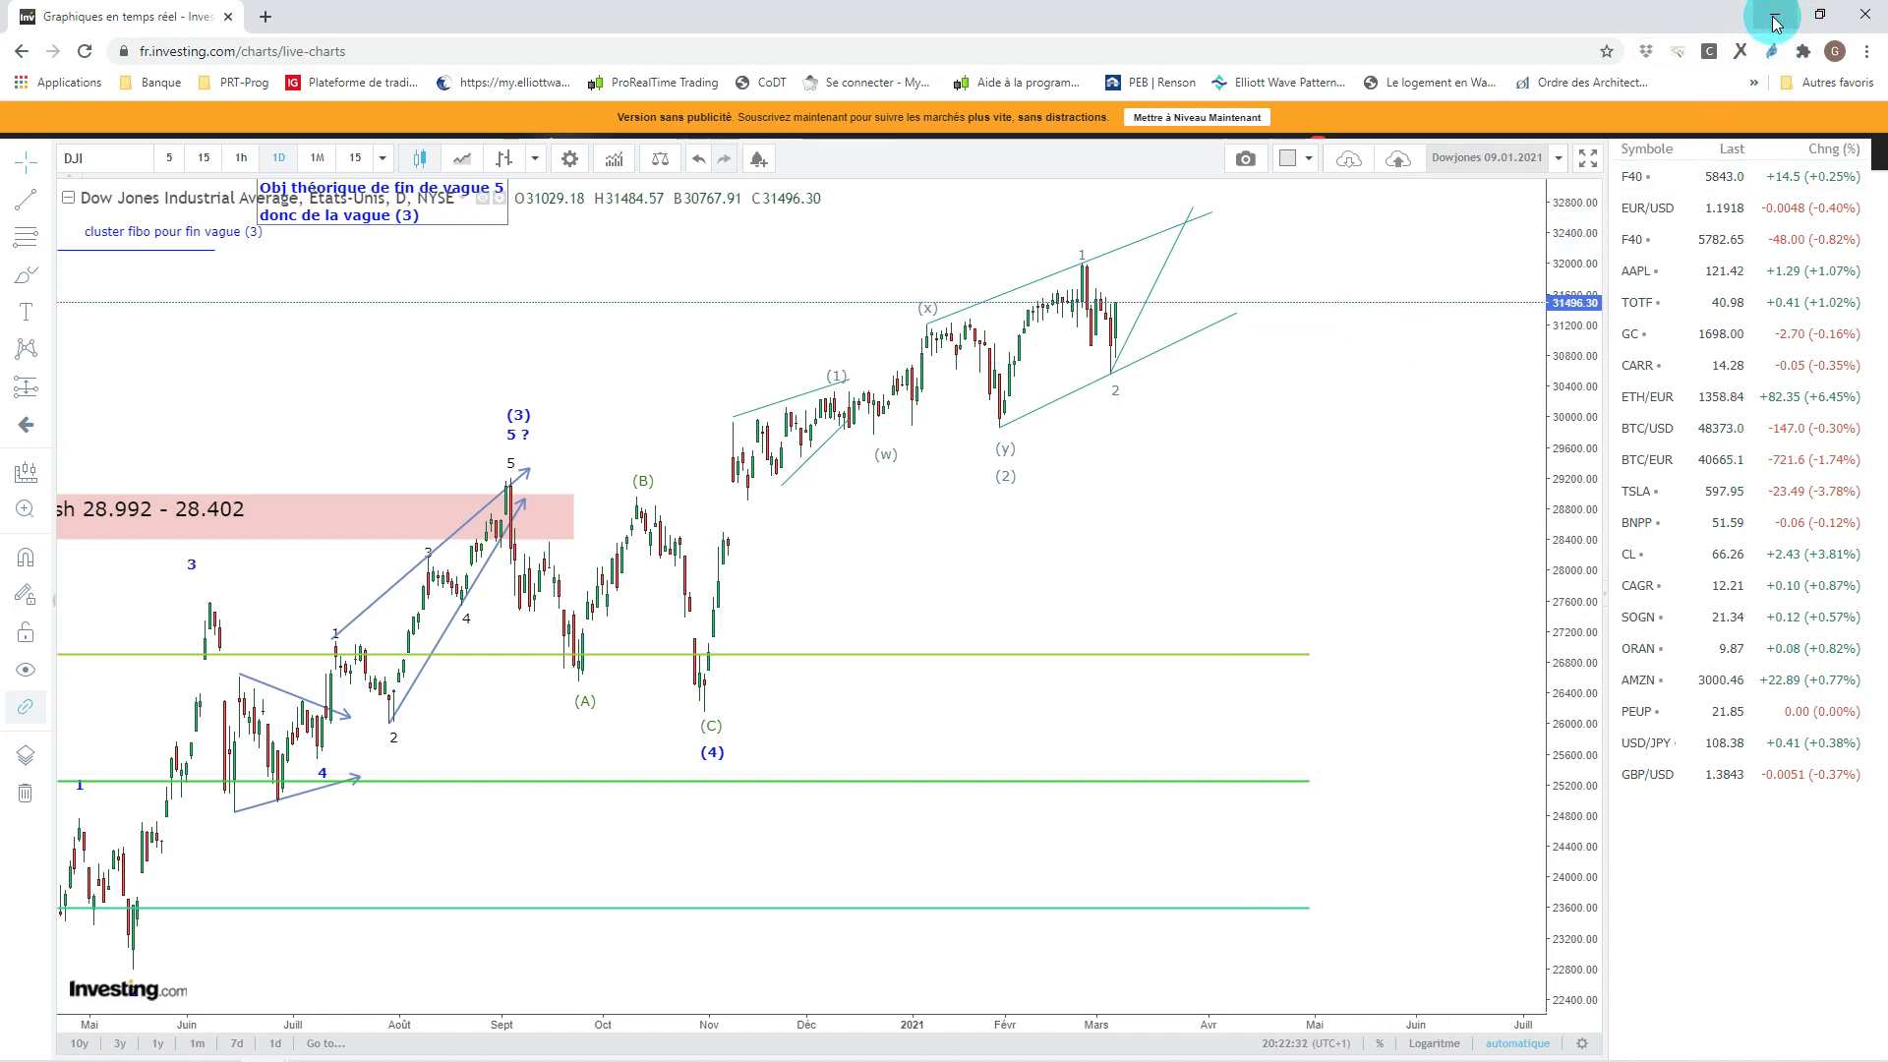
# - Switch from Chrome to ProRealTime's Wall Street Cash window and pan the weekly chart to recent weeks
pyautogui.click(1775, 15)
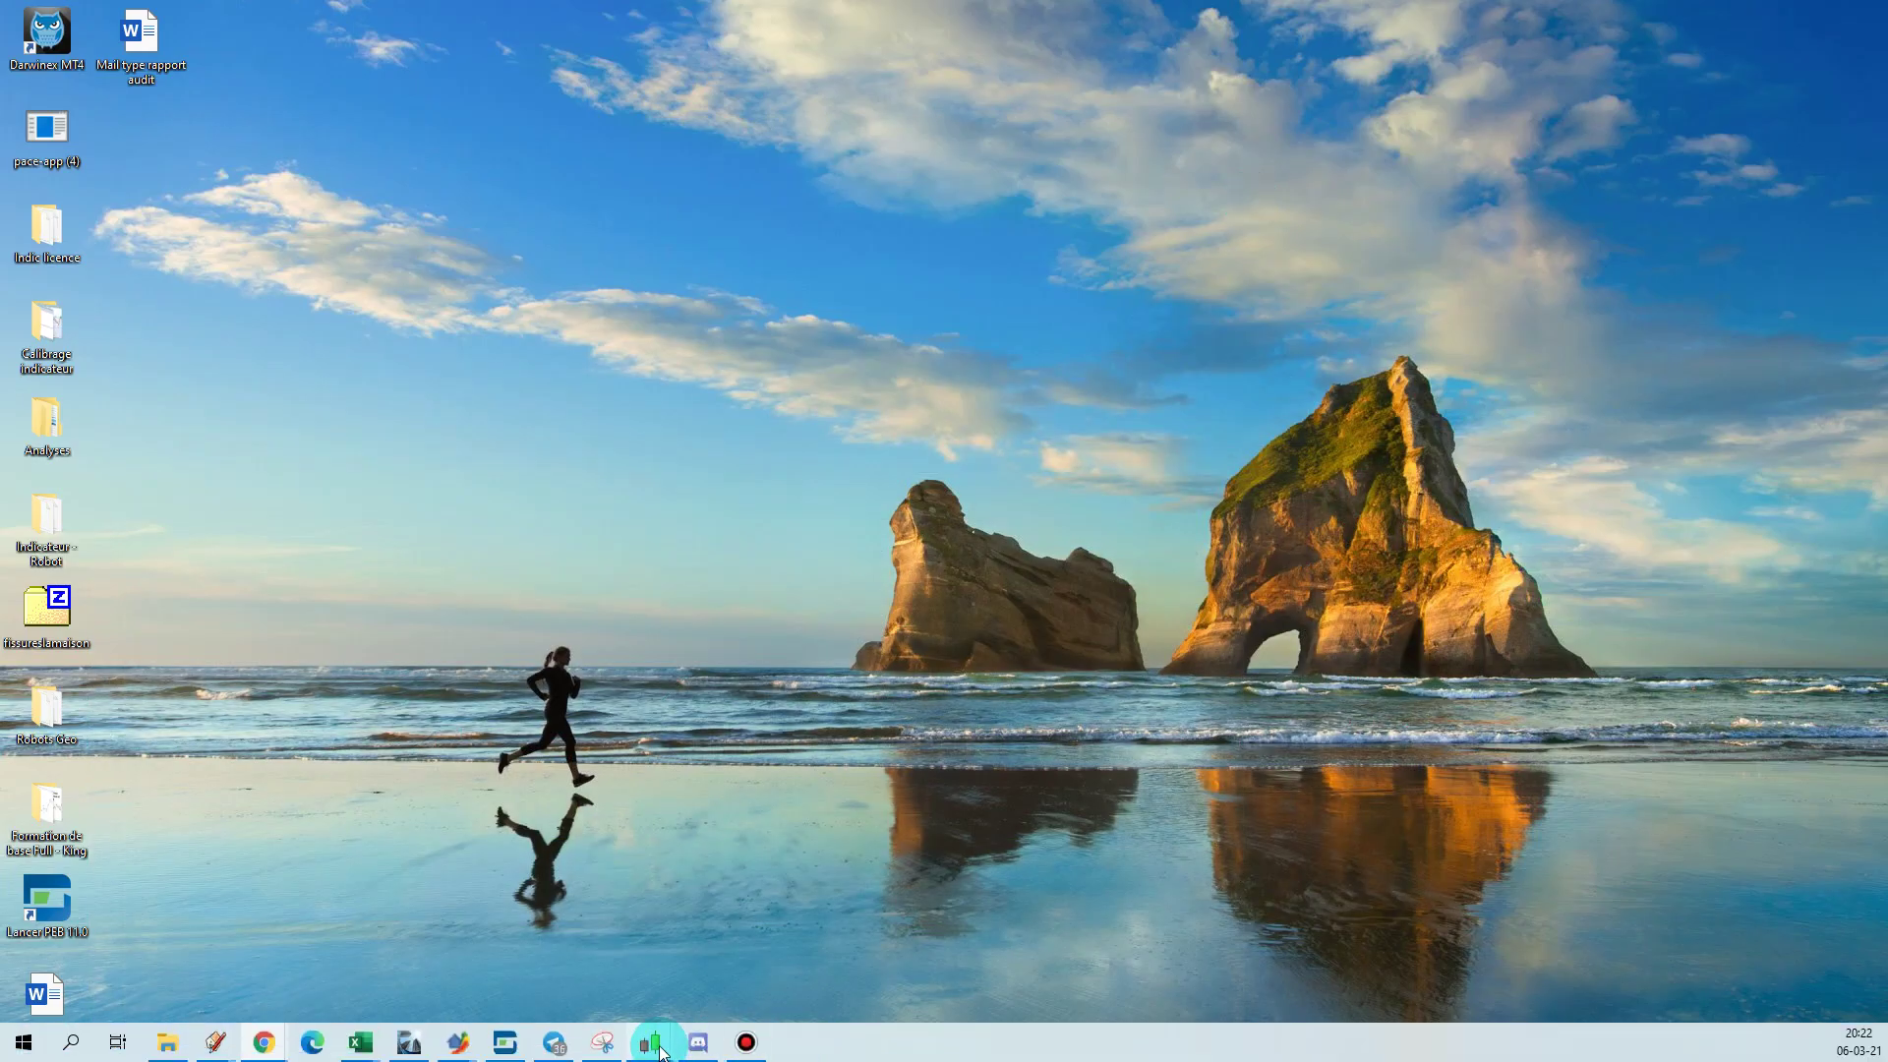
pyautogui.moveTo(649, 1042)
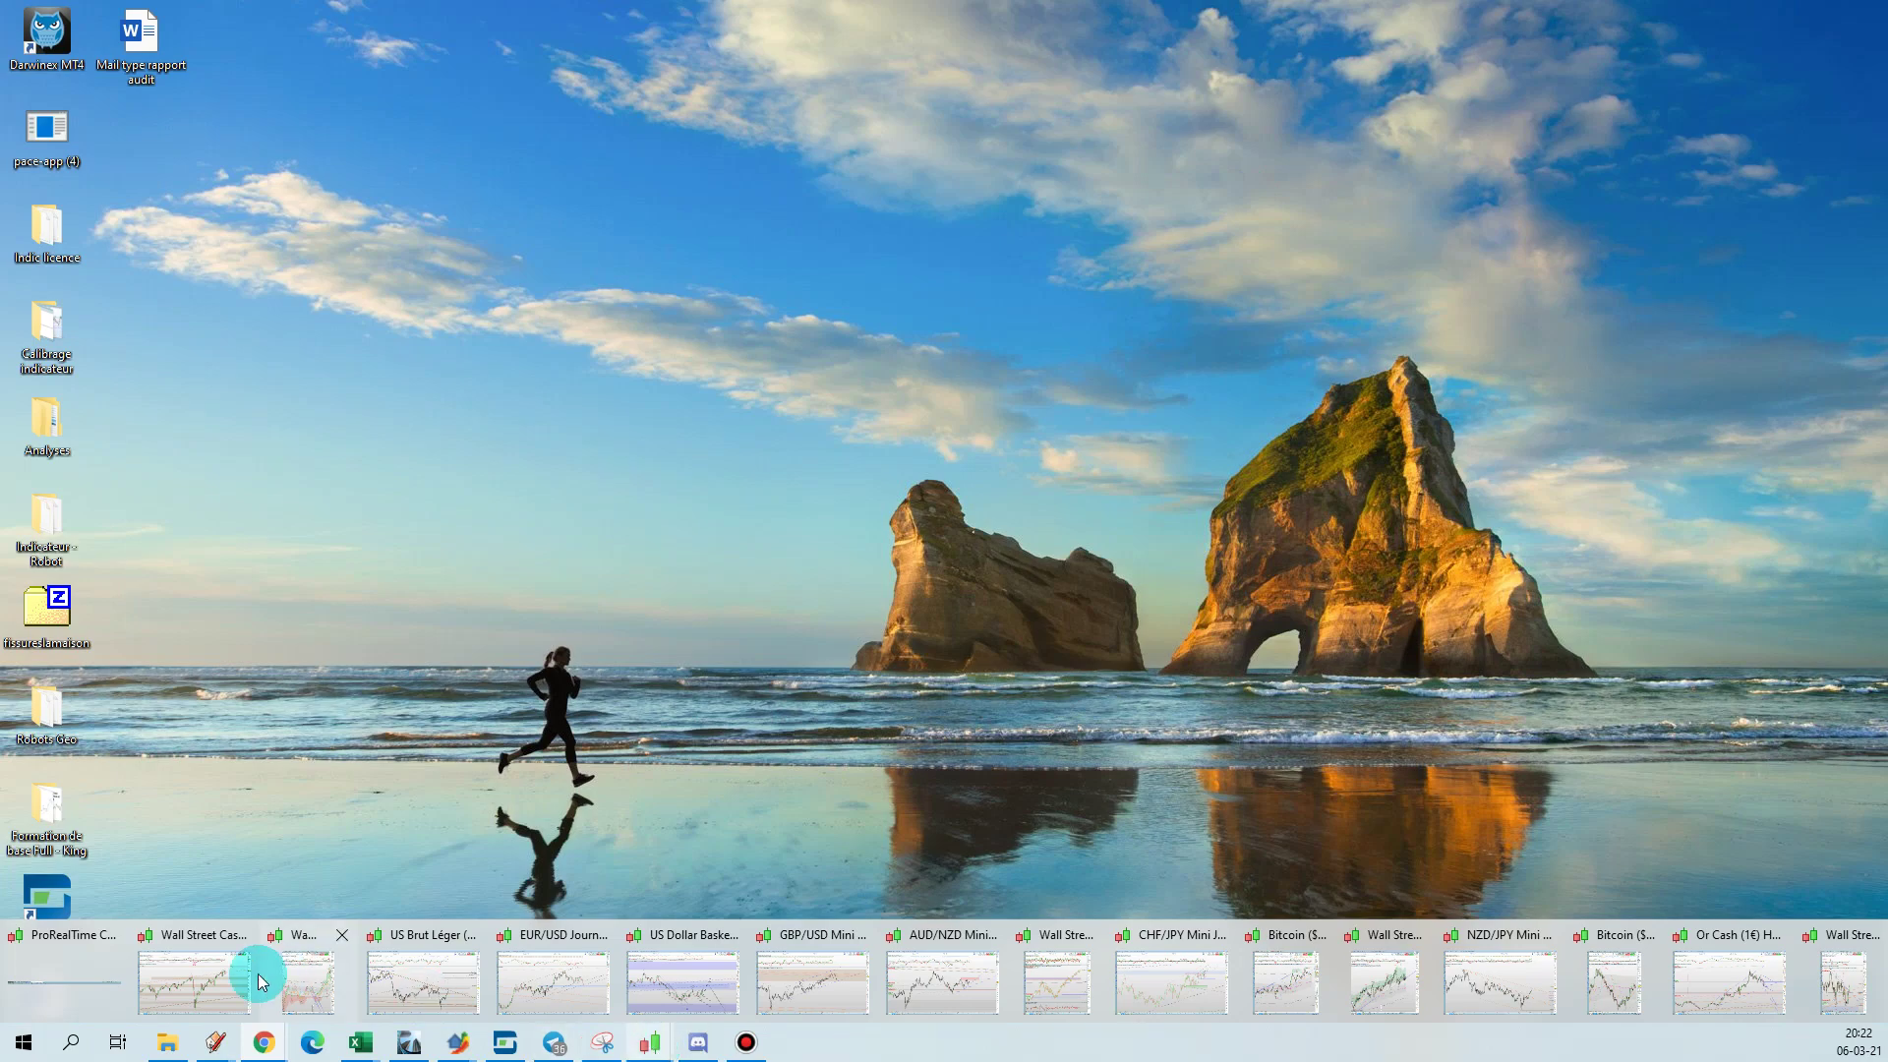
pyautogui.click(197, 978)
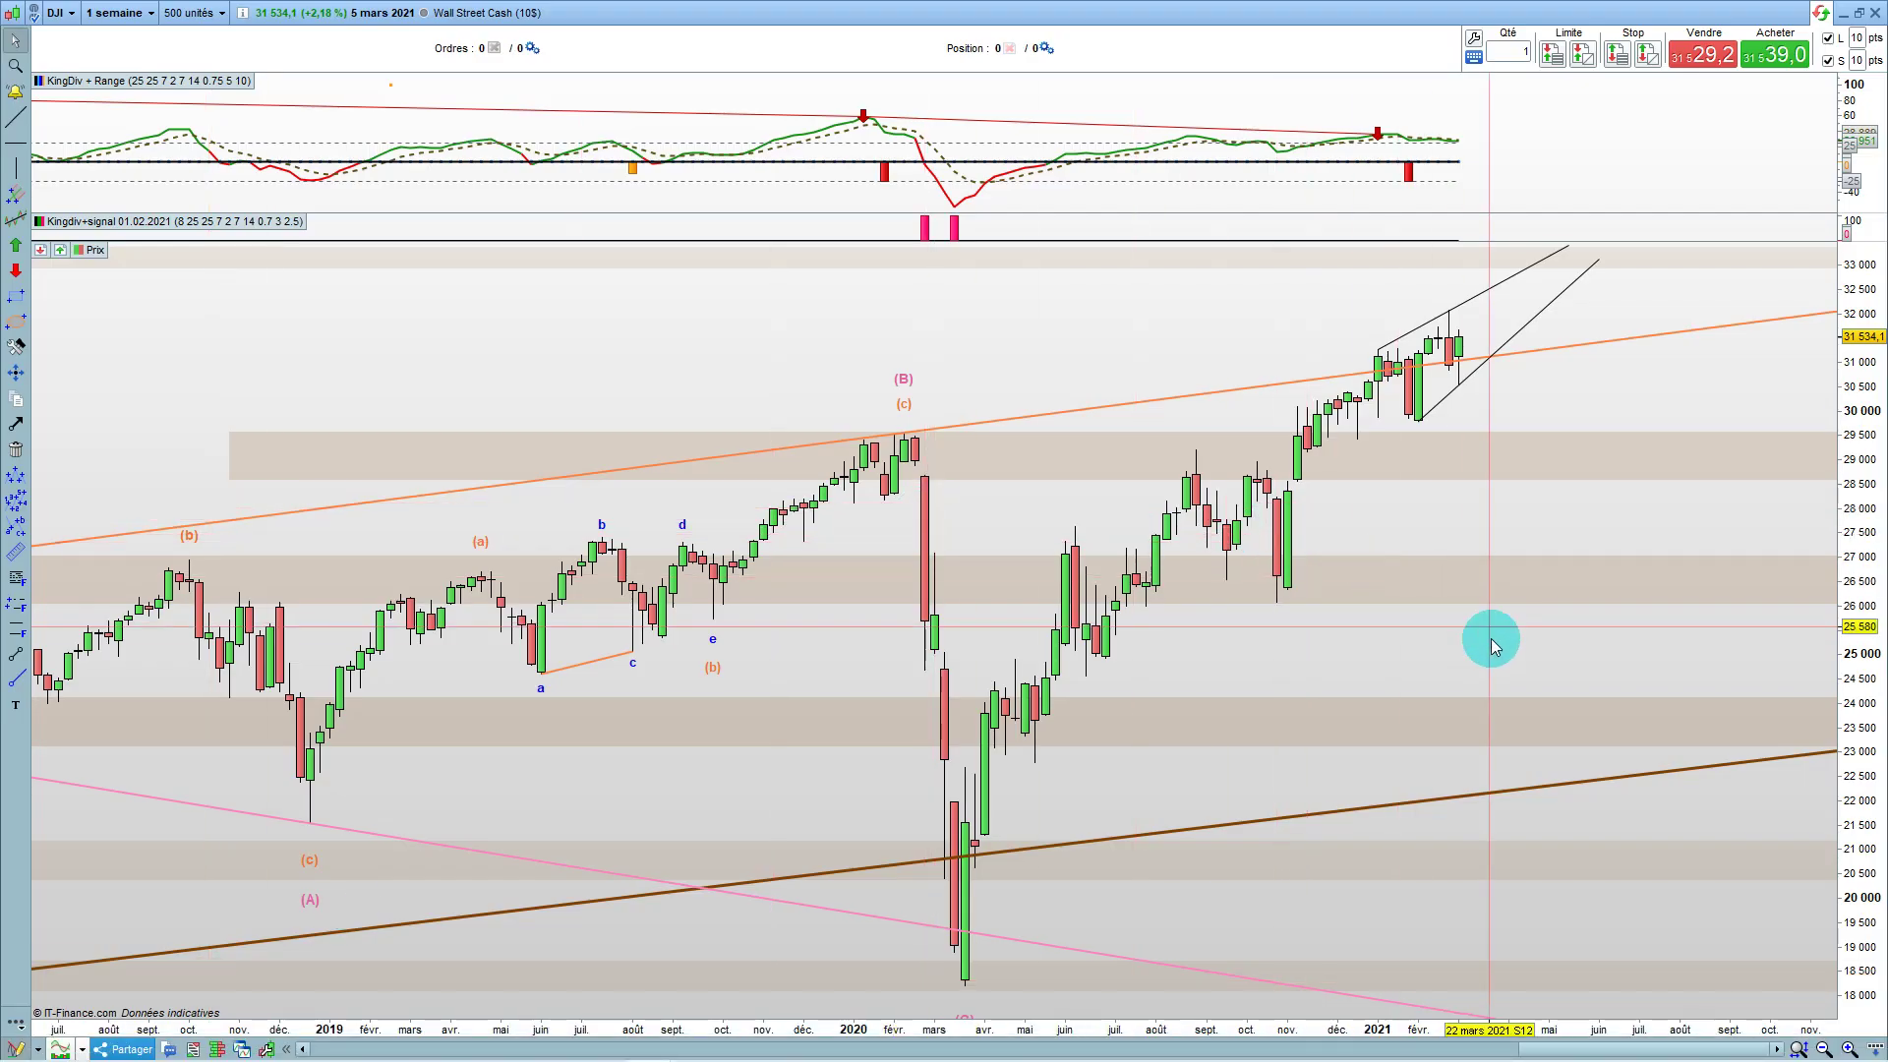
pyautogui.hscroll(3, 1395, 645)
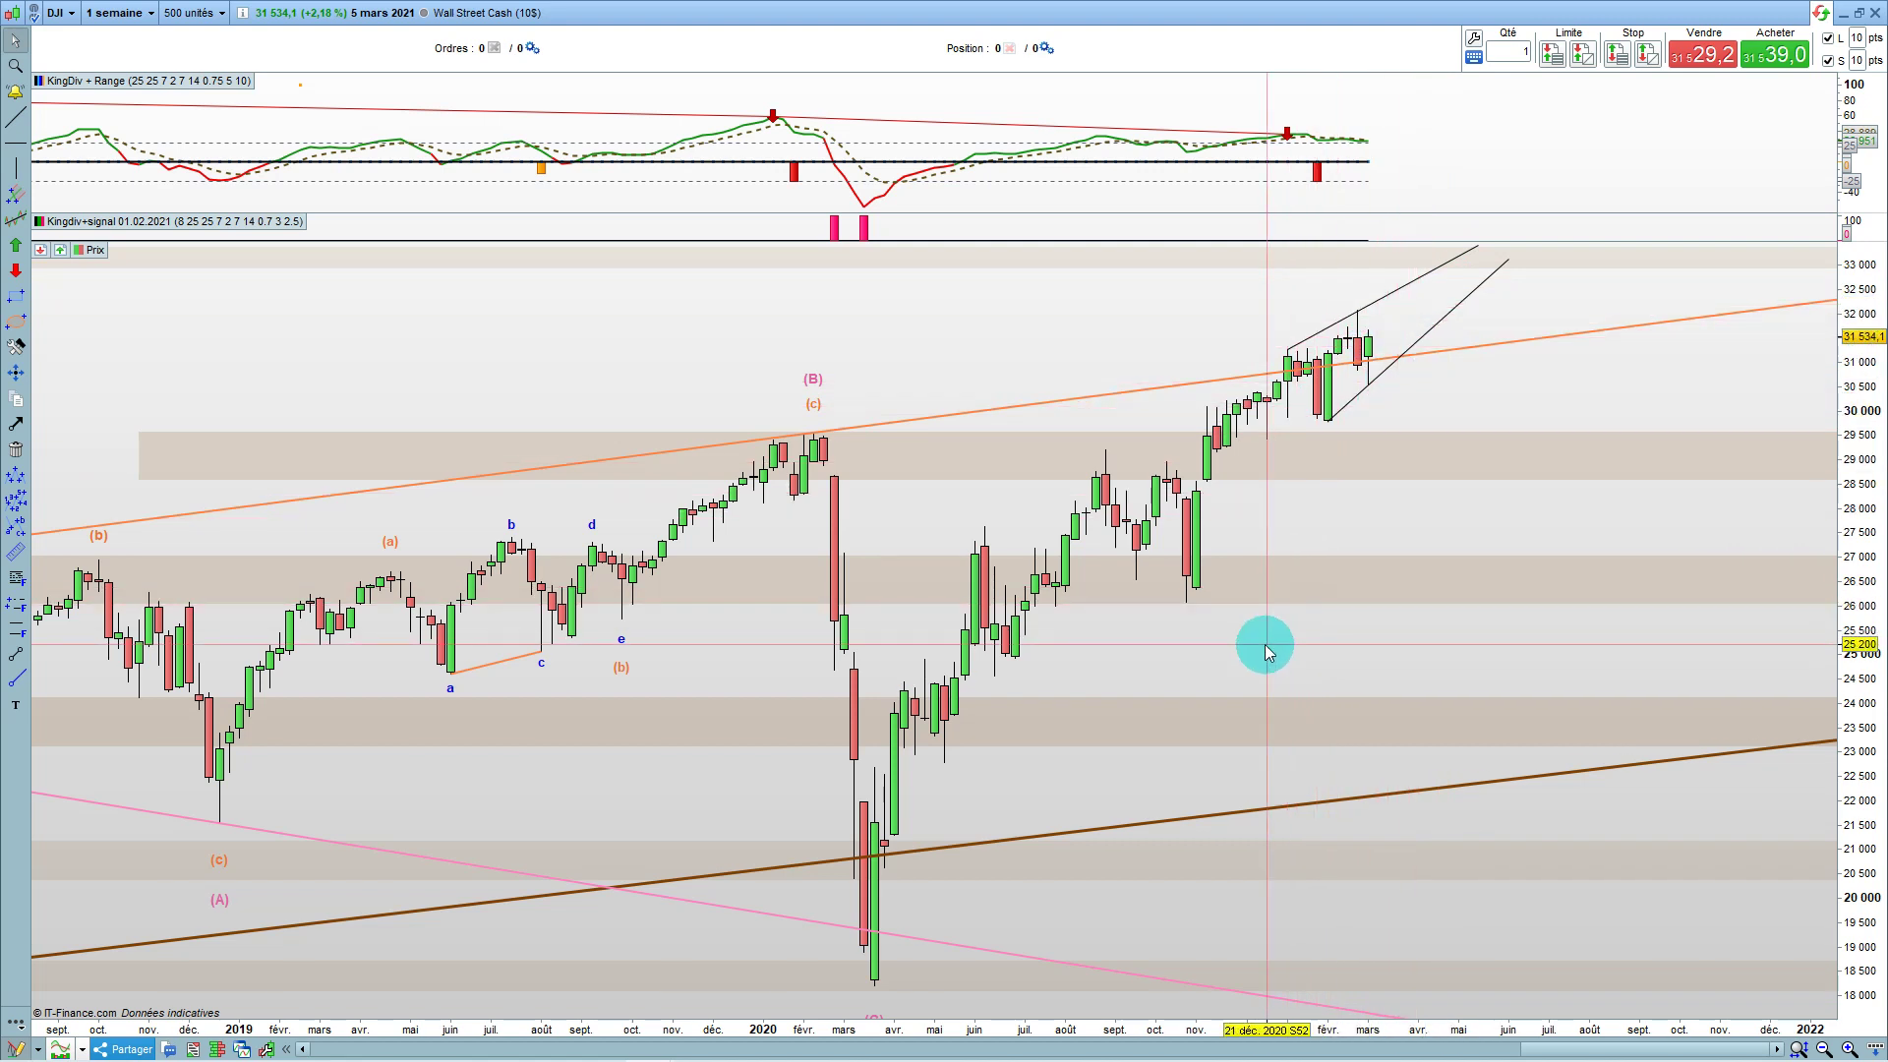
pyautogui.moveTo(1333, 539); pyautogui.dragTo(1294, 505)
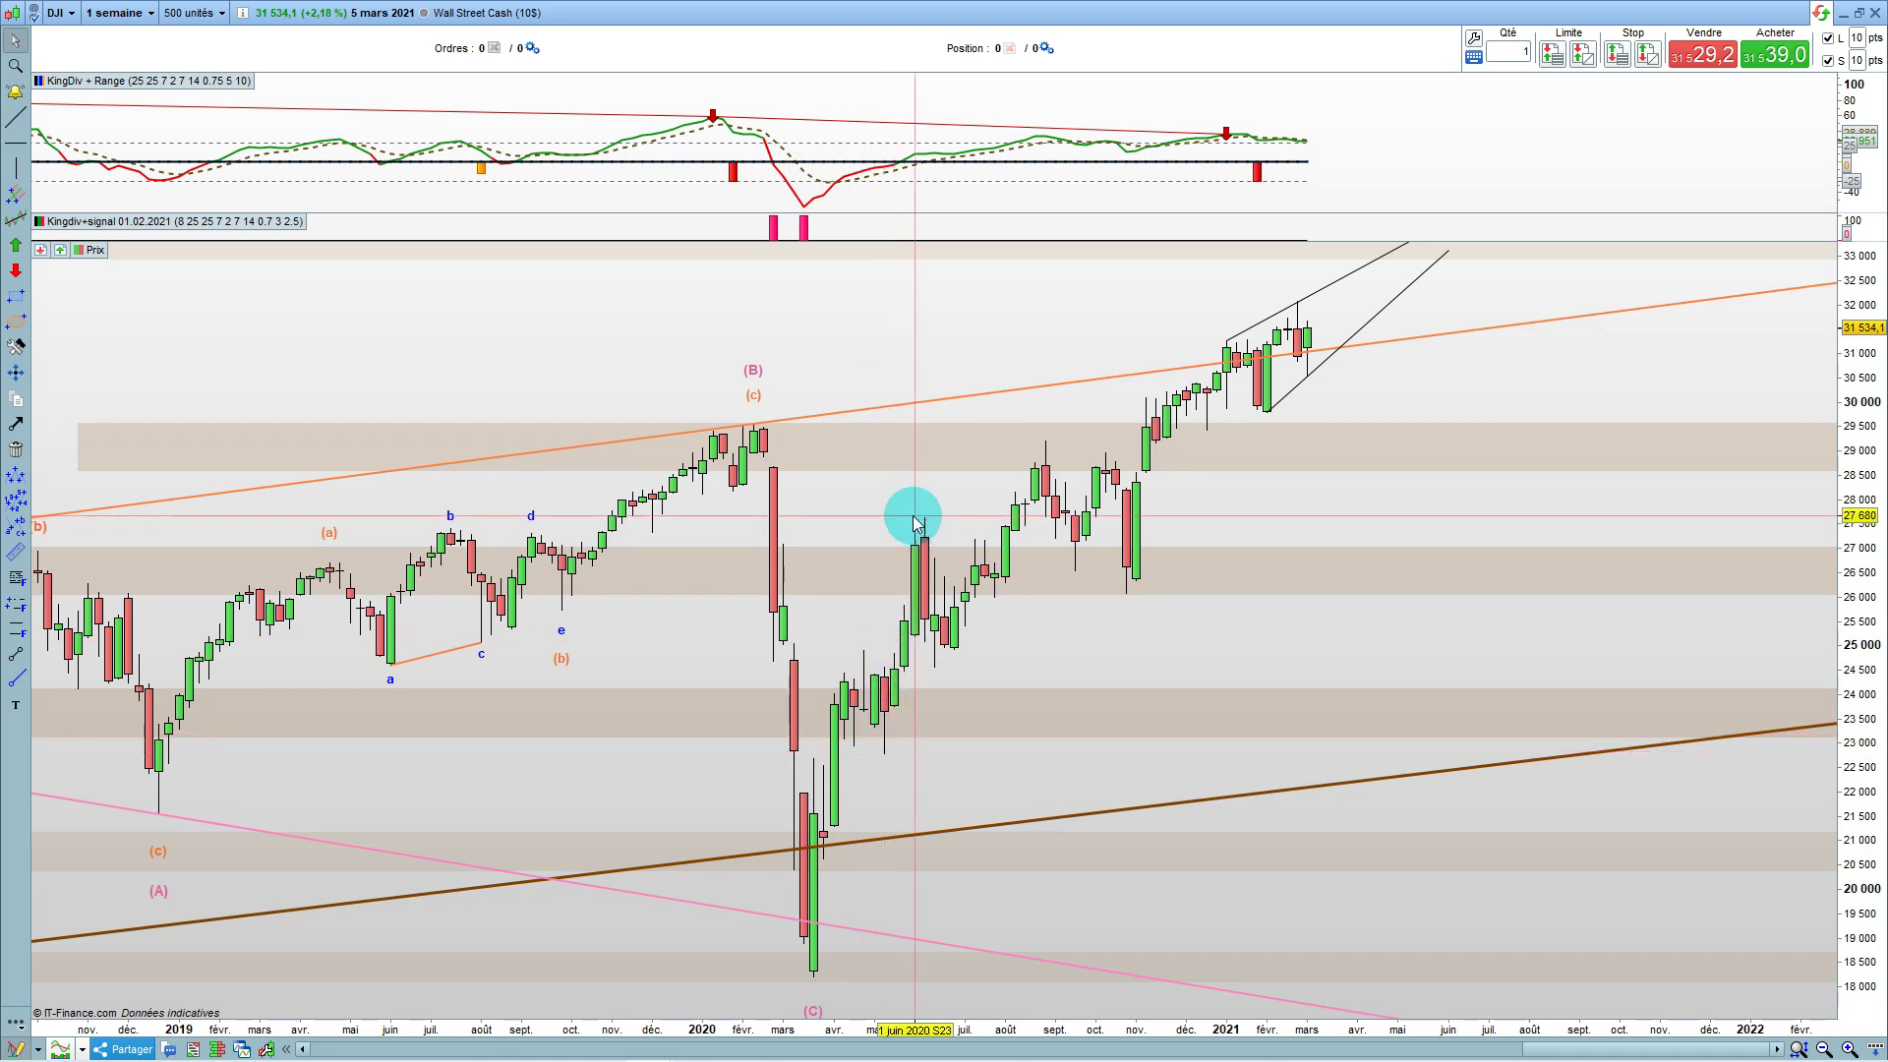
pyautogui.moveTo(932, 664)
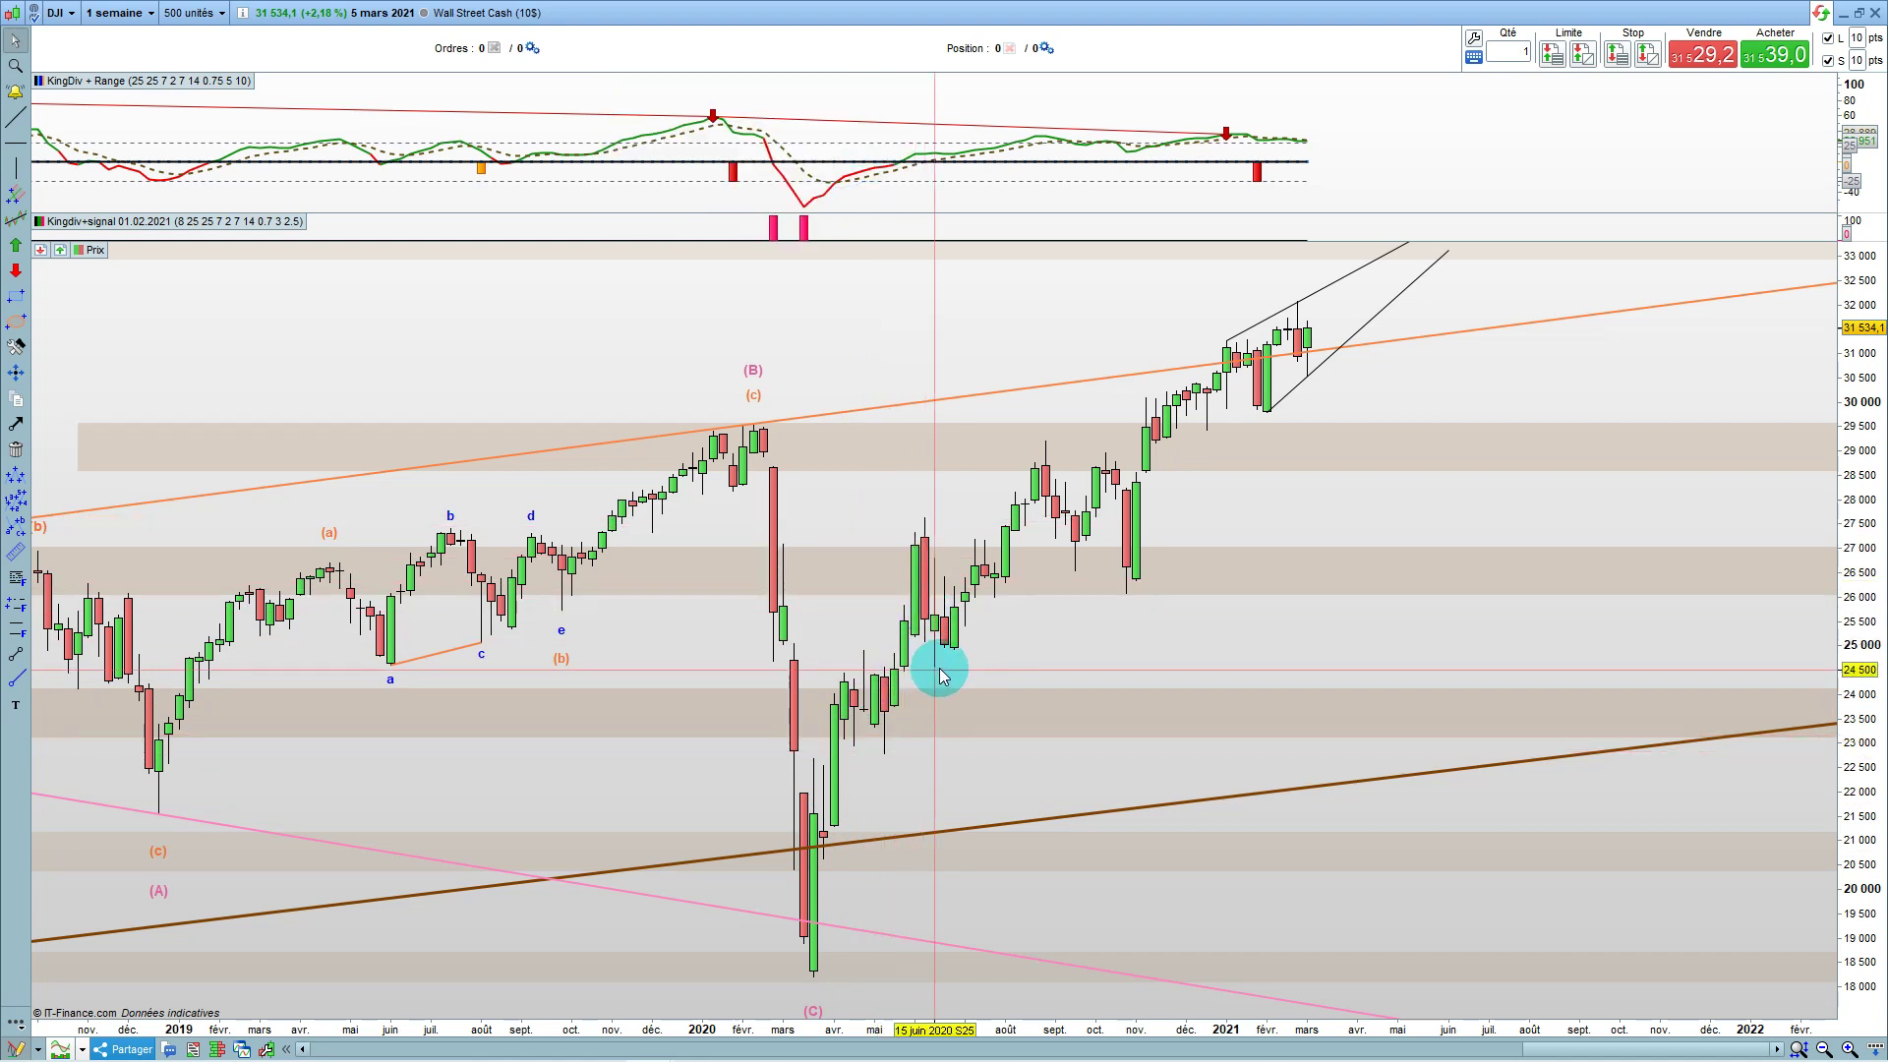
pyautogui.moveTo(915, 521)
pyautogui.mouseDown()
pyautogui.moveTo(959, 629)
pyautogui.moveTo(1088, 504)
pyautogui.moveTo(1126, 601)
pyautogui.moveTo(1167, 421)
pyautogui.moveTo(1252, 370)
pyautogui.moveTo(1268, 315)
pyautogui.moveTo(1326, 296)
pyautogui.moveTo(1193, 333)
pyautogui.moveTo(1167, 379)
pyautogui.moveTo(1328, 290)
pyautogui.moveTo(1213, 350)
pyautogui.moveTo(1298, 380)
pyautogui.moveTo(1272, 400)
pyautogui.moveTo(1268, 367)
pyautogui.moveTo(1331, 295)
pyautogui.moveTo(1319, 316)
pyautogui.moveTo(1213, 85)
pyautogui.moveTo(1212, 187)
pyautogui.mouseUp()
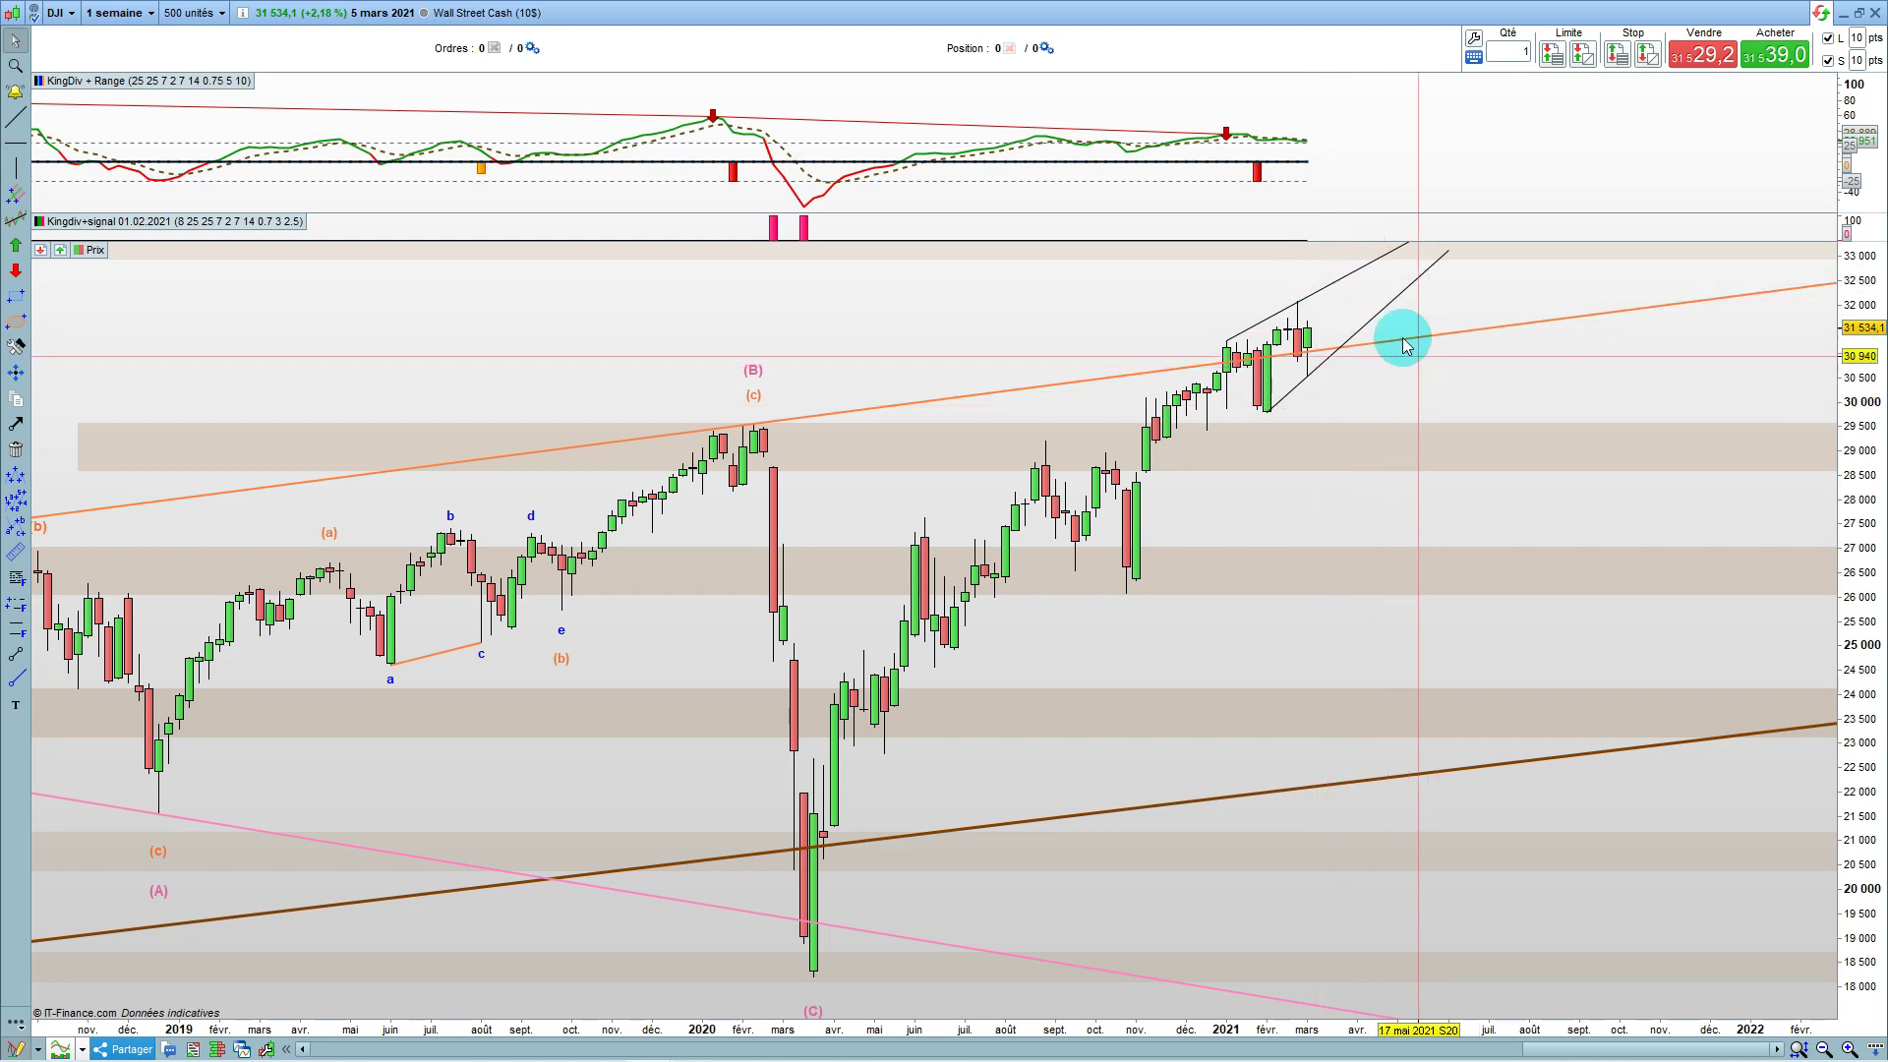
pyautogui.scroll(1, 1298, 334)
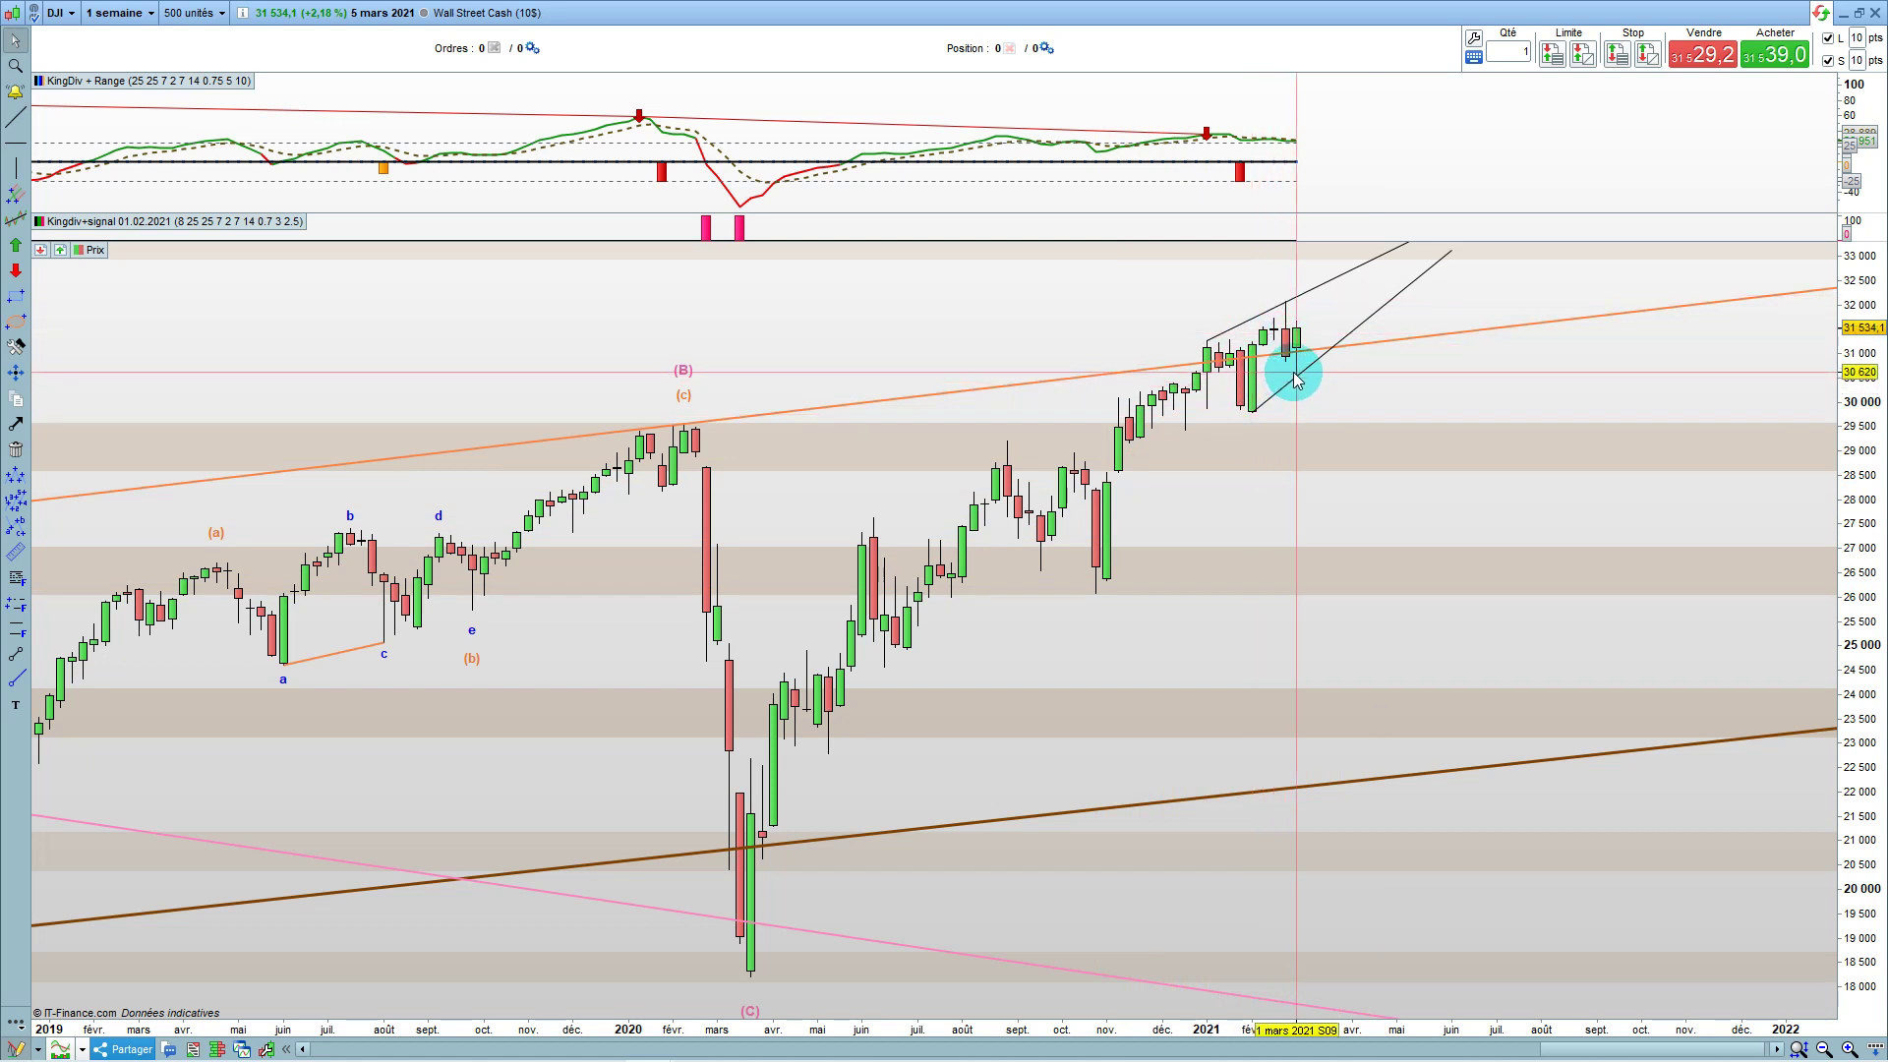
# - Draw a blue trendline sloping down to the right from the January 2021 candles
pyautogui.click(15, 678)
pyautogui.moveTo(1198, 346)
pyautogui.mouseDown()
pyautogui.moveTo(1231, 319)
pyautogui.moveTo(1296, 378)
pyautogui.mouseUp()
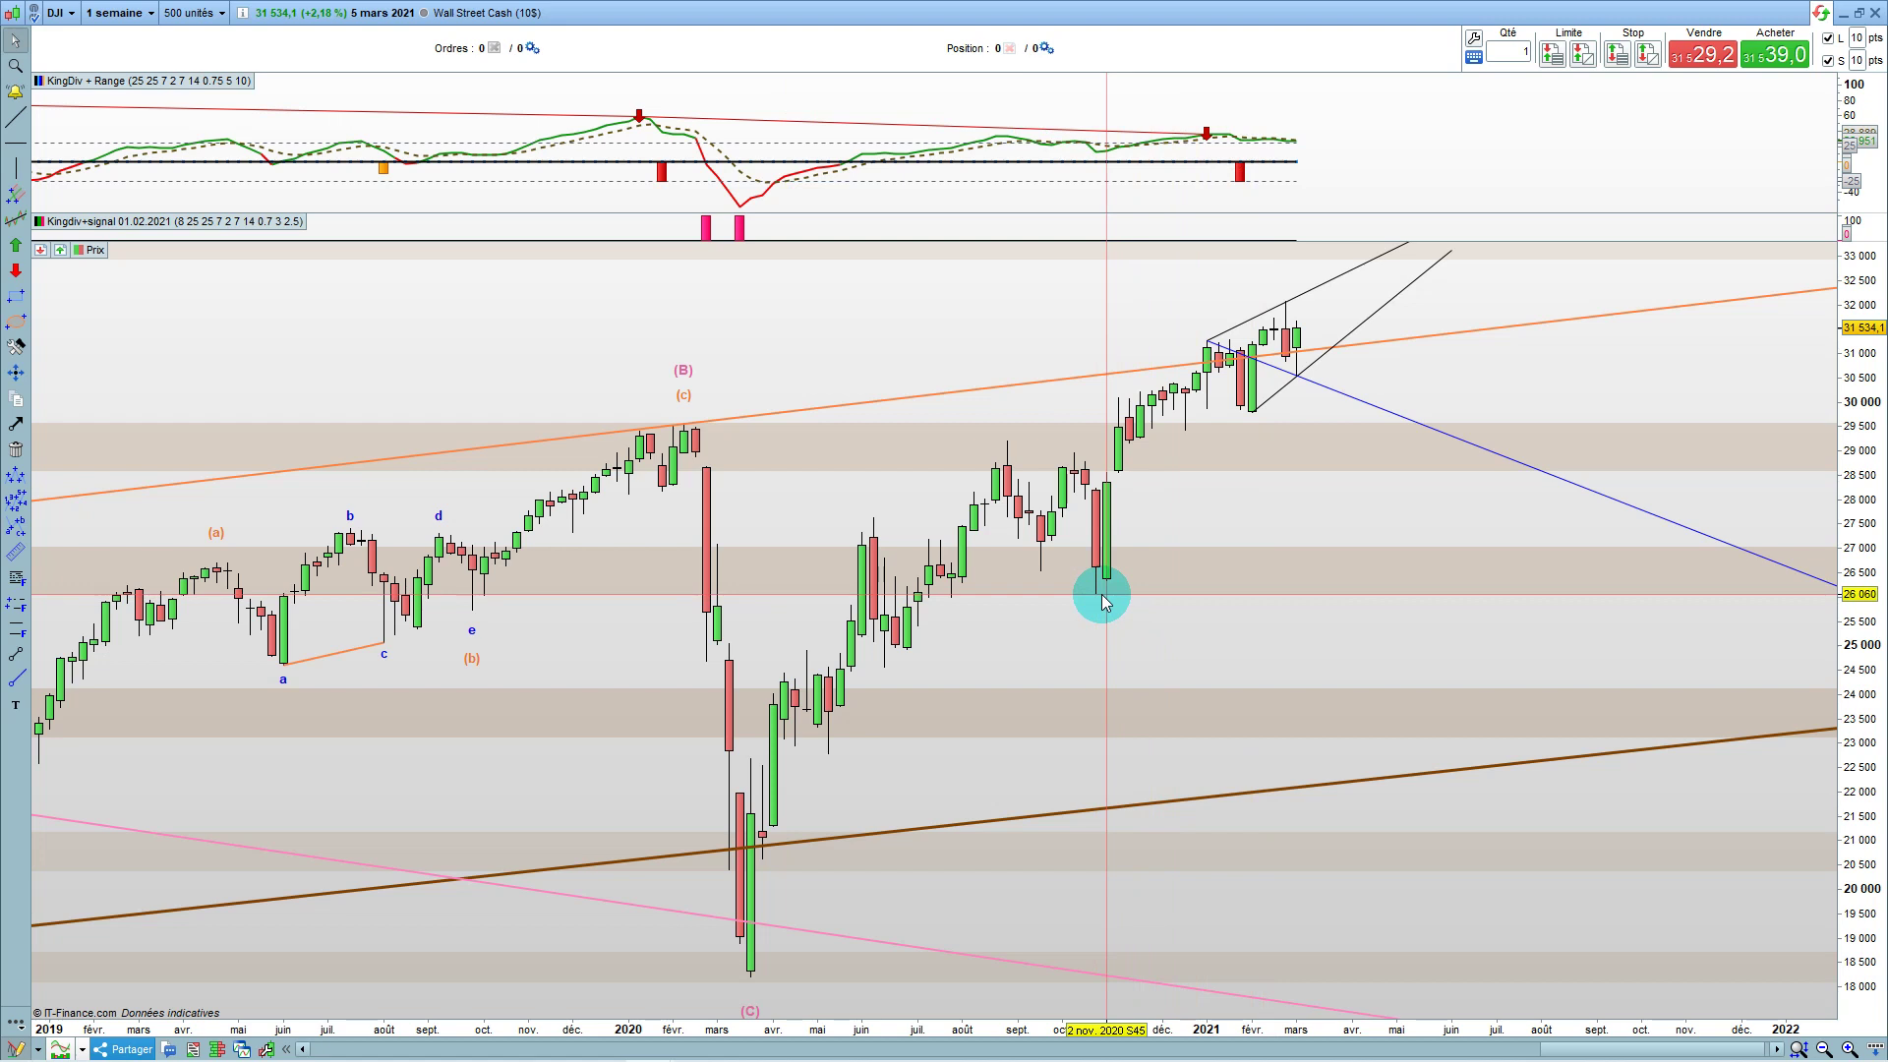
# - Draw a Fibonacci retracement from the March 2020 low (18 209,8) to 32 420, then switch to Excel
pyautogui.click(16, 578)
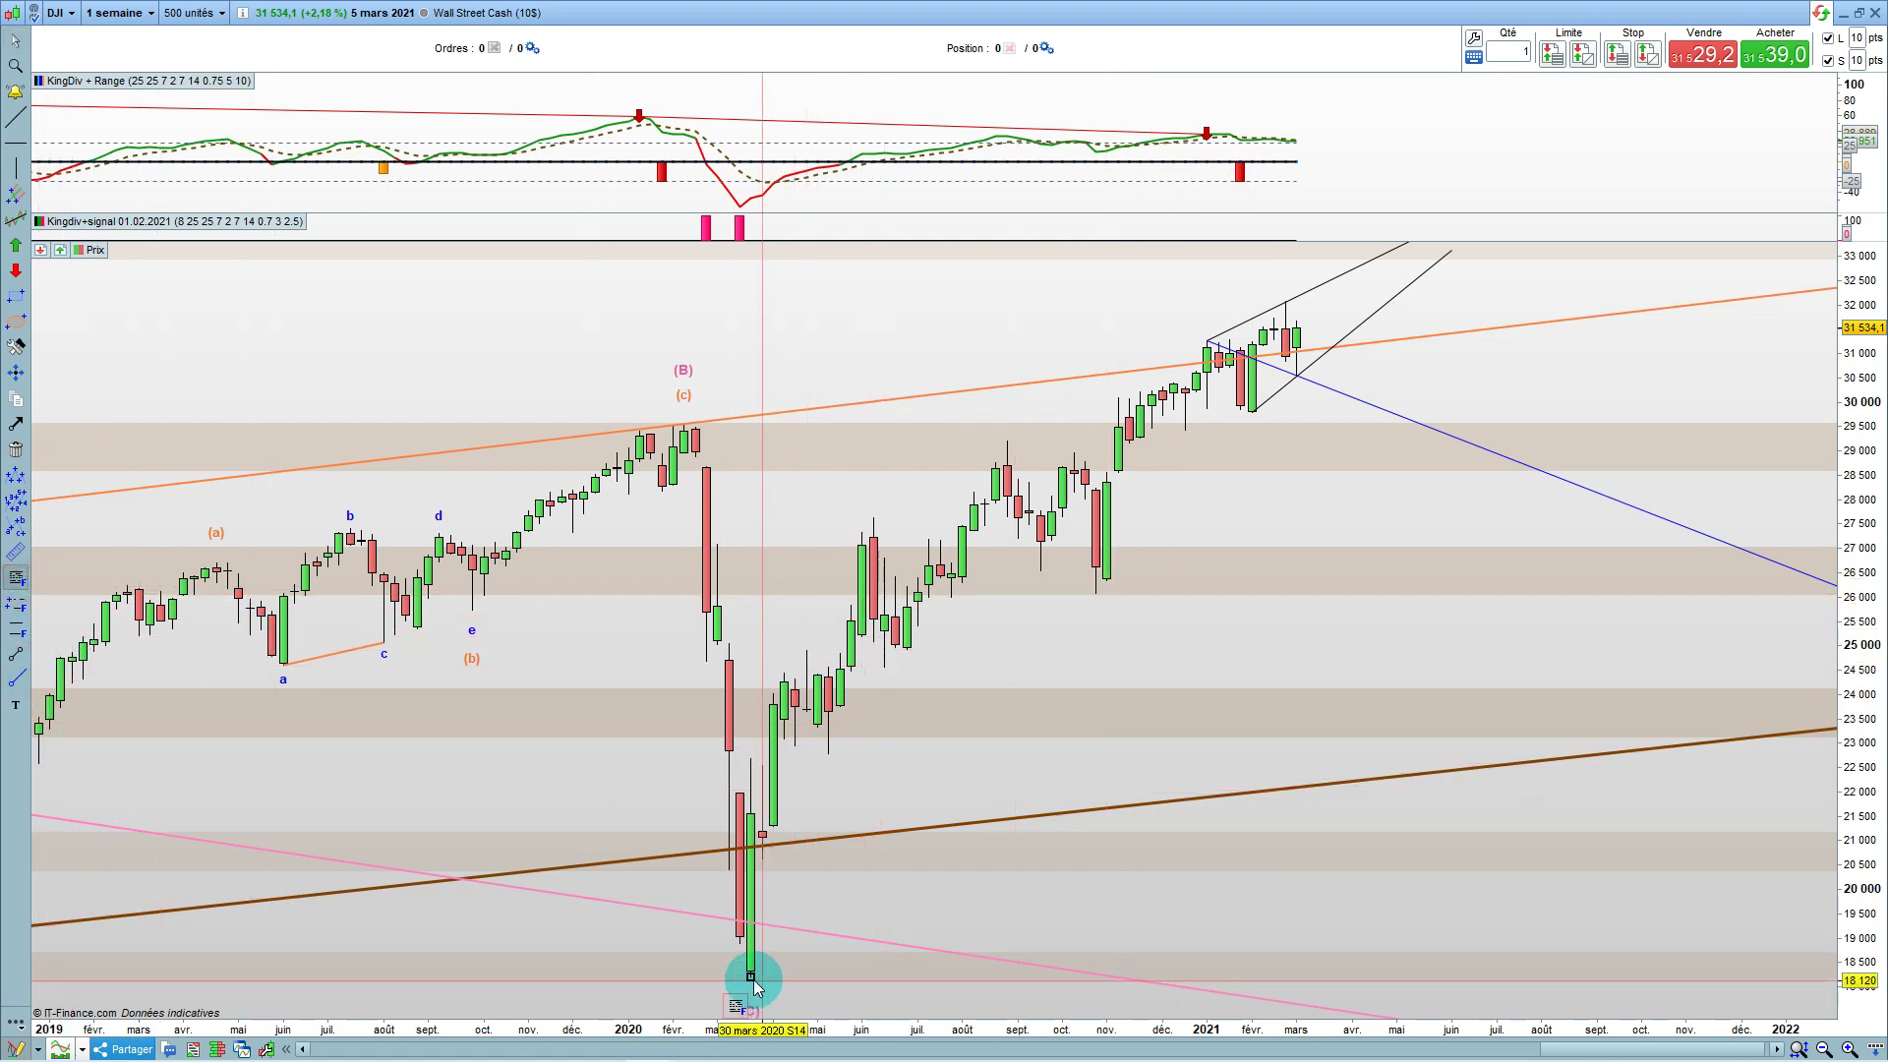
pyautogui.moveTo(751, 976); pyautogui.dragTo(1321, 287)
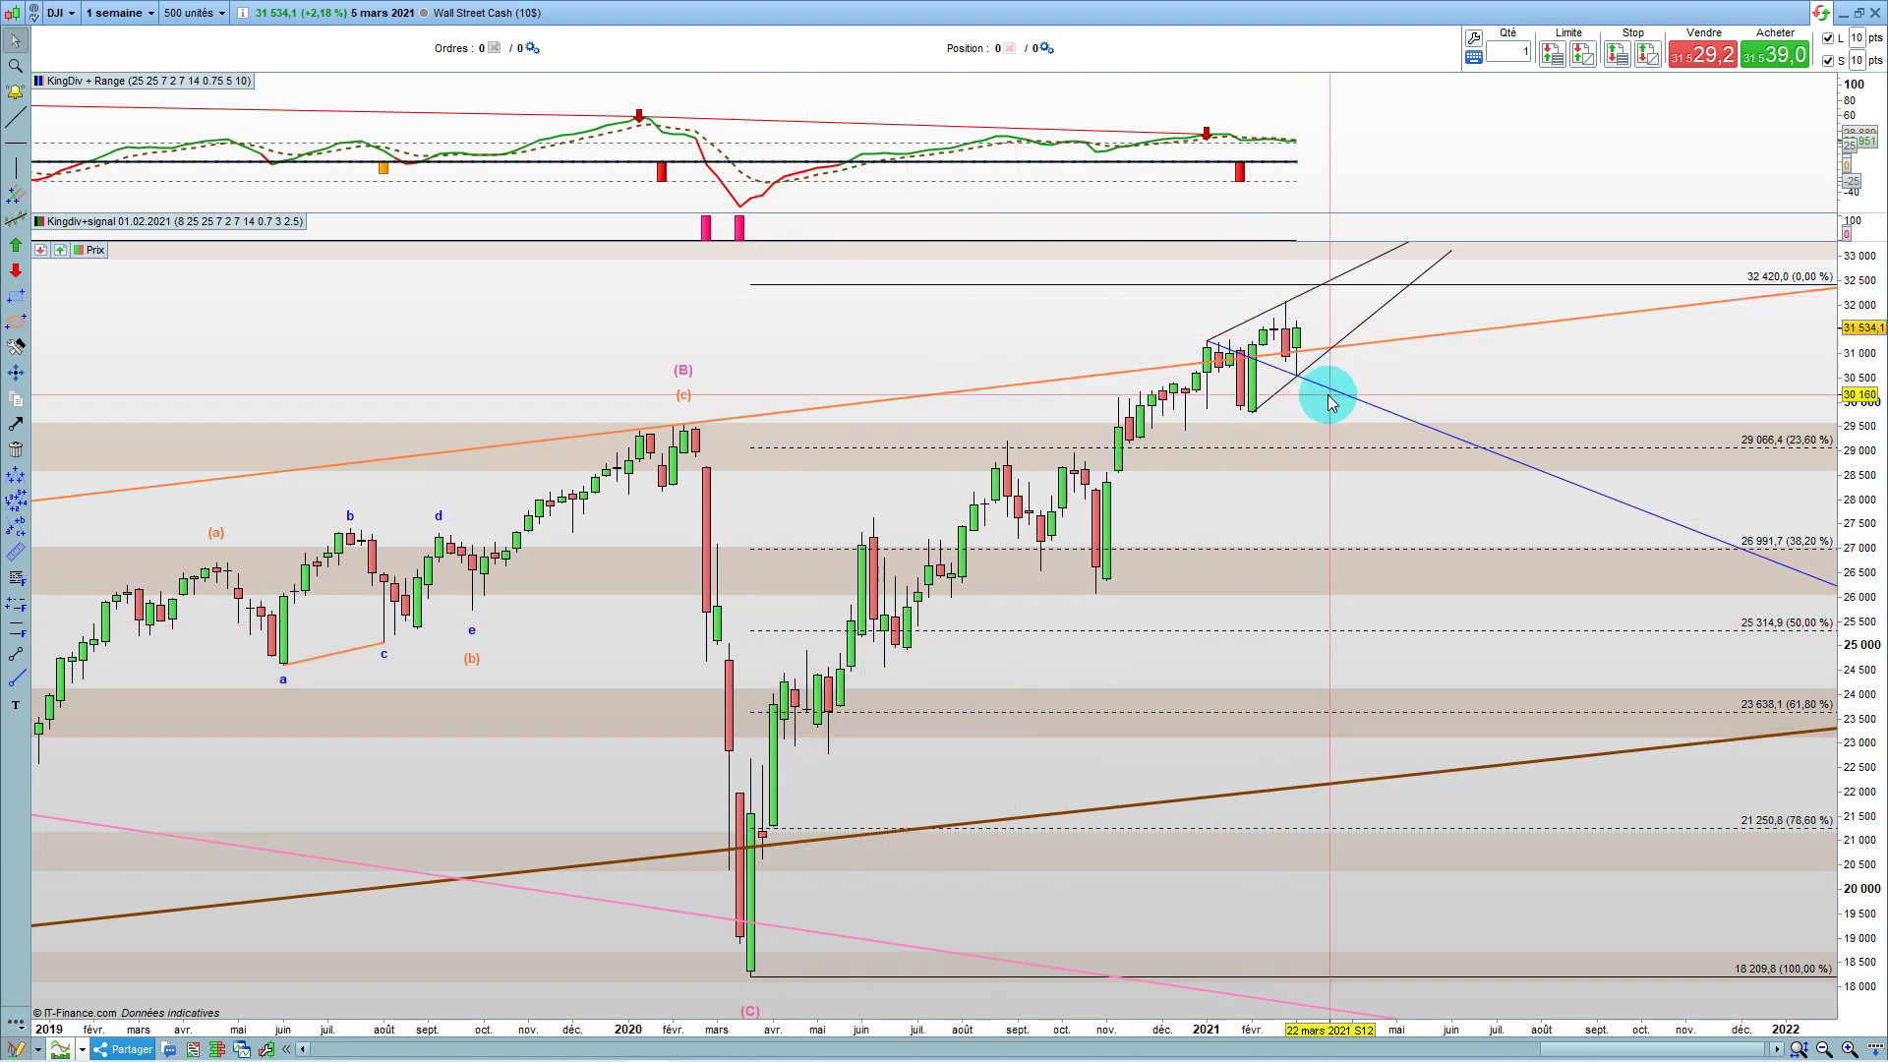
pyautogui.moveTo(1409, 386)
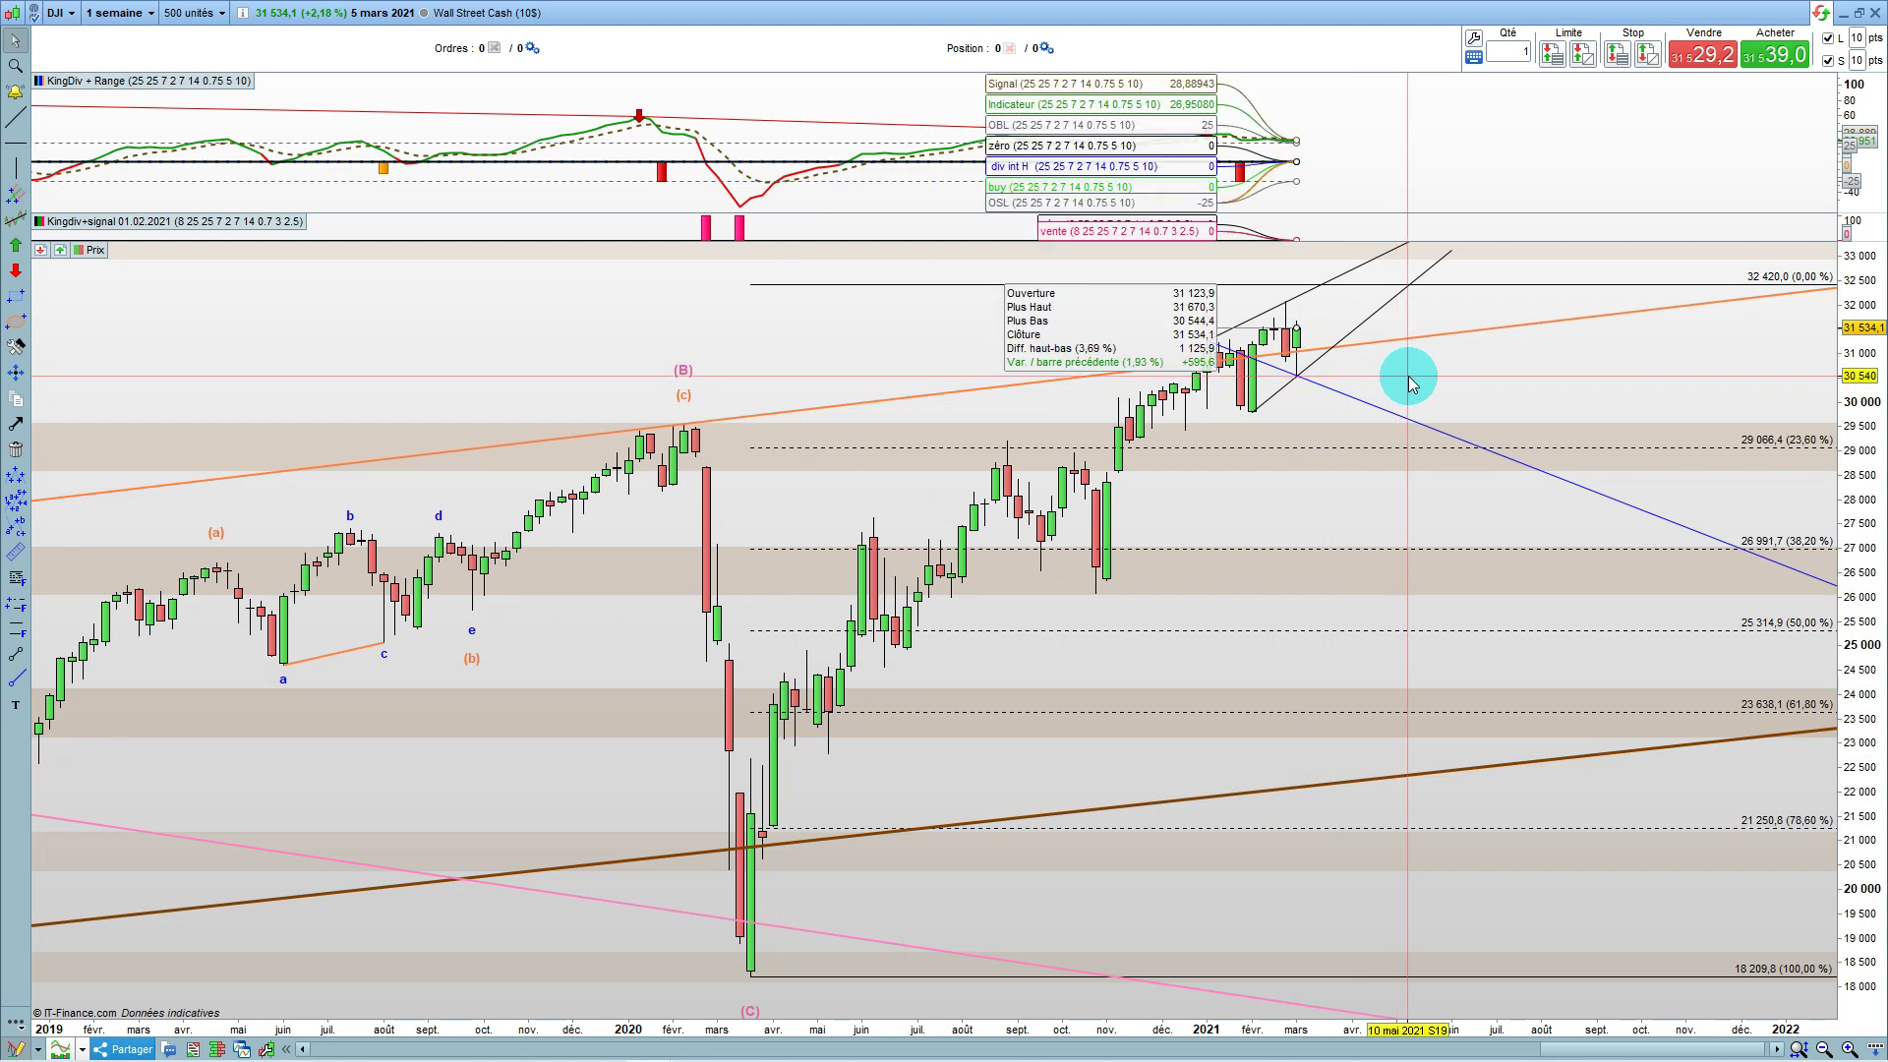
pyautogui.click(1410, 382)
pyautogui.hotkey('alt', 'Tab')
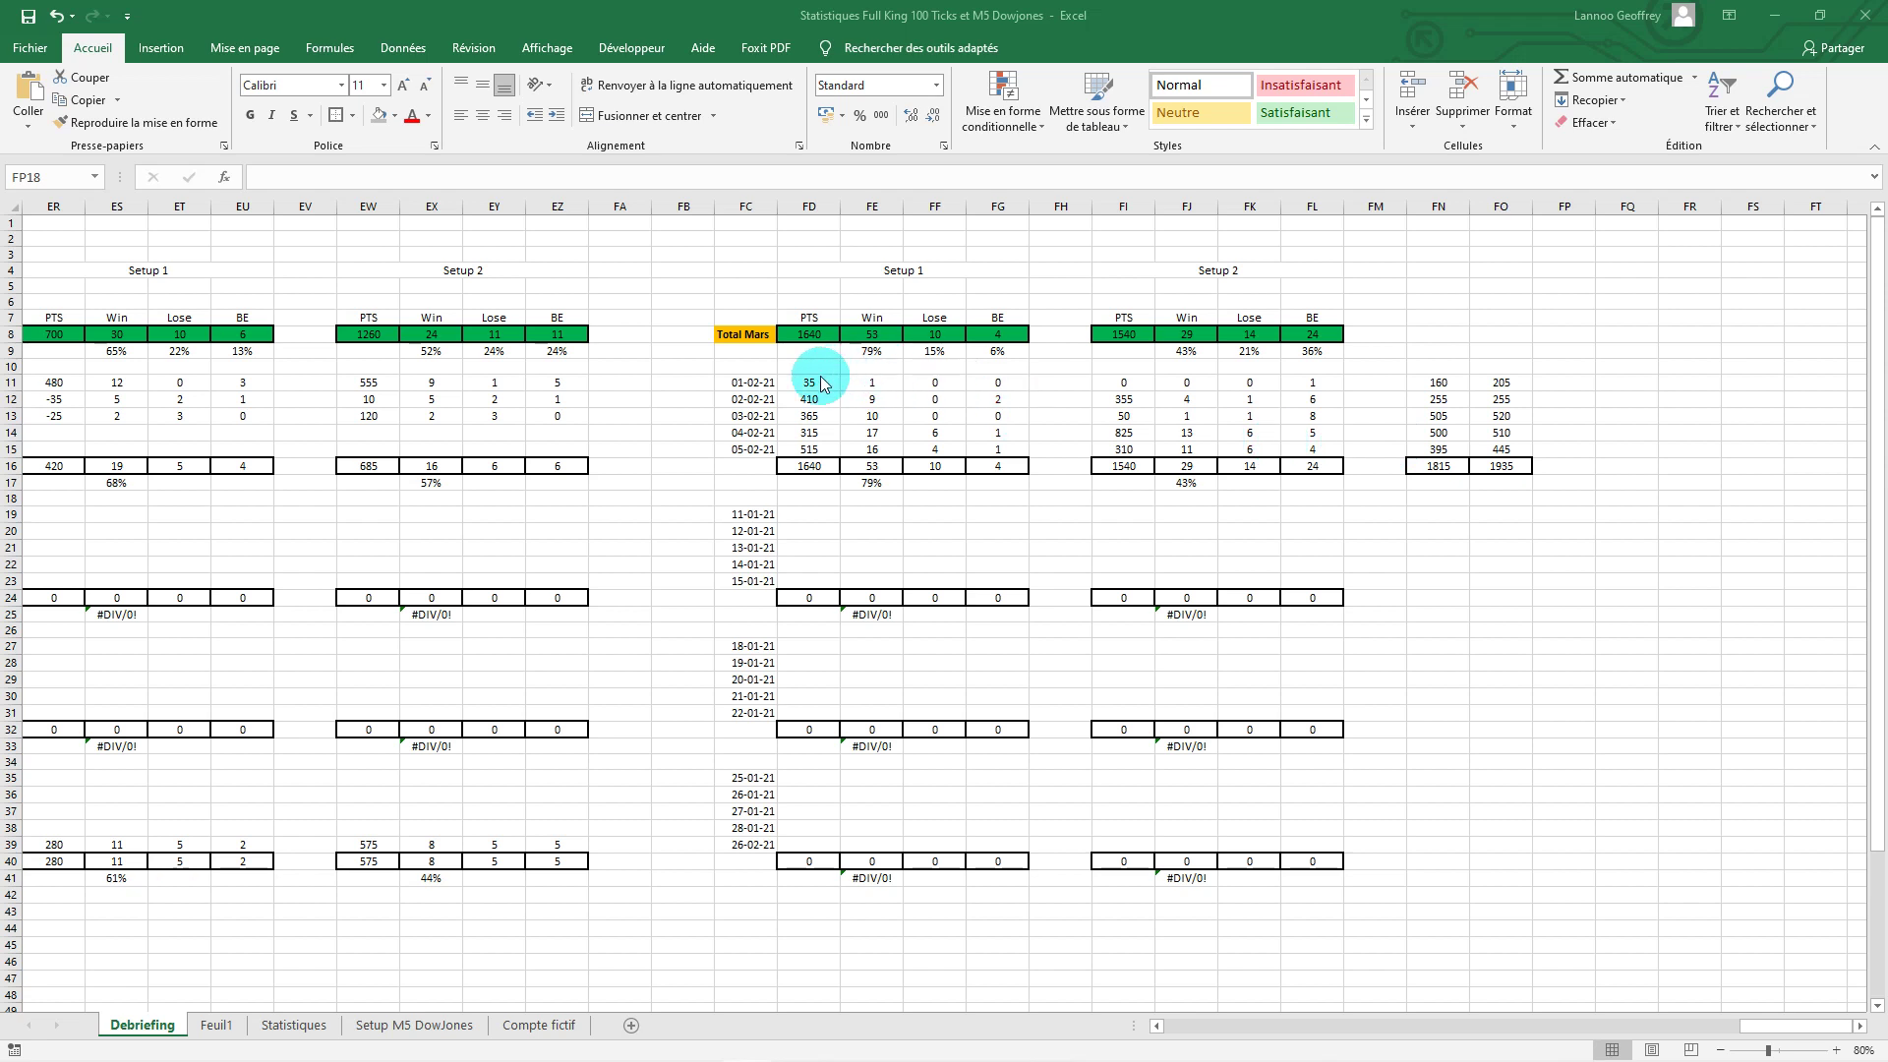
pyautogui.click(809, 468)
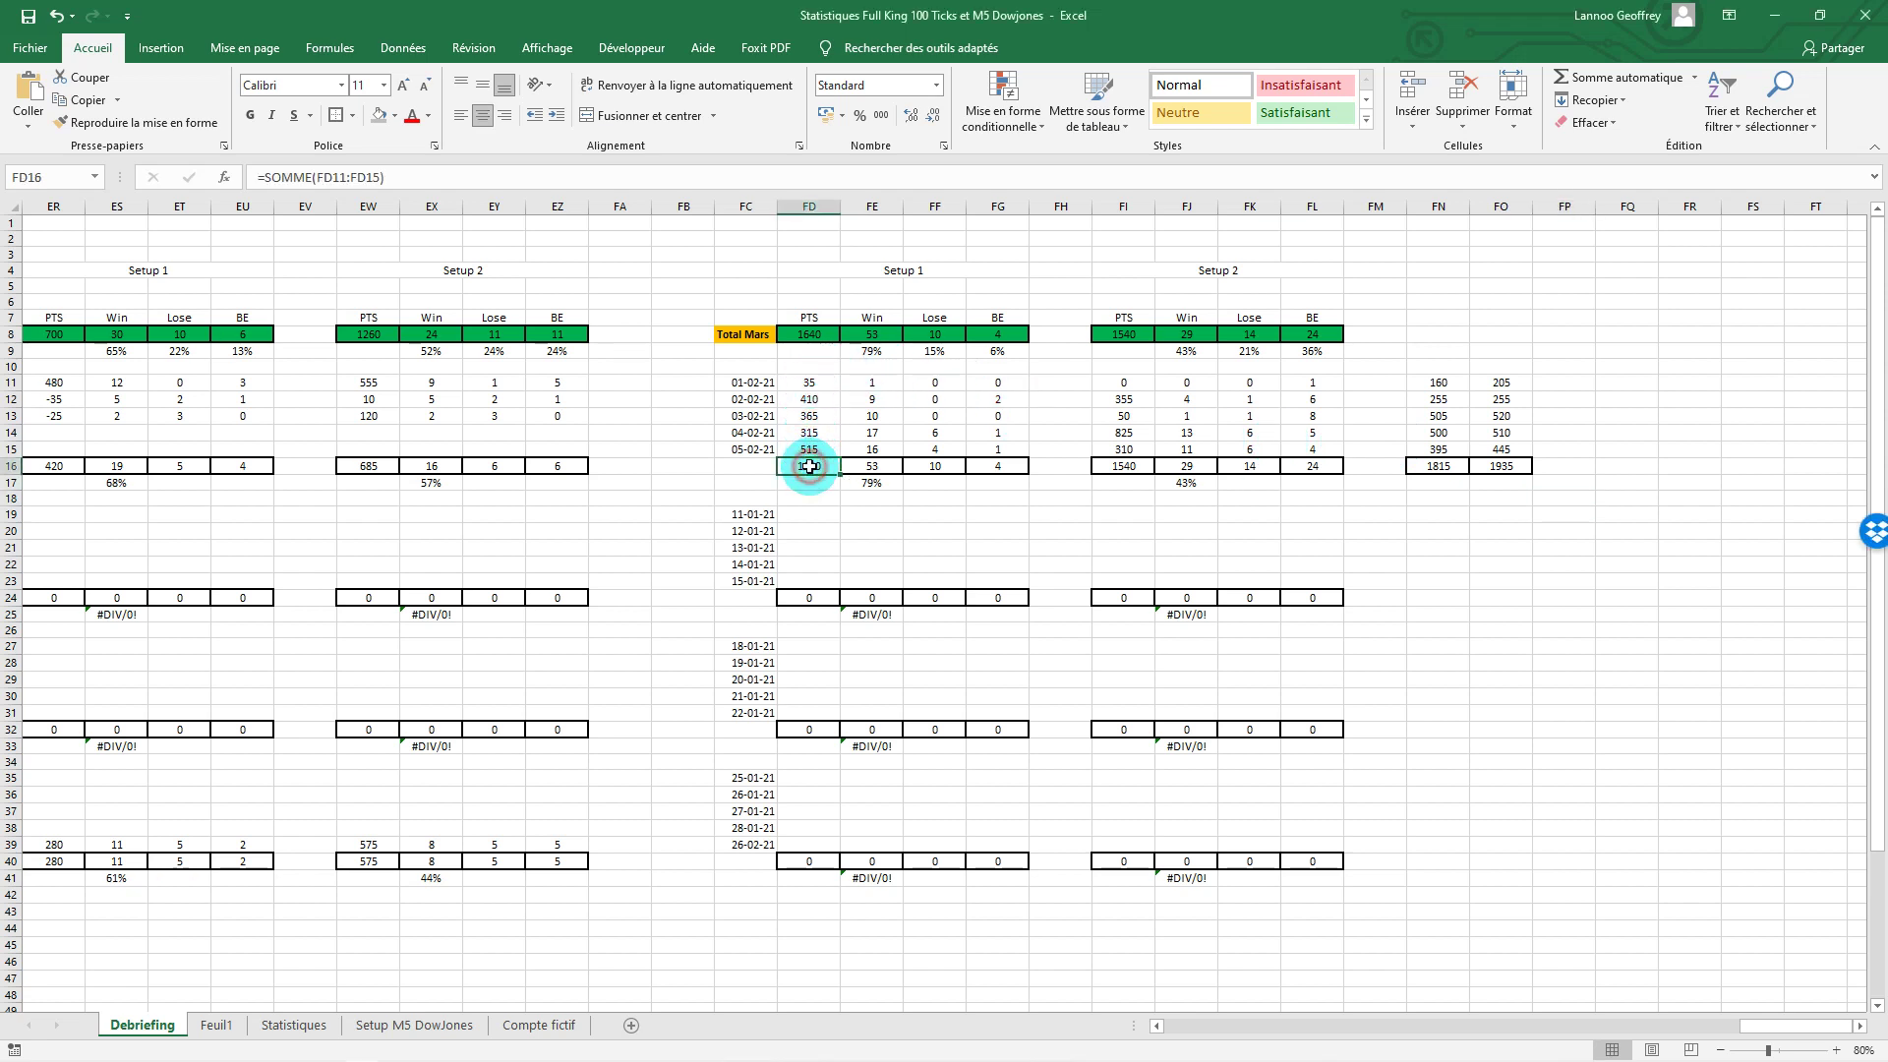
pyautogui.keyDown('ctrl'); pyautogui.click(1118, 465); pyautogui.keyUp('ctrl')
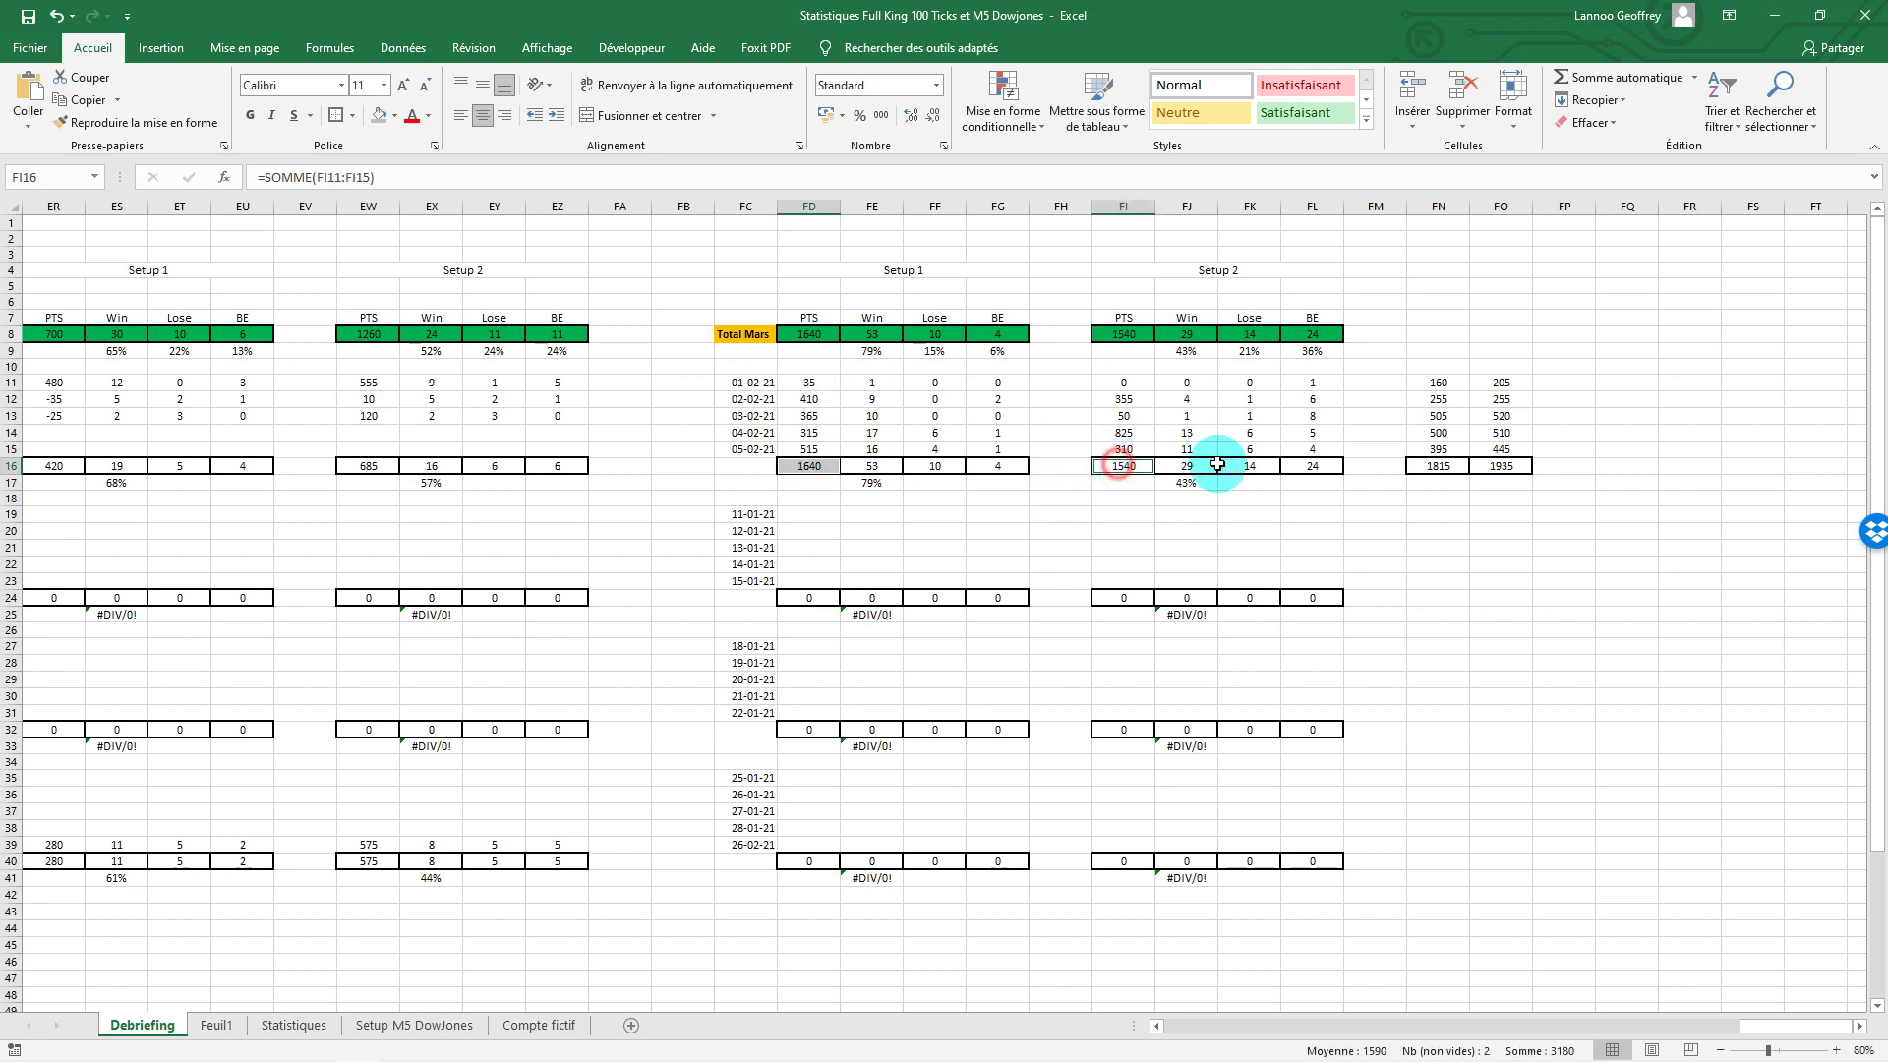
pyautogui.keyDown('ctrl'); pyautogui.click(1438, 465); pyautogui.keyUp('ctrl')
pyautogui.keyDown('ctrl'); pyautogui.click(1501, 465); pyautogui.keyUp('ctrl')
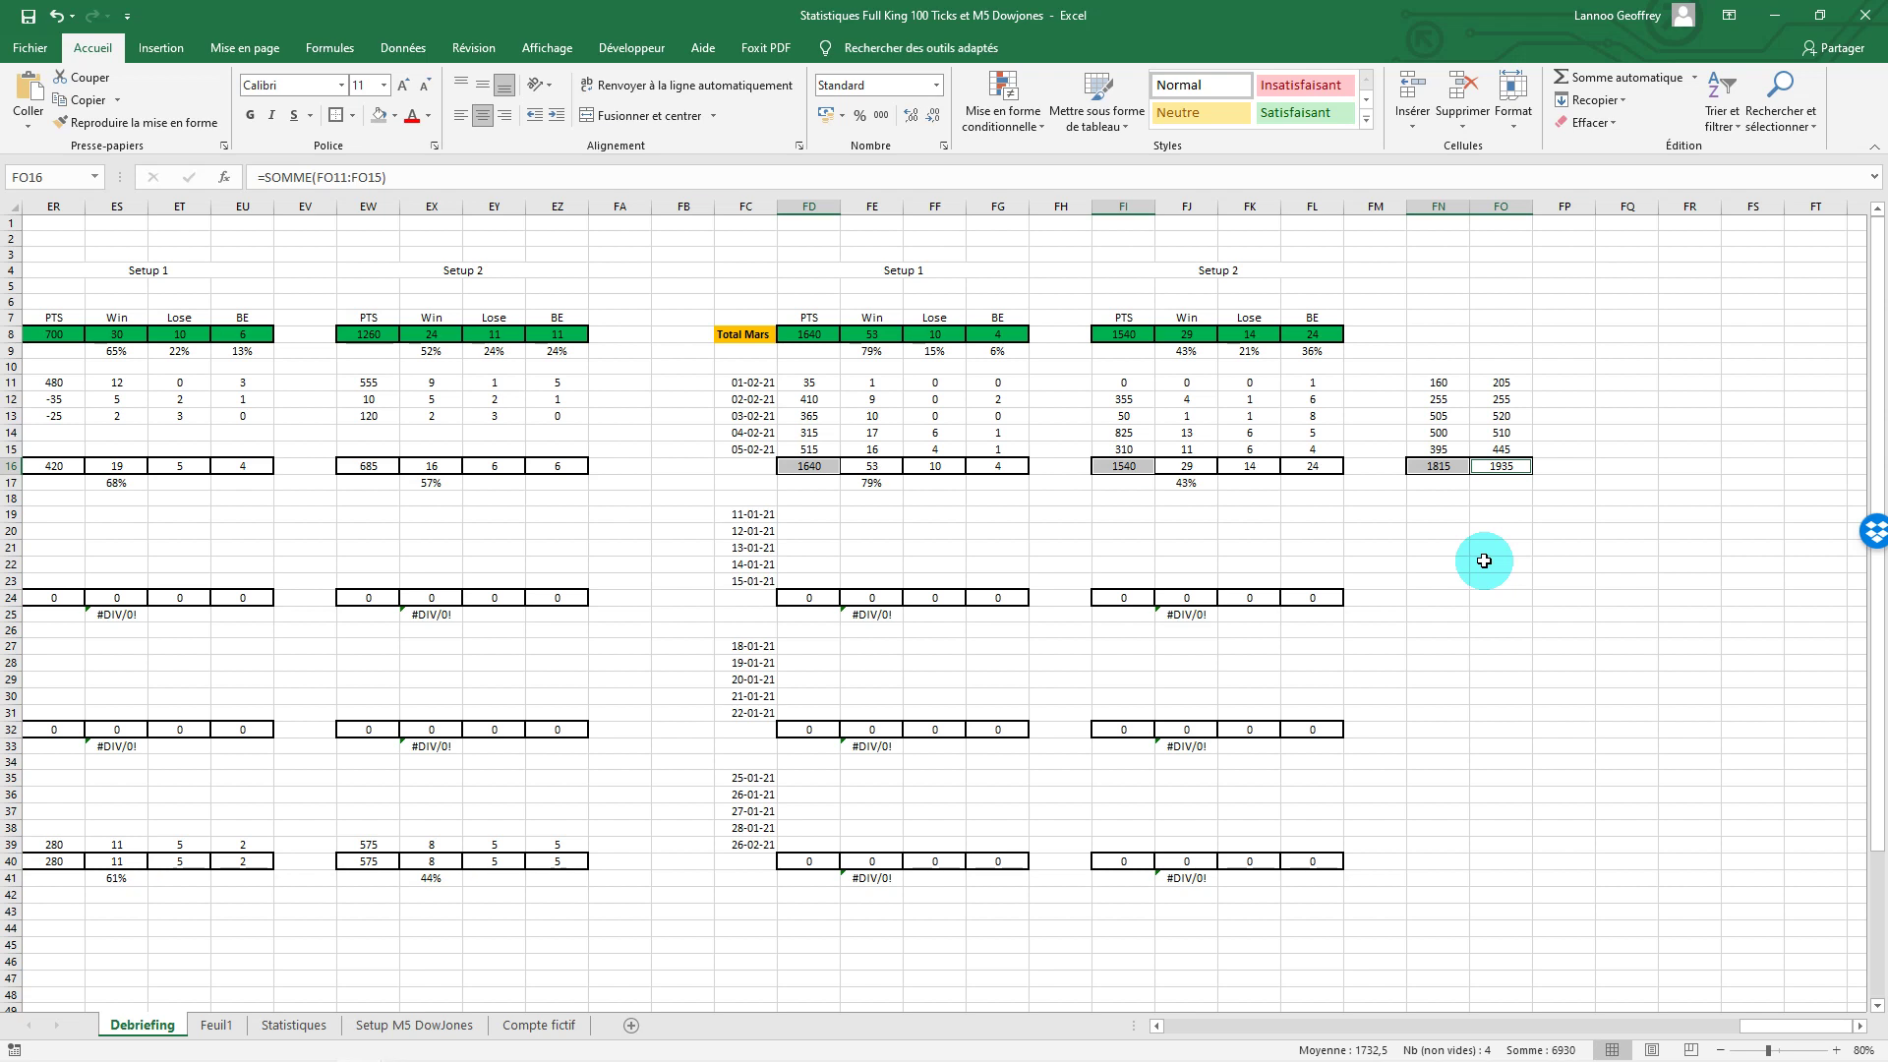
pyautogui.click(1372, 531)
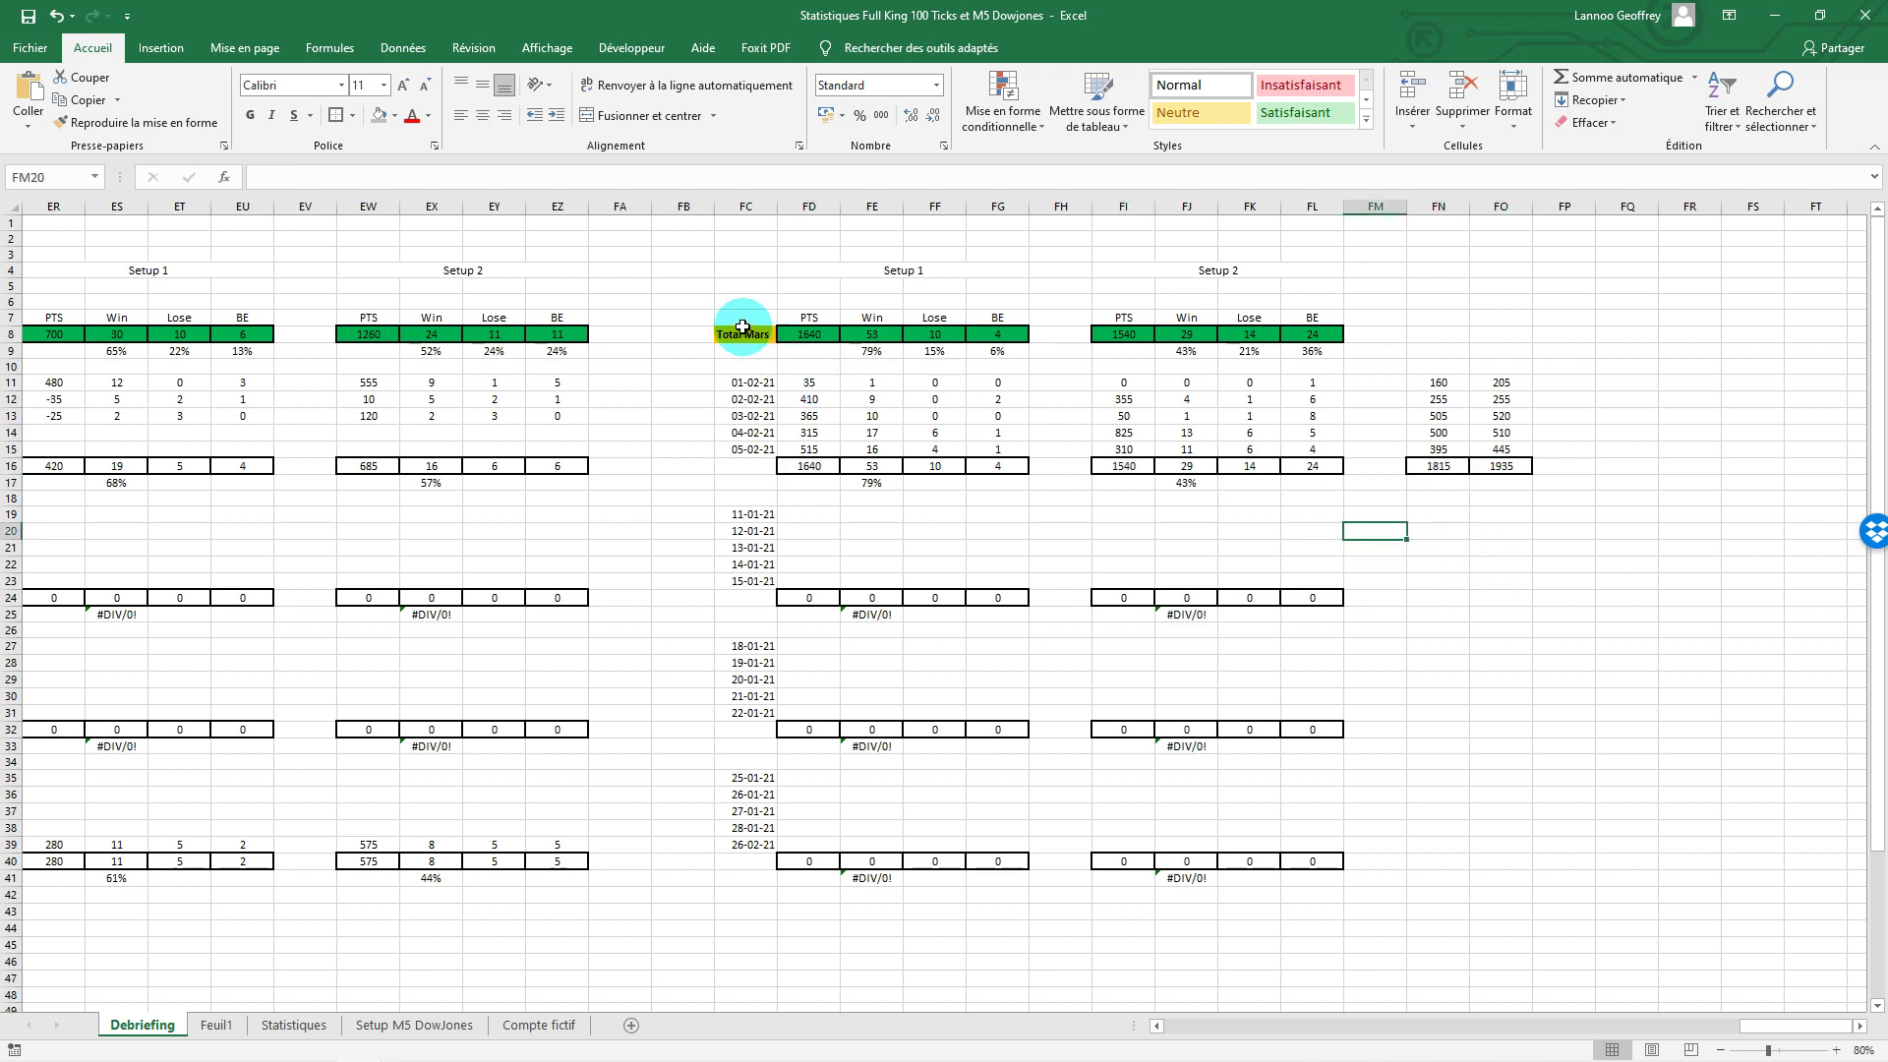
pyautogui.moveTo(722, 253); pyautogui.dragTo(1591, 478)
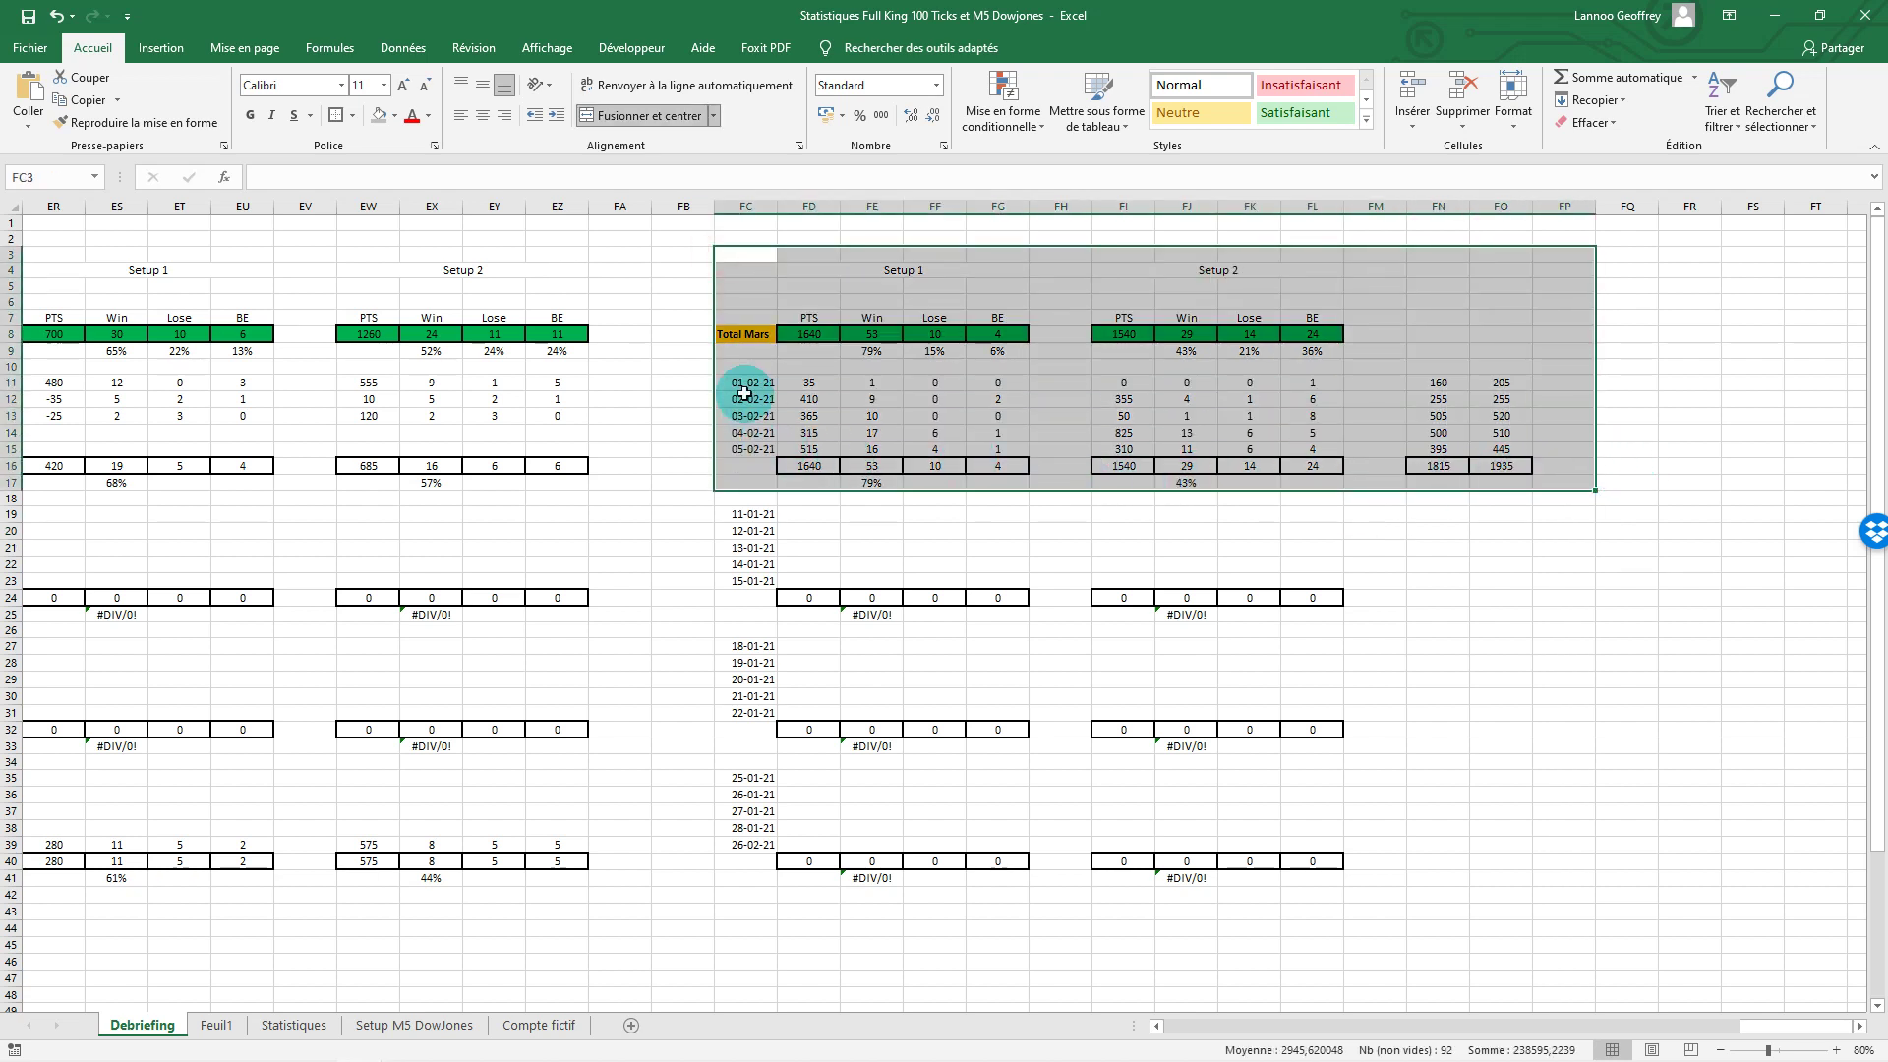
pyautogui.click(744, 269)
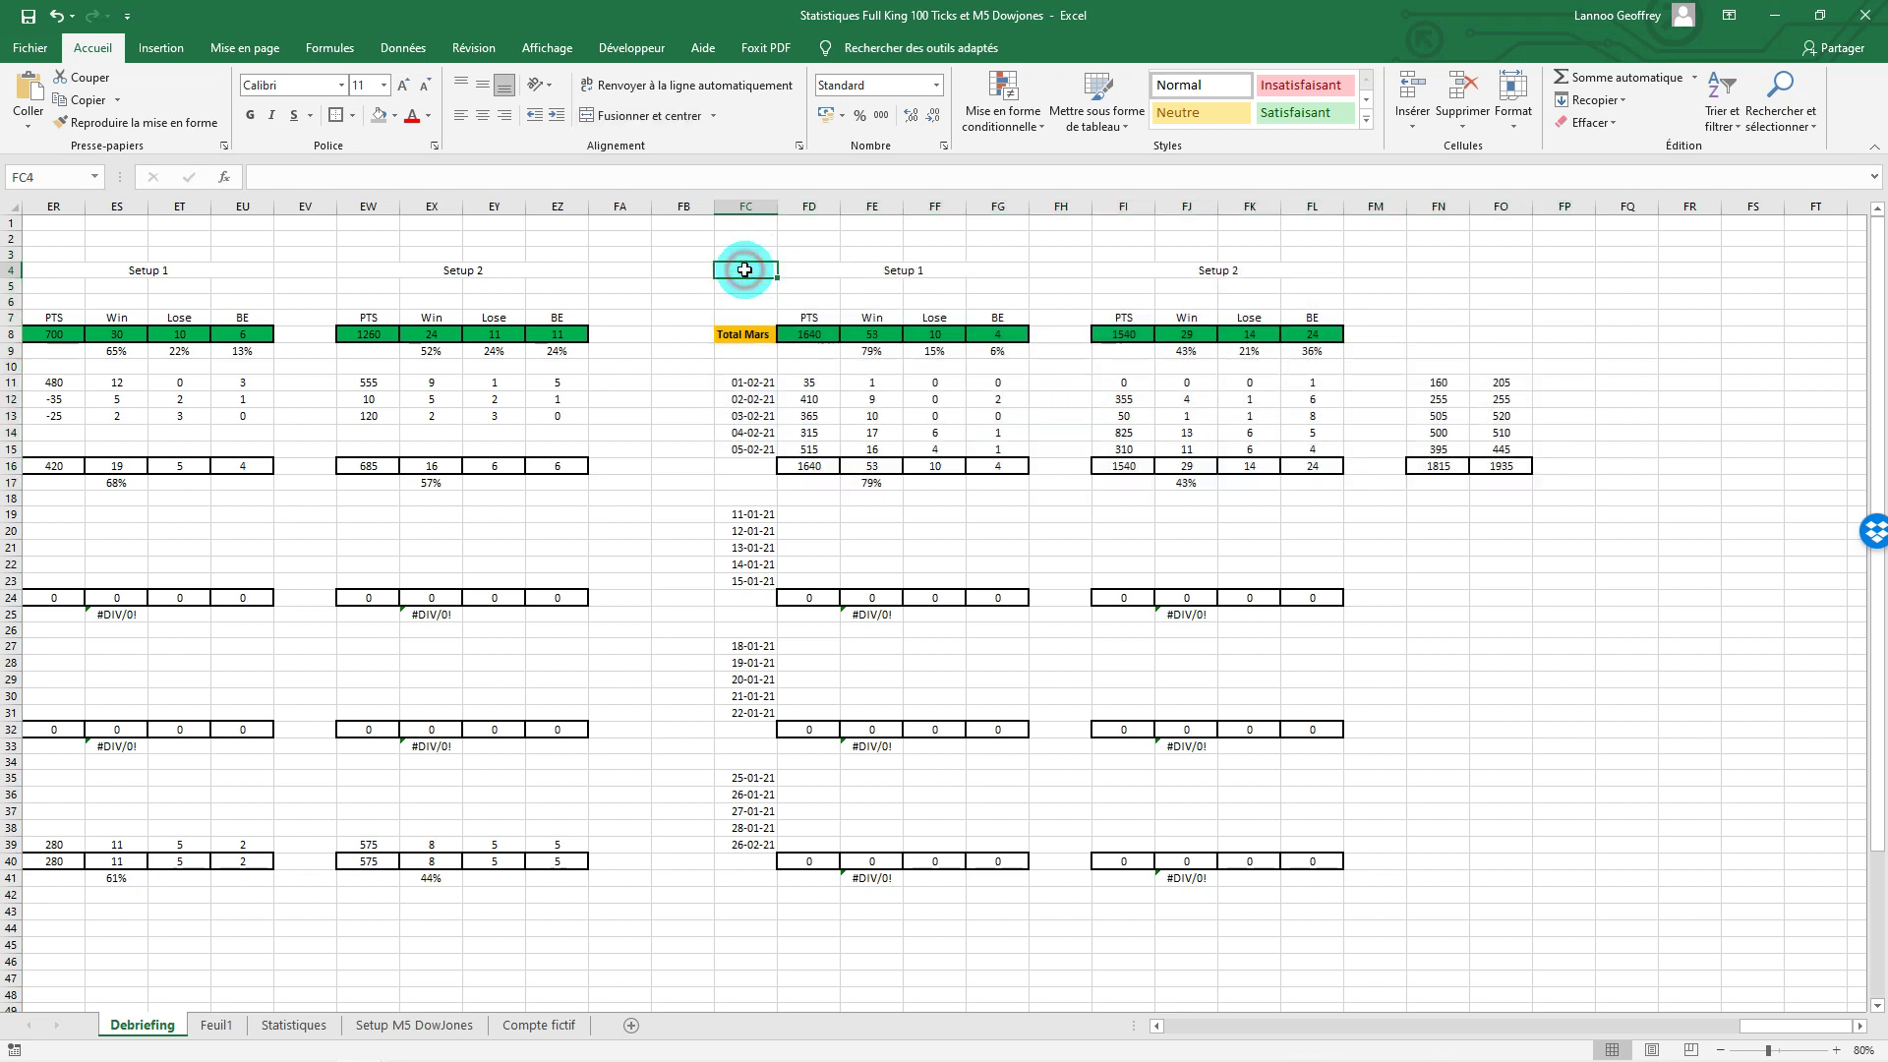